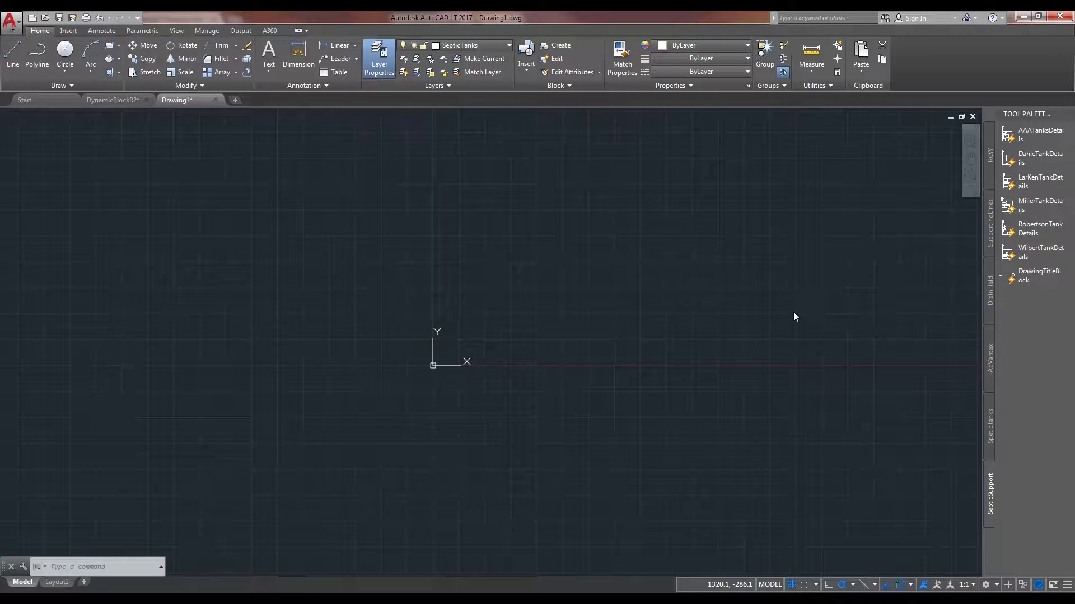
# Browse the tank block palette and the DynamicBlockR2 drawing, then return to Drawing1.
pyautogui.click(991, 421)
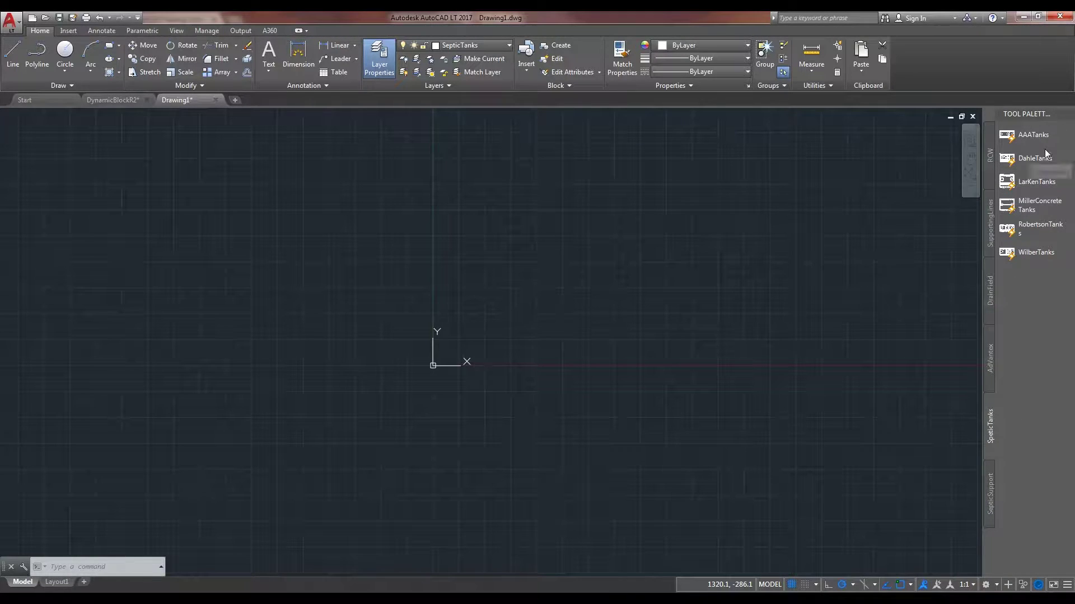
pyautogui.click(1036, 181)
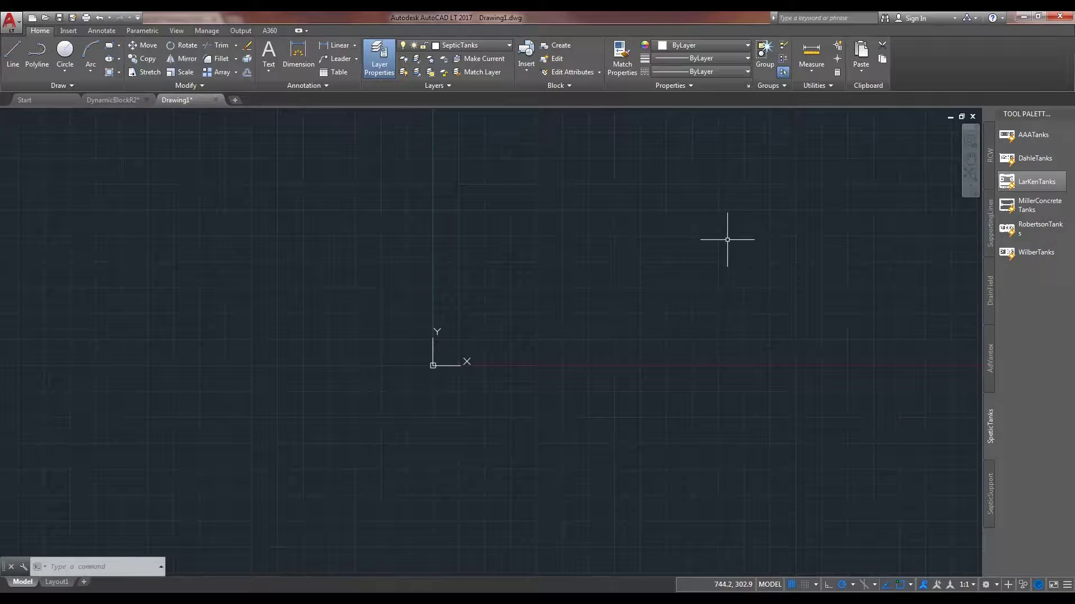
pyautogui.click(113, 100)
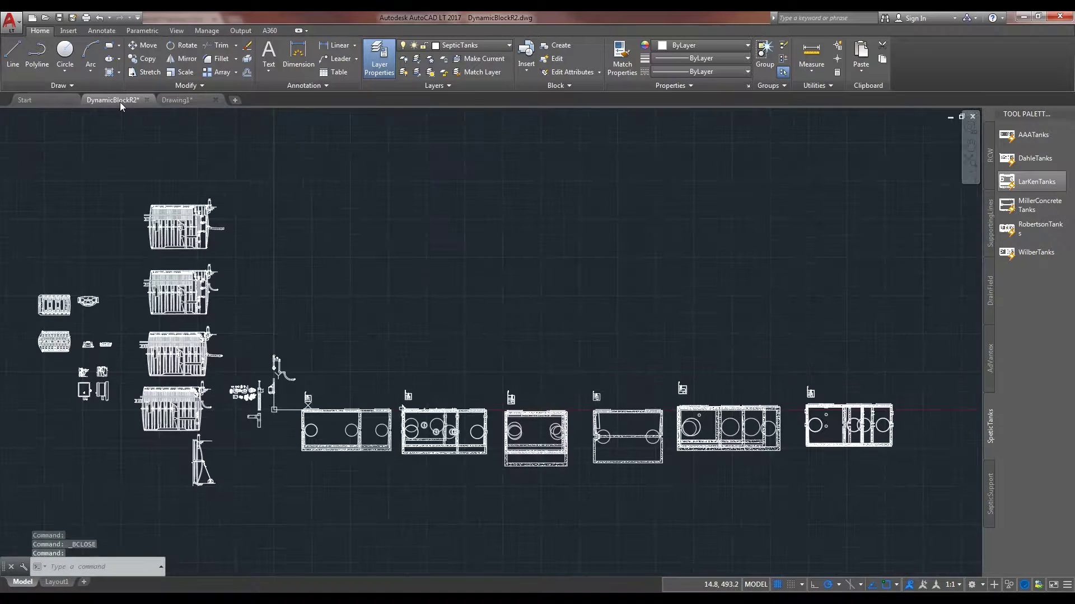
pyautogui.click(176, 100)
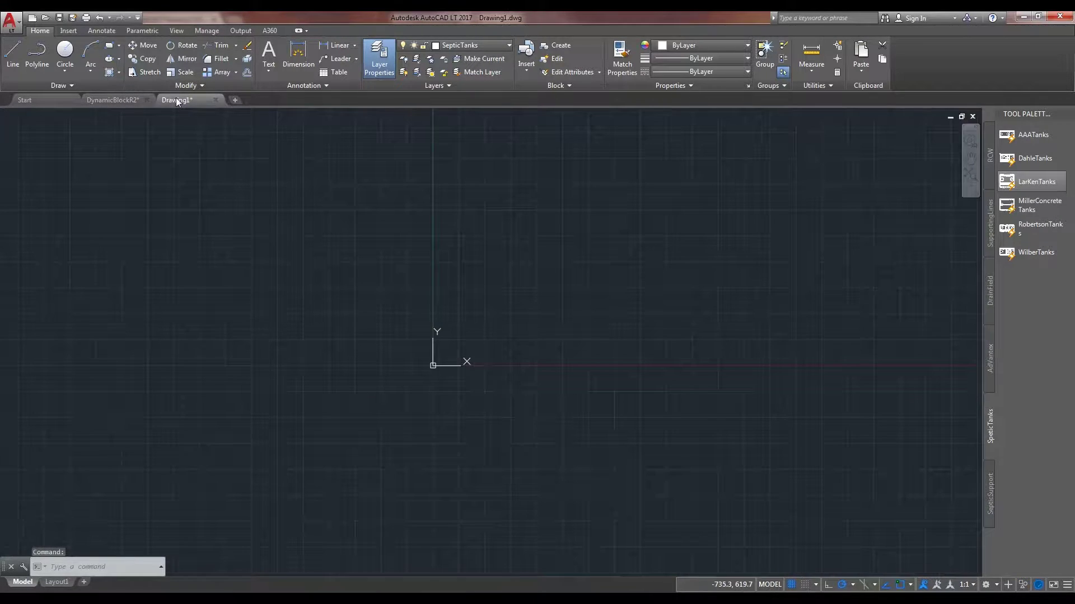
# Place the WilberTanks block just above the origin, center it in view and select it.
pyautogui.click(1043, 250)
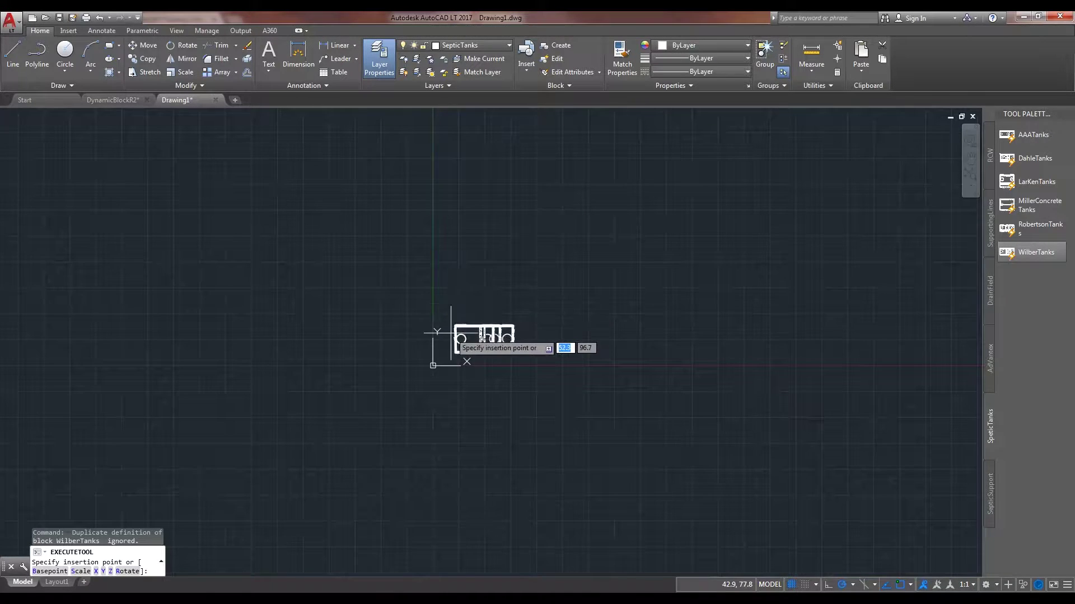
pyautogui.scroll(3, 436, 334)
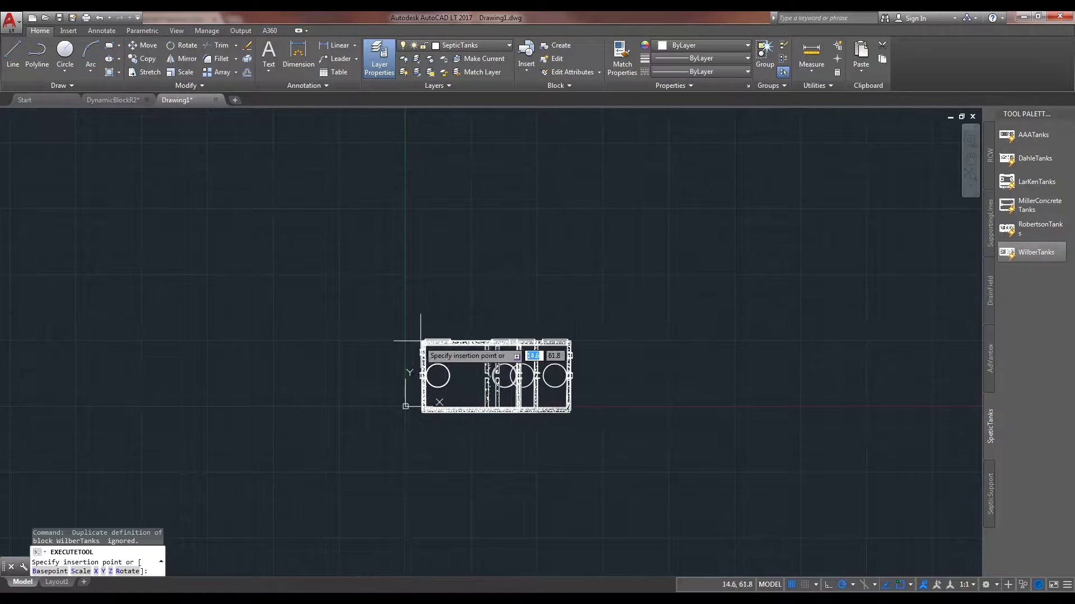
pyautogui.click(436, 300)
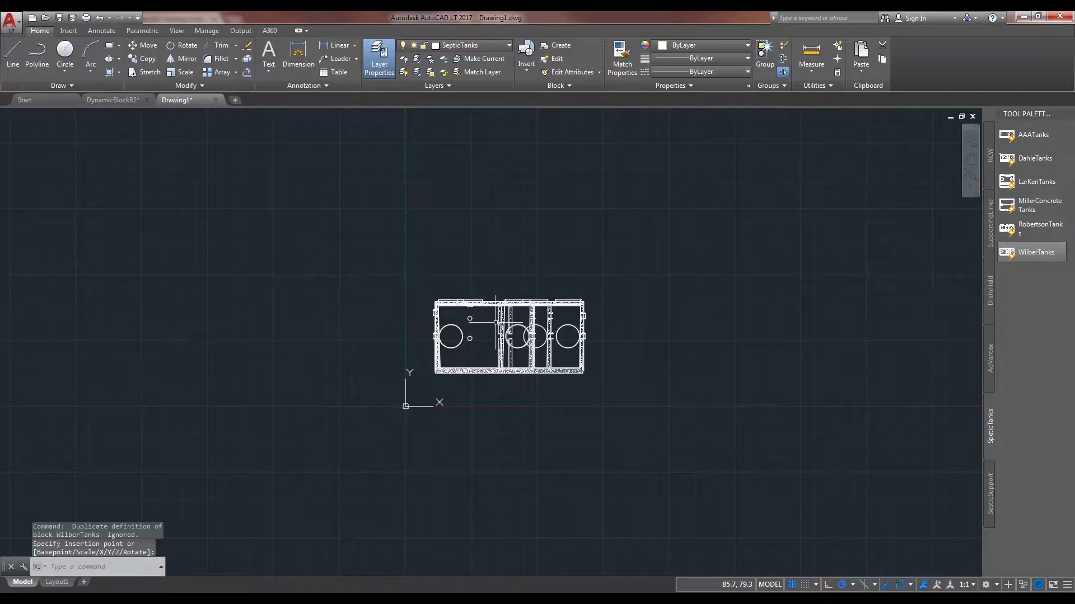
pyautogui.scroll(1, 498, 318)
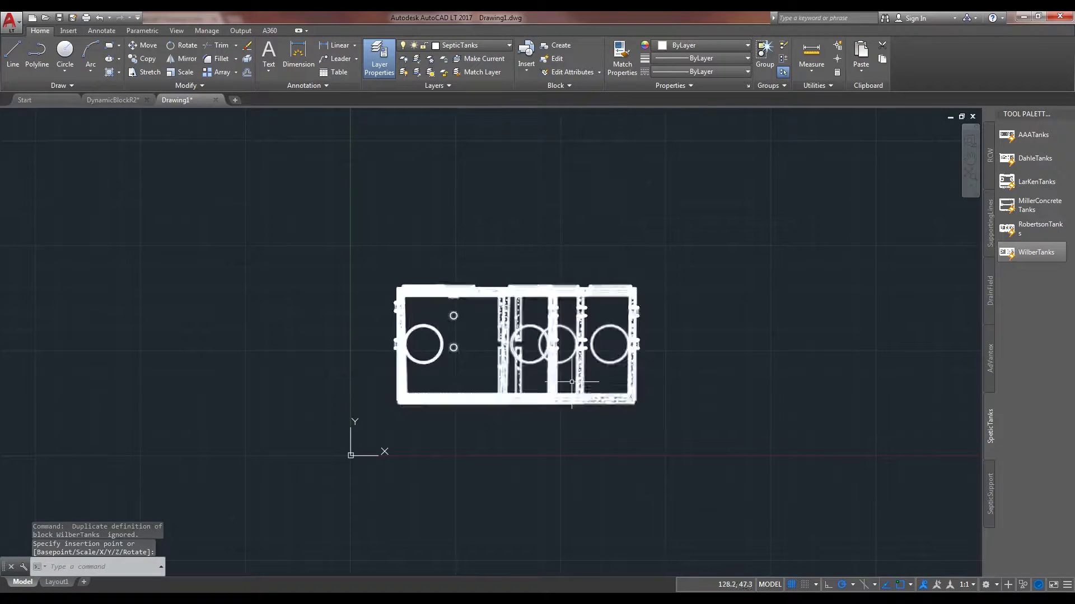
pyautogui.scroll(1, 663, 387)
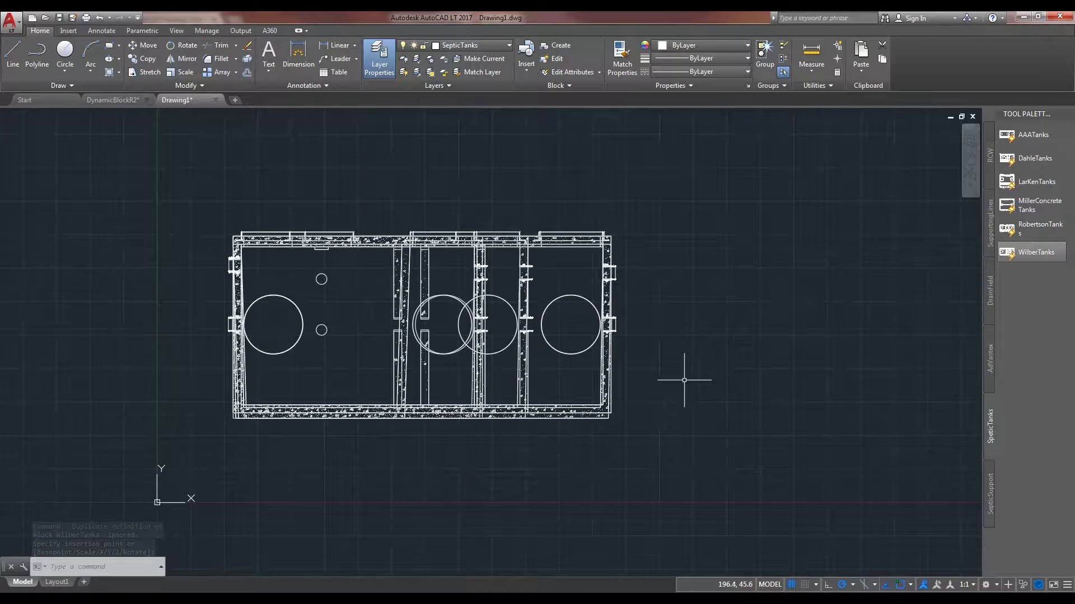
pyautogui.moveTo(680, 269); pyautogui.dragTo(663, 303, button='middle')
pyautogui.click(335, 339)
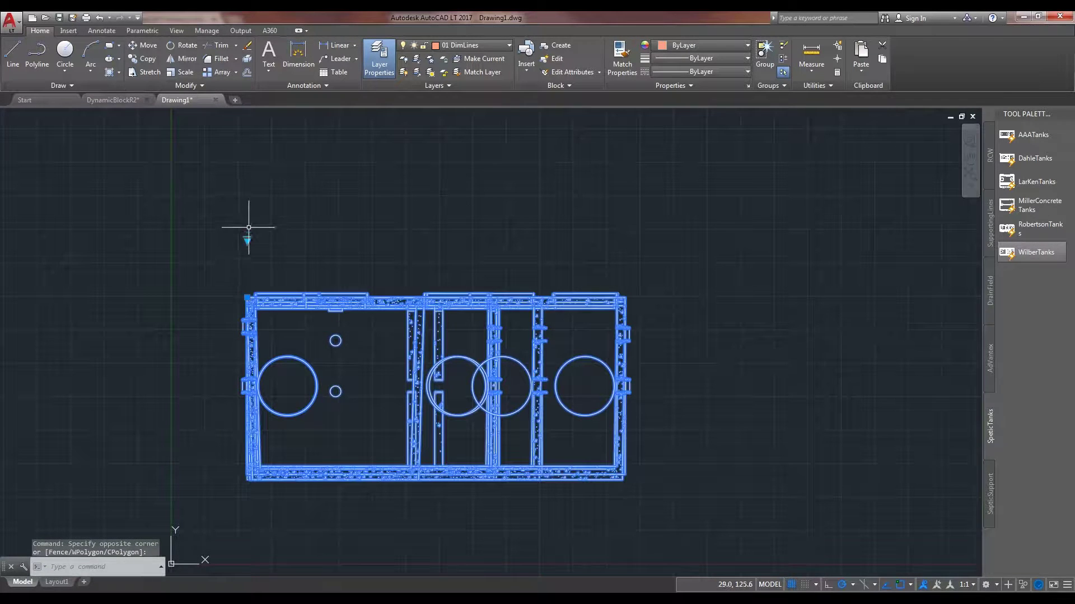
# Cycle the tank's visibility states from Wilbert1000TopView to a side section view, then close the list.
pyautogui.click(253, 245)
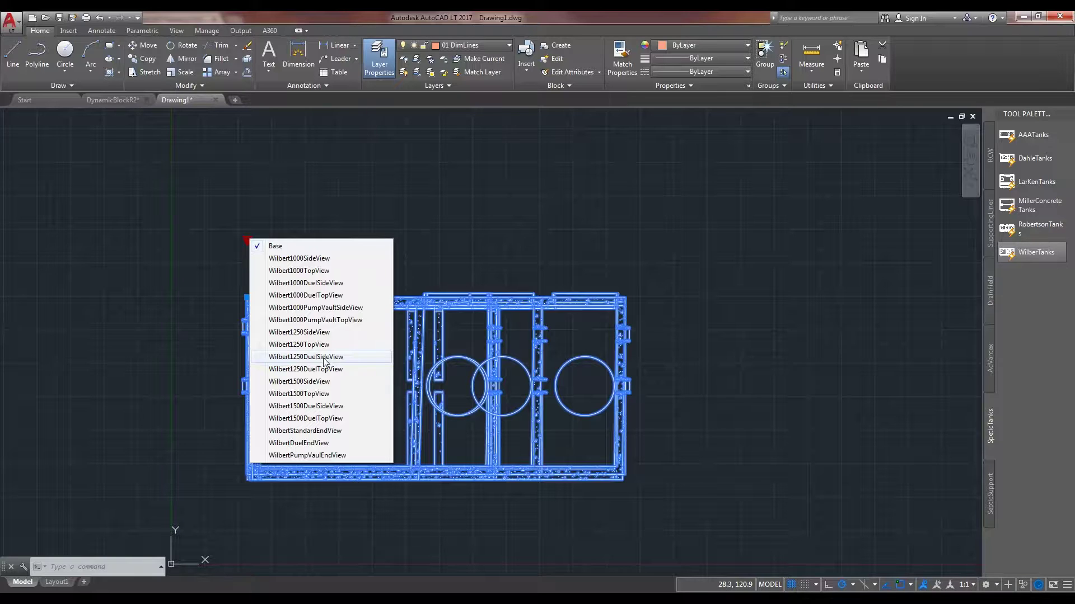
pyautogui.click(318, 271)
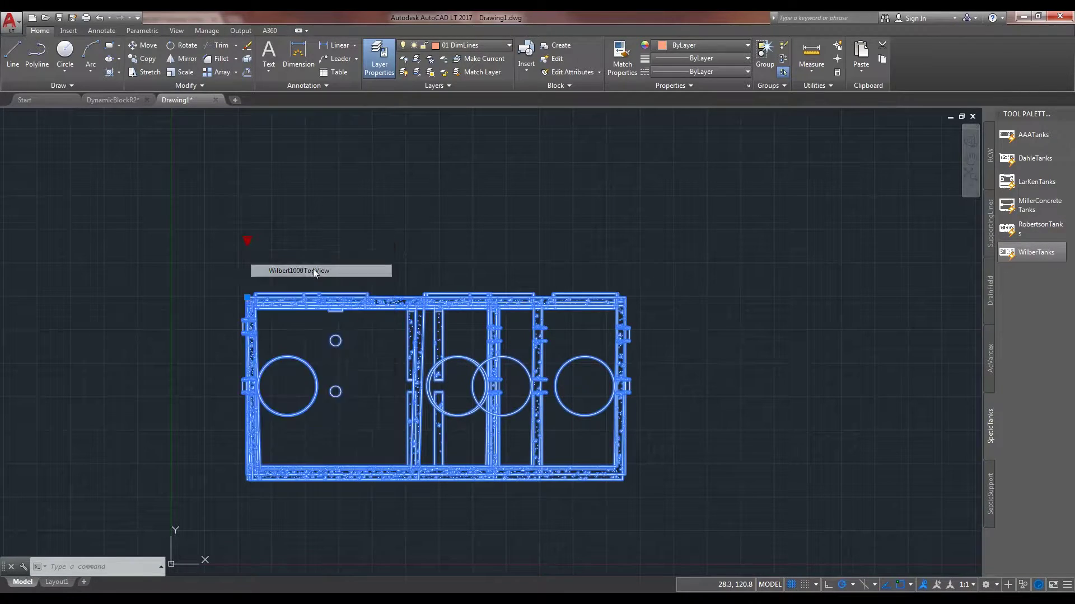
pyautogui.click(250, 241)
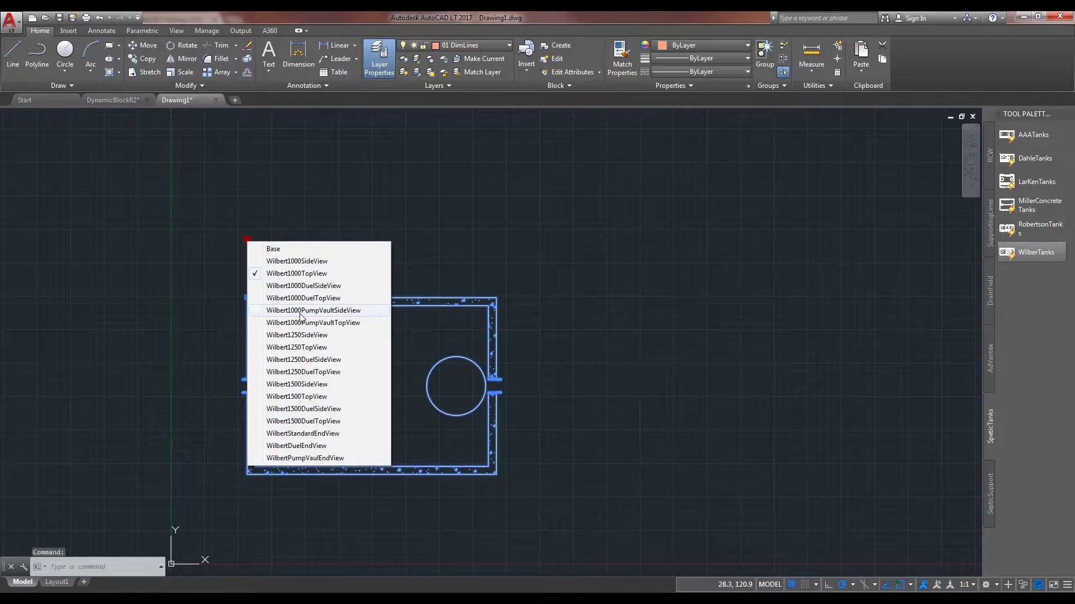
pyautogui.click(296, 262)
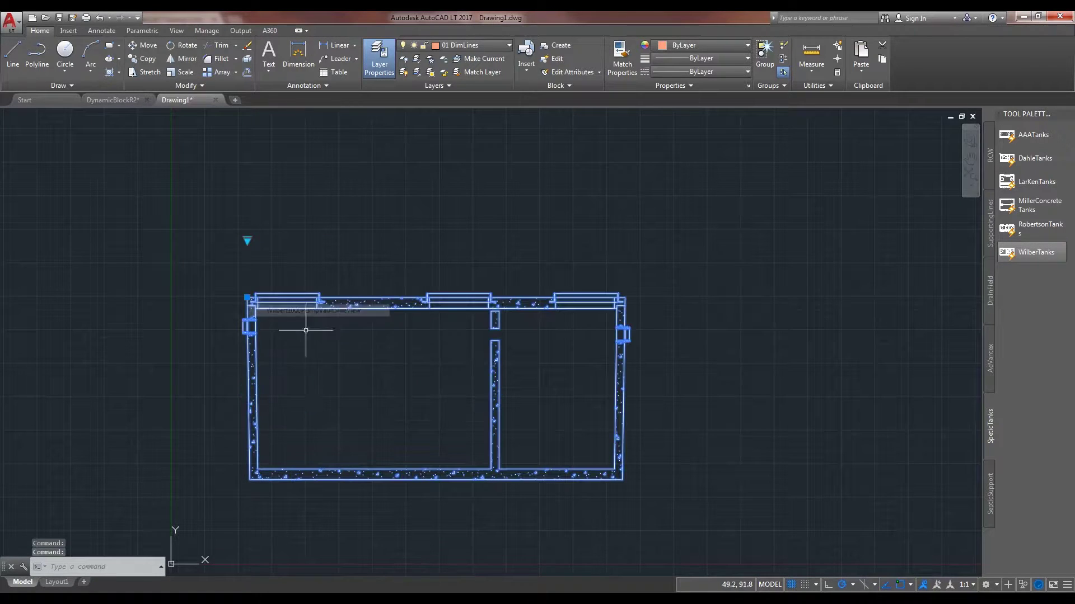
pyautogui.click(249, 242)
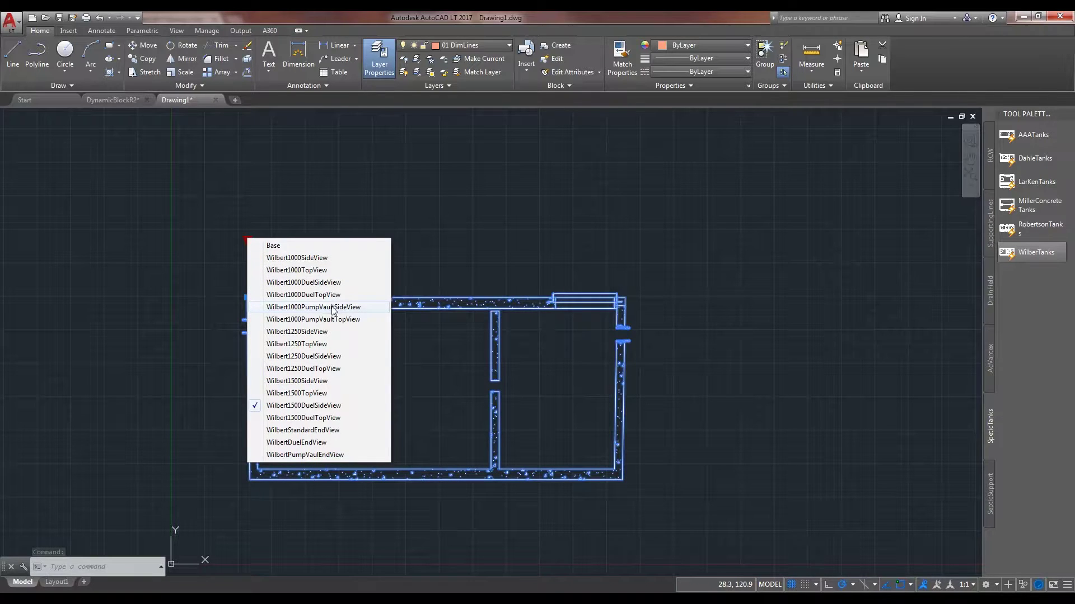
pyautogui.press('Escape')
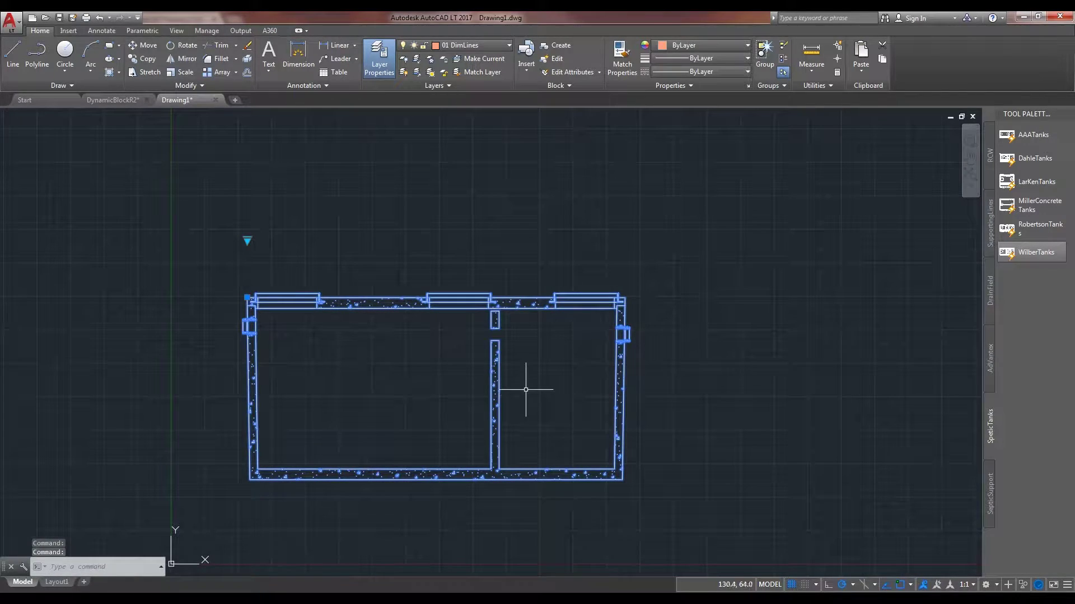
pyautogui.scroll(-2, 647, 226)
# Insert a second WilberTanks block above the side section after a cancelled copy-paste.
pyautogui.moveTo(647, 252); pyautogui.dragTo(584, 332, button='middle')
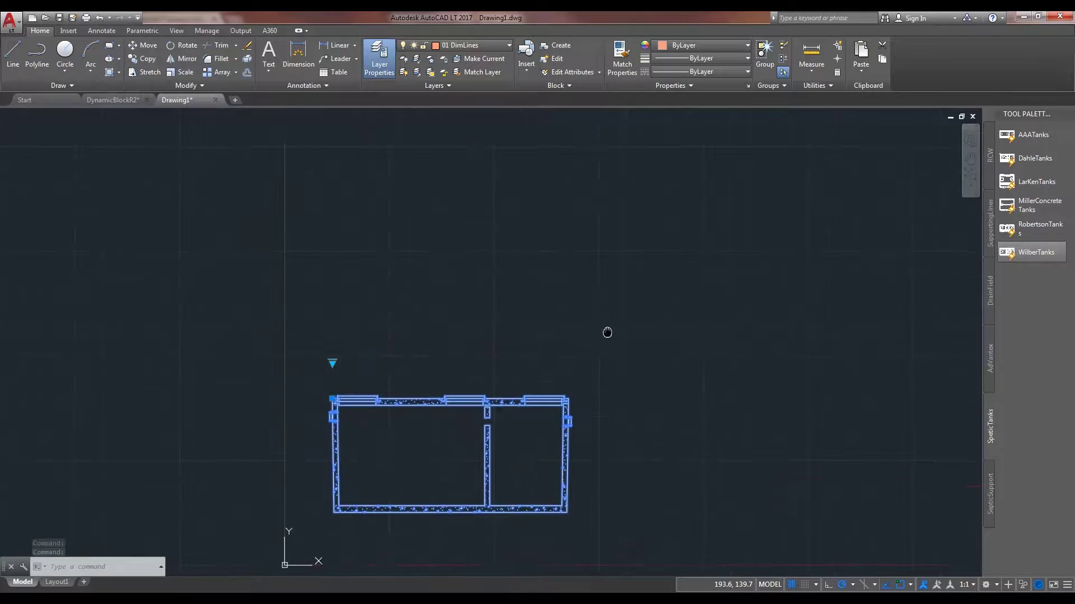
pyautogui.hotkey('ctrl', 'c')
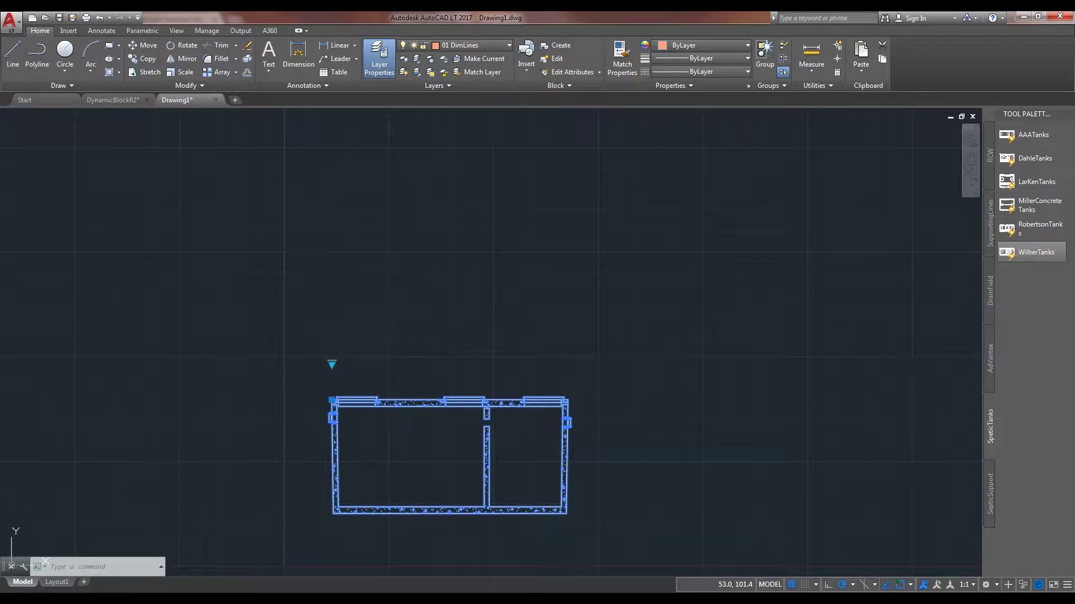
pyautogui.hotkey('ctrl', 'v')
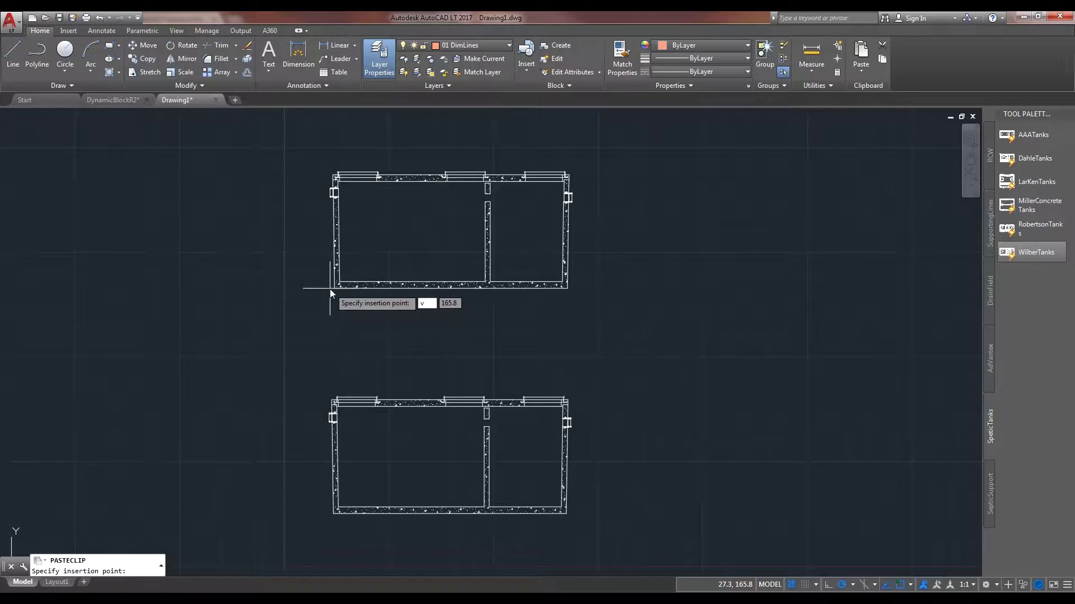
pyautogui.press('Escape')
pyautogui.click(1035, 252)
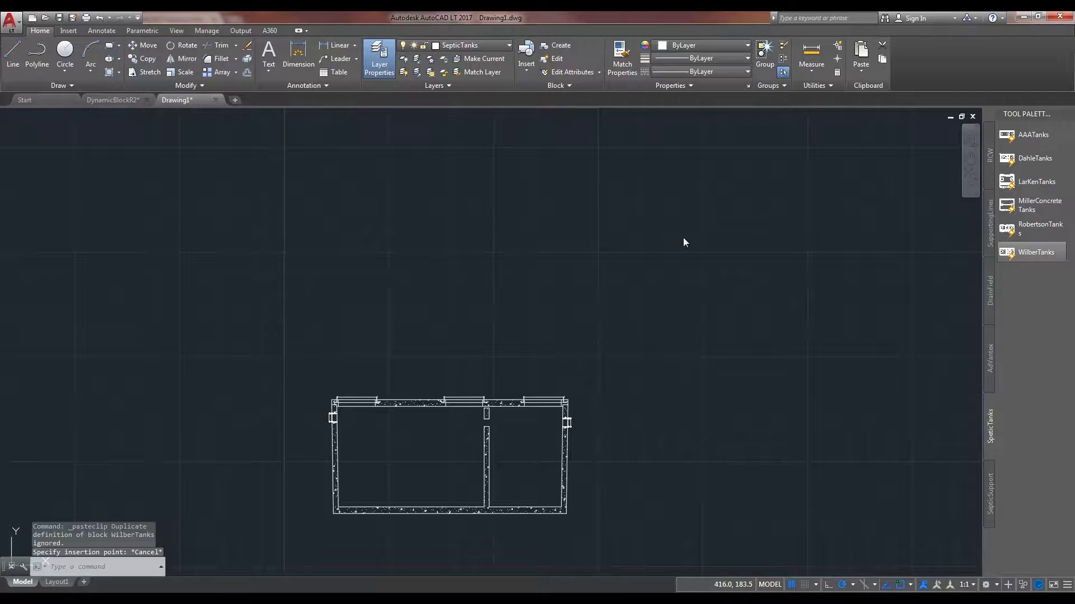
pyautogui.scroll(2, 361, 344)
pyautogui.scroll(2, 361, 340)
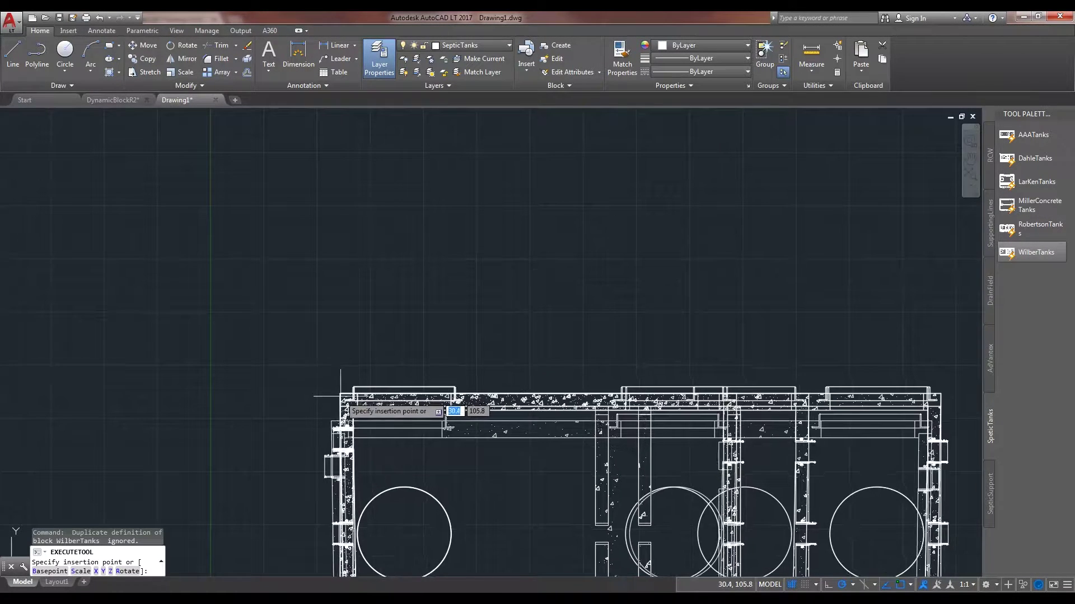
pyautogui.scroll(2, 357, 328)
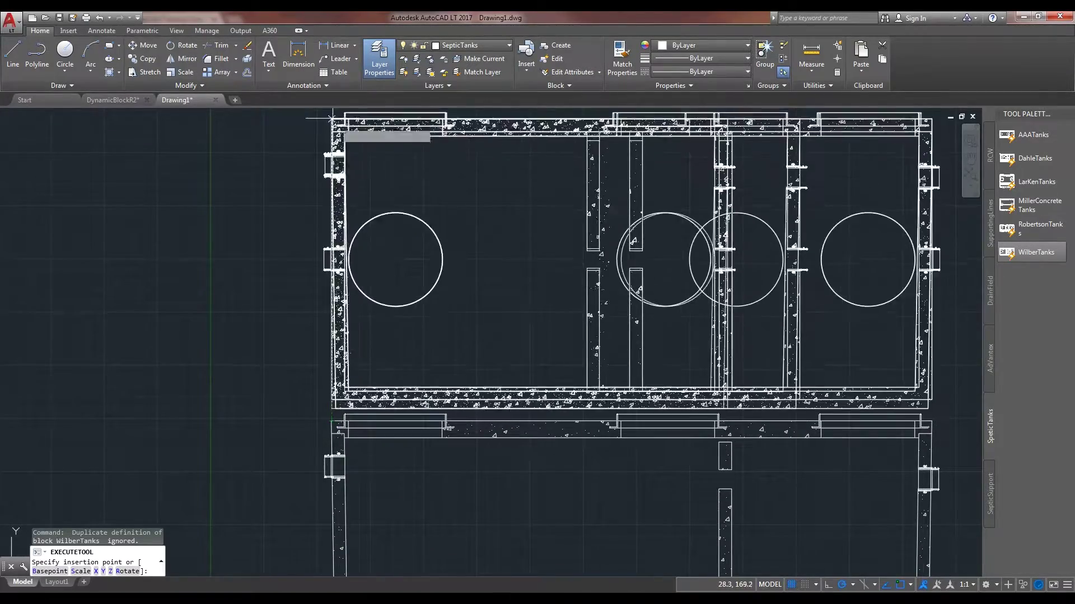
pyautogui.click(332, 417)
pyautogui.scroll(-2, 538, 336)
# Move the new tank block by its base point so it aligns directly above the section.
pyautogui.click(351, 225)
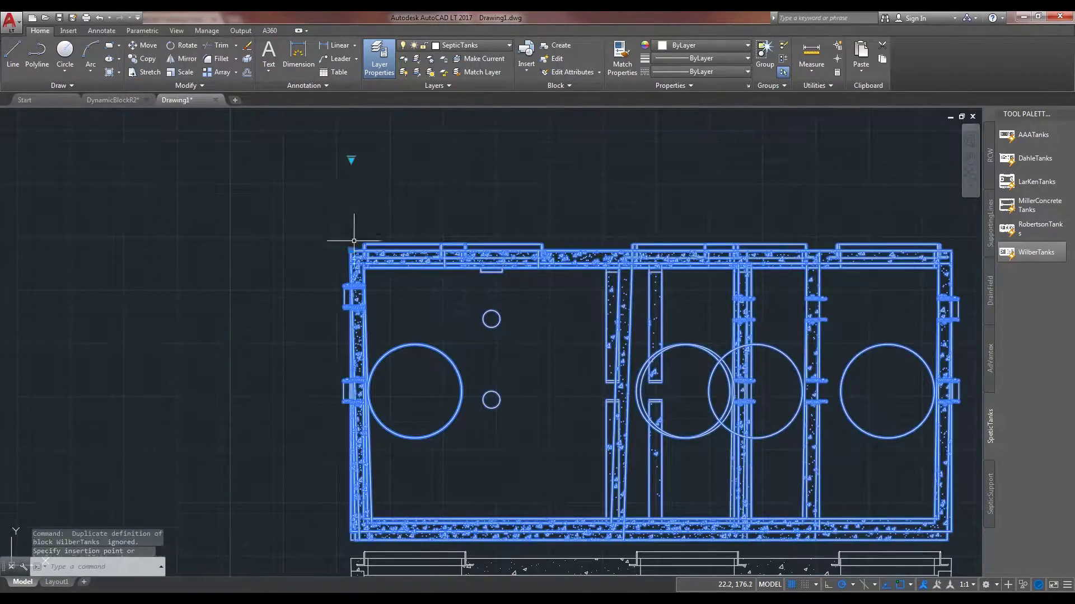
pyautogui.click(350, 251)
pyautogui.scroll(-3, 477, 352)
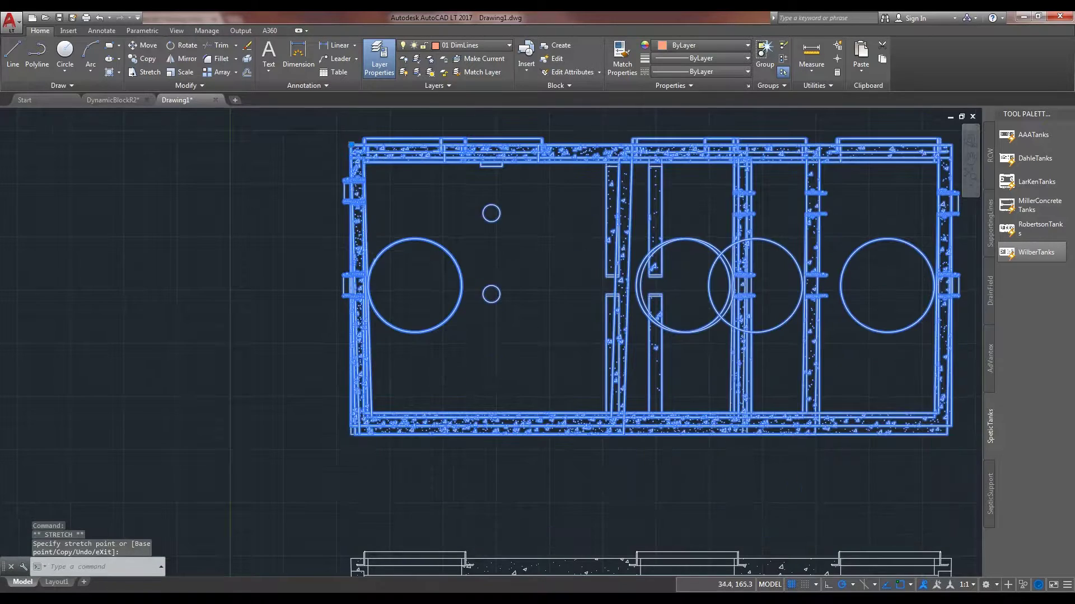
pyautogui.click(477, 340)
pyautogui.scroll(-1, 477, 353)
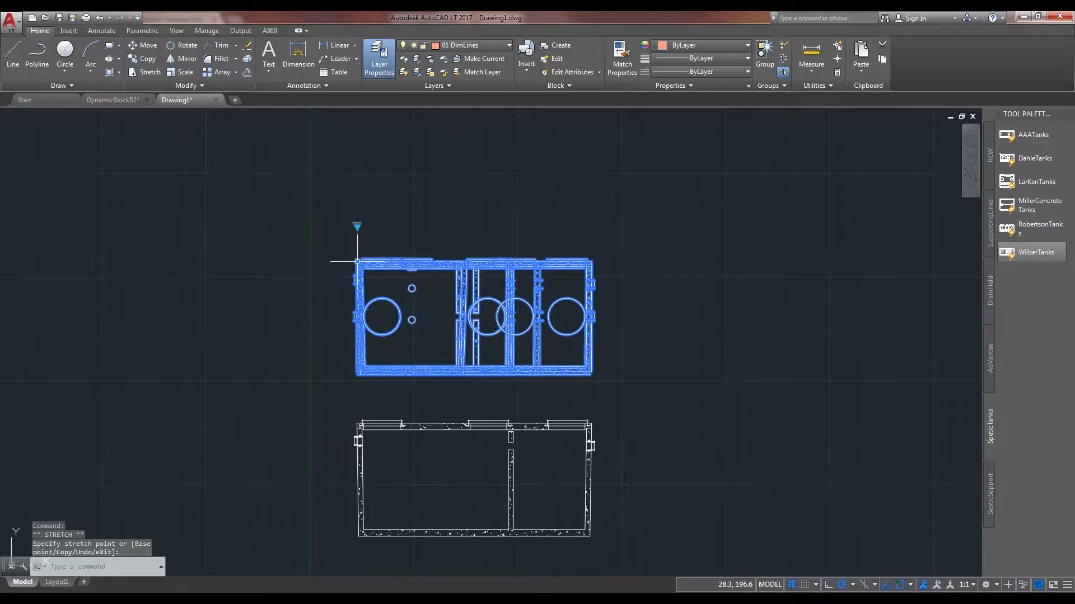
pyautogui.click(357, 260)
pyautogui.click(354, 210)
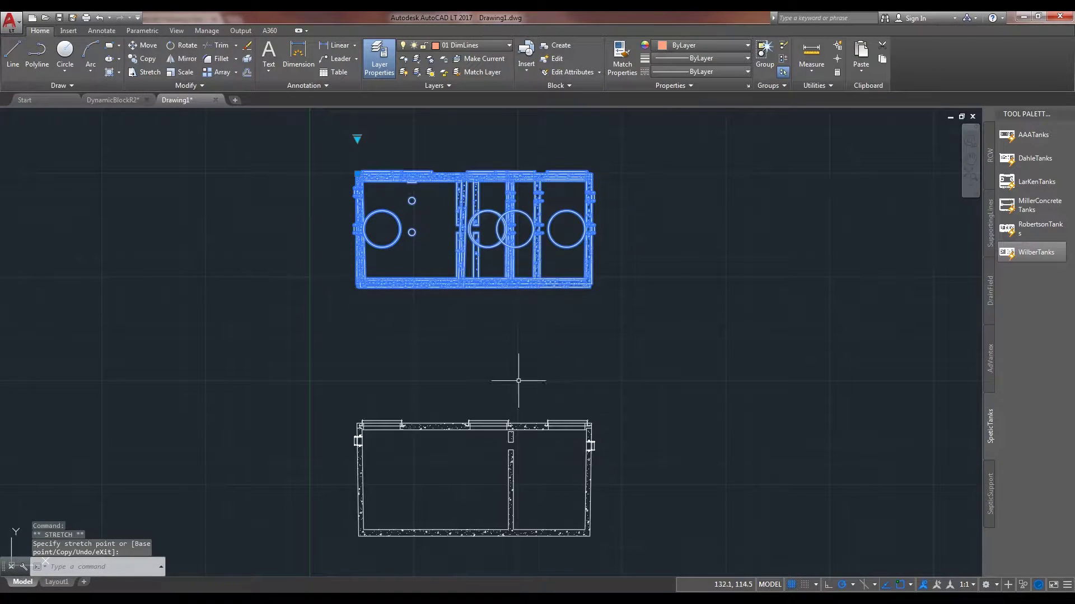
# Switch the upper WilberTanks block to its top view and clear the selection.
pyautogui.click(357, 140)
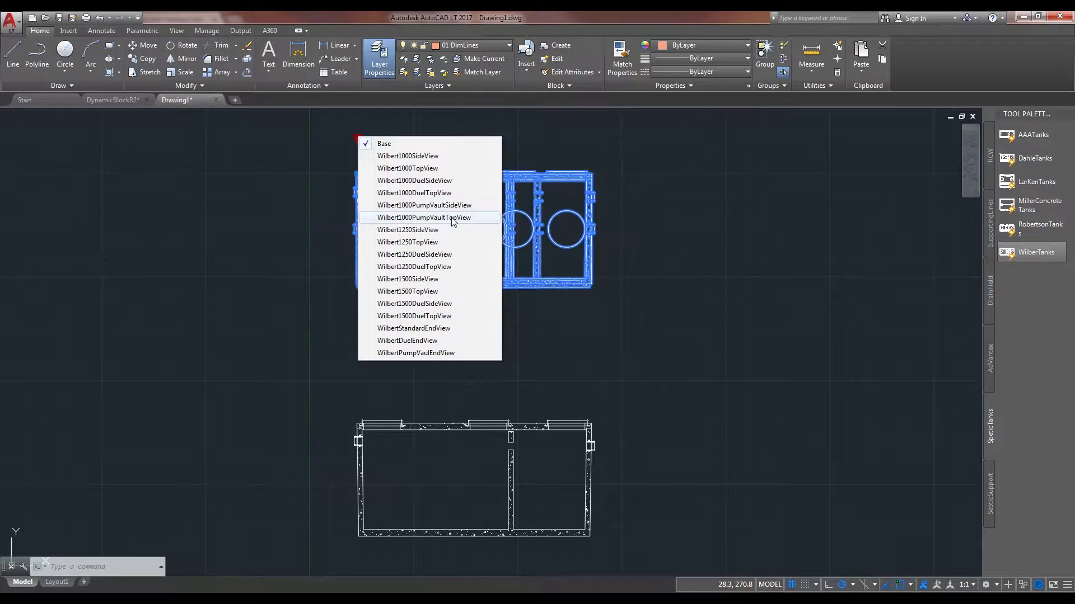
pyautogui.click(424, 218)
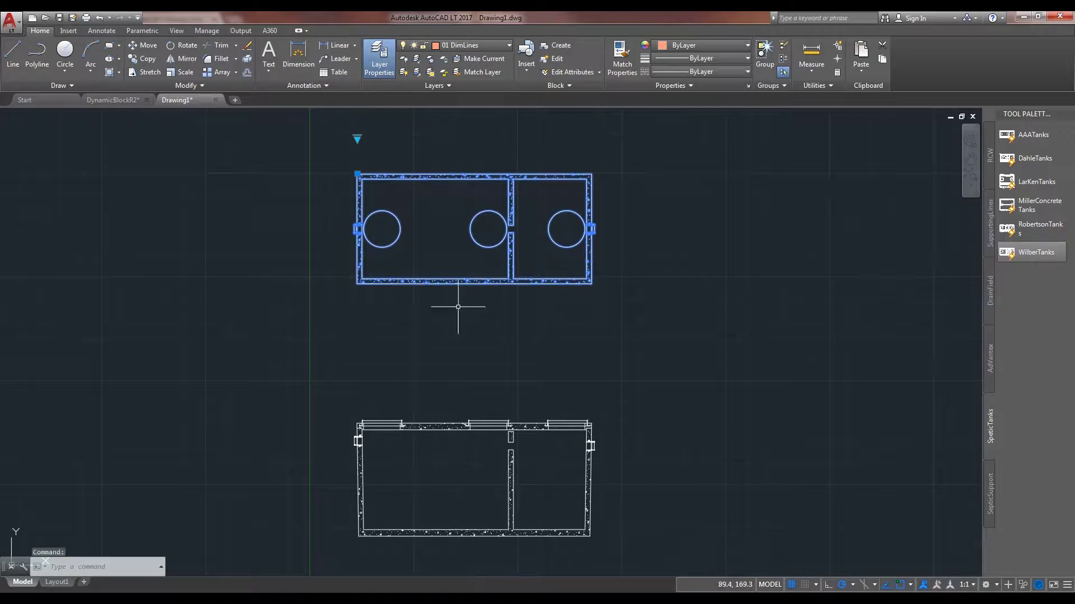
pyautogui.press('Escape')
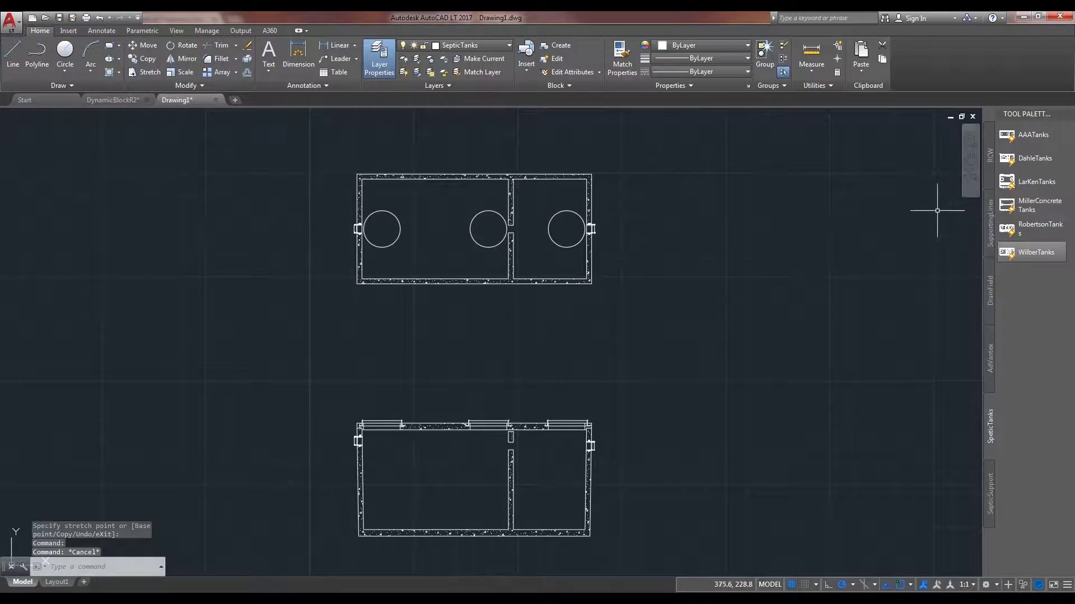
# Make 03 SupportingLines current and place an AFS24RibbedRiser above the tank section.
pyautogui.click(470, 45)
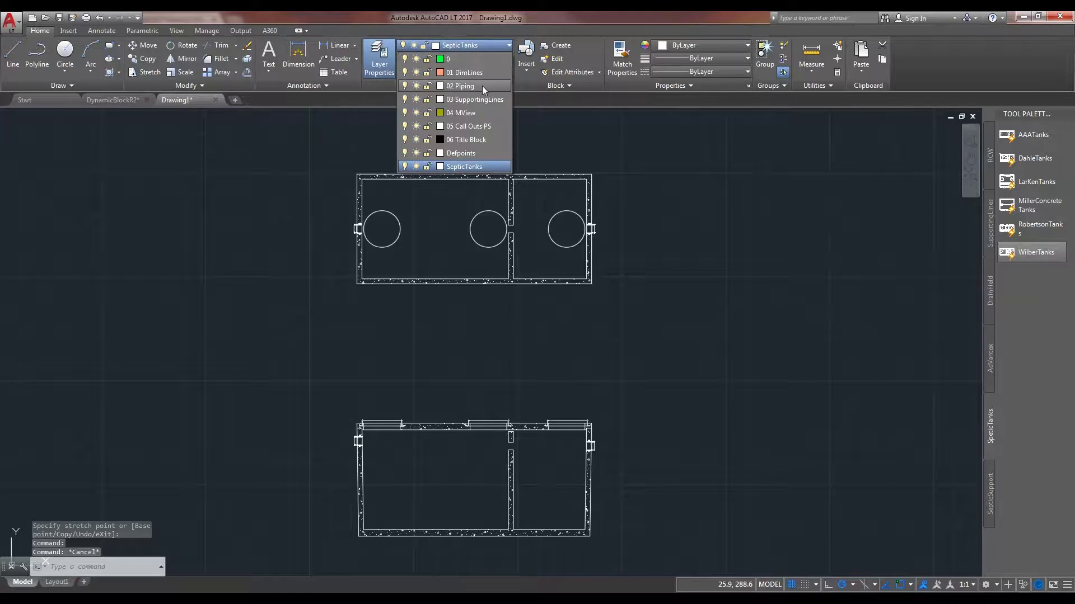
pyautogui.click(474, 100)
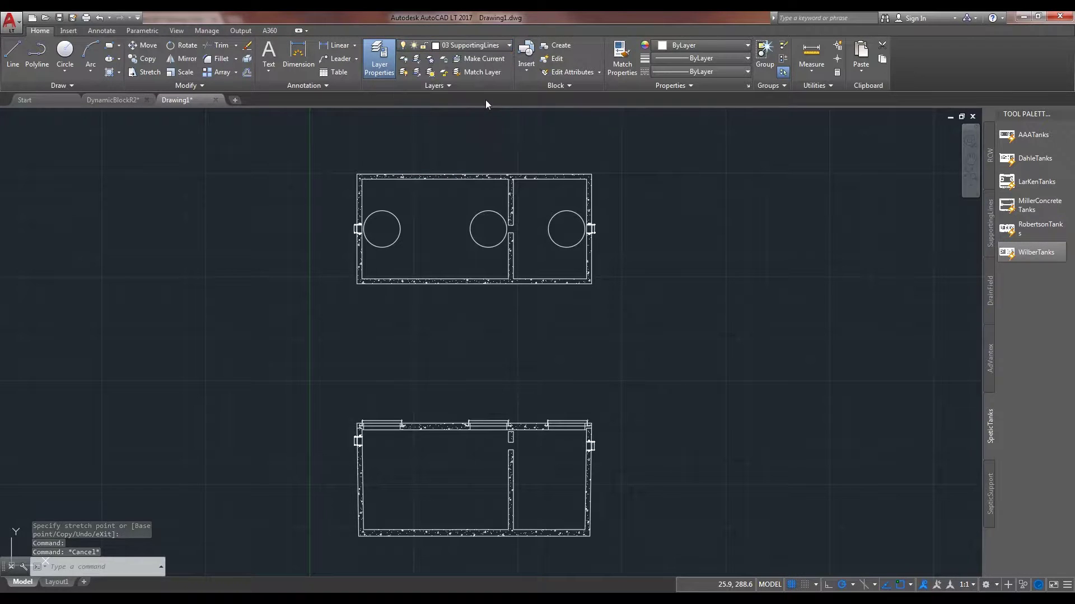
pyautogui.click(990, 151)
pyautogui.click(1033, 135)
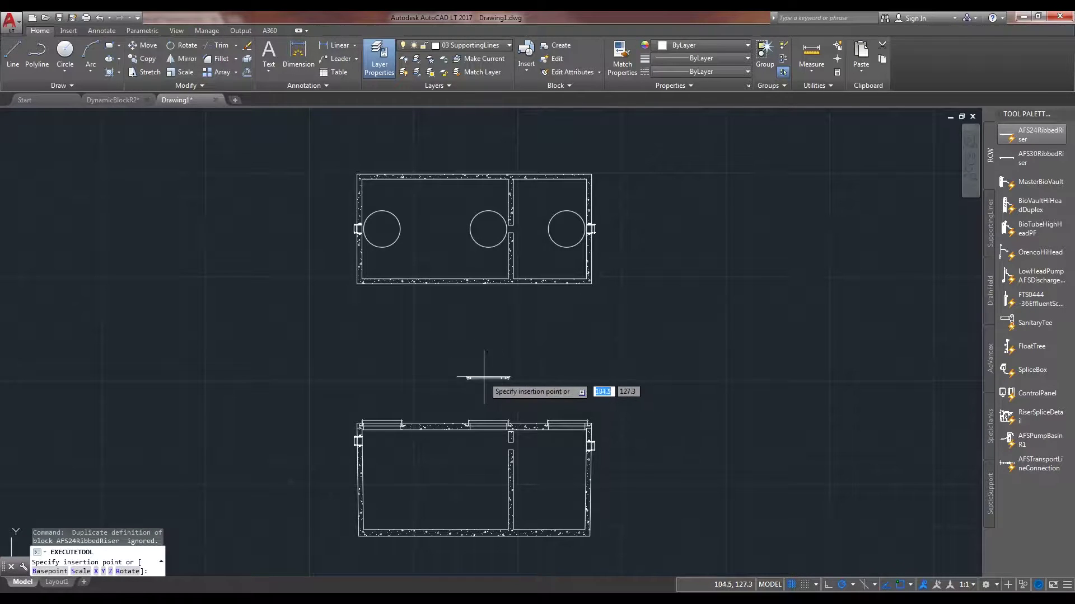
pyautogui.scroll(3, 483, 370)
pyautogui.scroll(2, 378, 386)
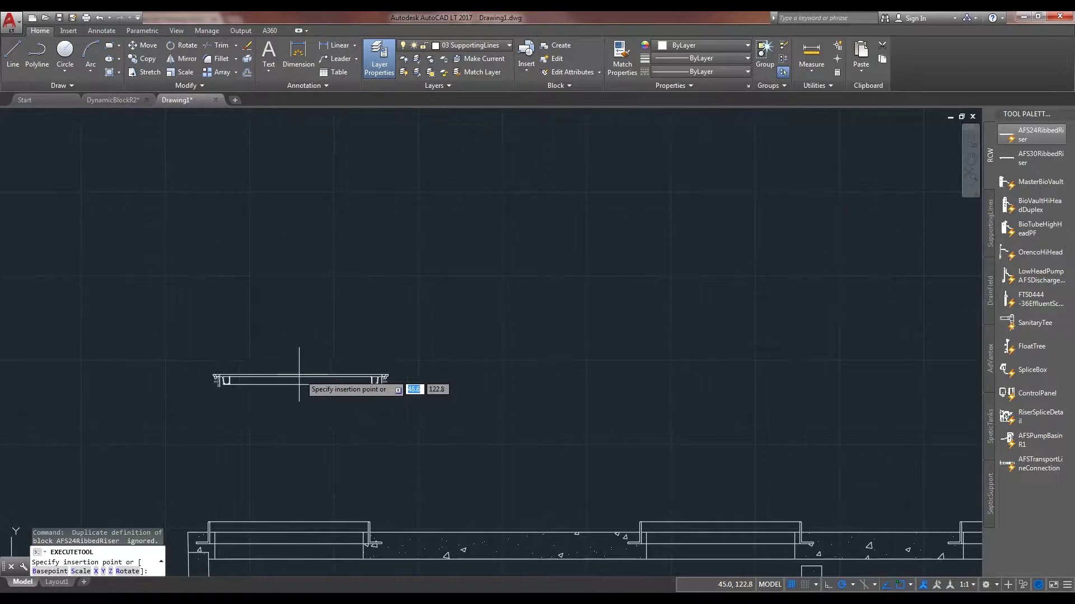
pyautogui.click(293, 362)
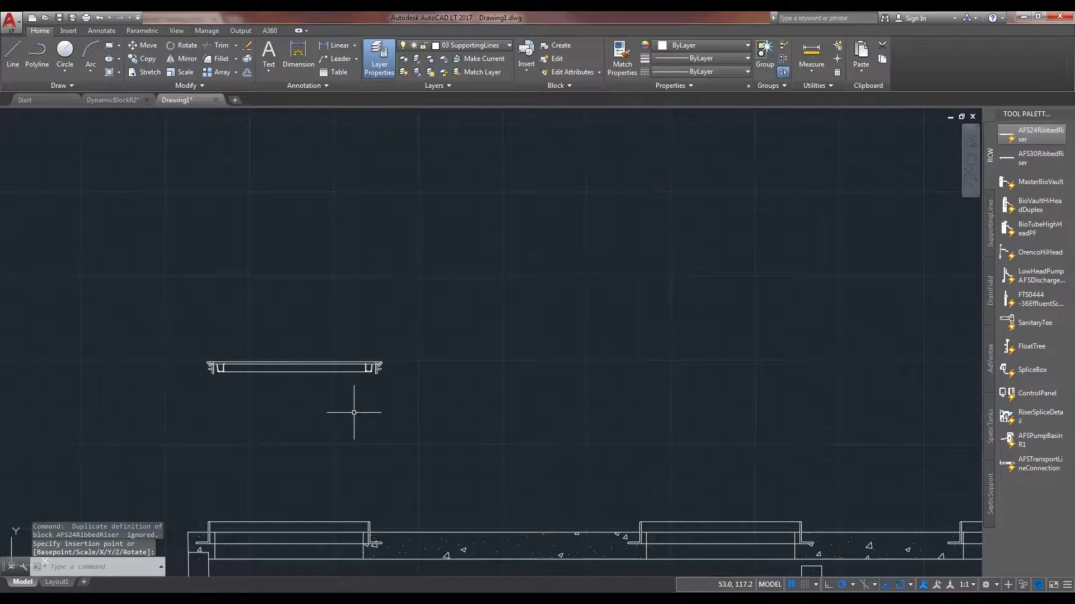
# Keep the selected riser in side view and grab its lower-left stretch grip.
pyautogui.click(285, 411)
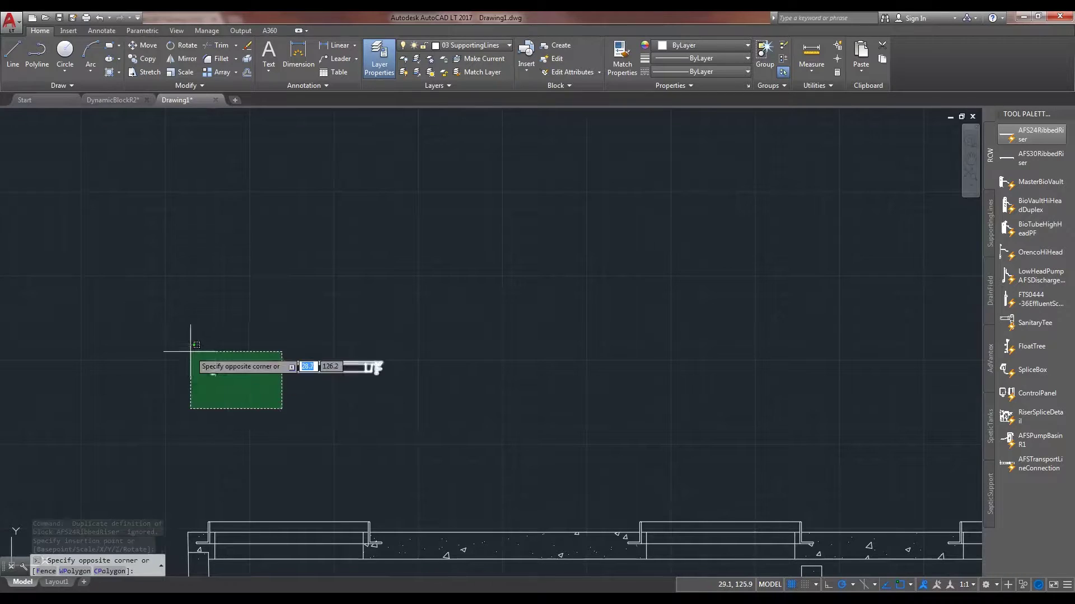
pyautogui.click(188, 353)
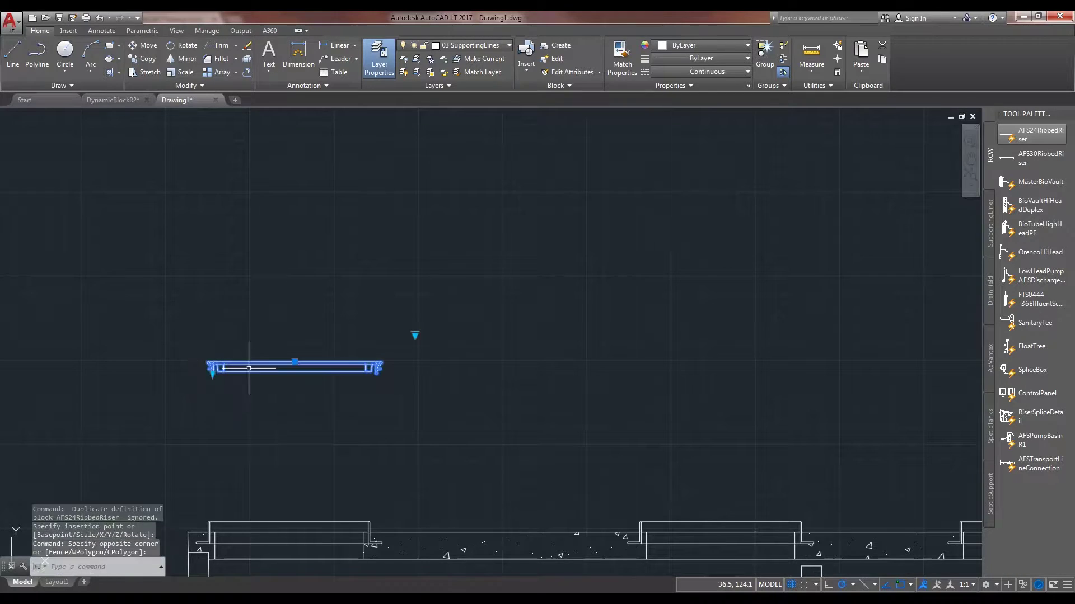
pyautogui.click(417, 336)
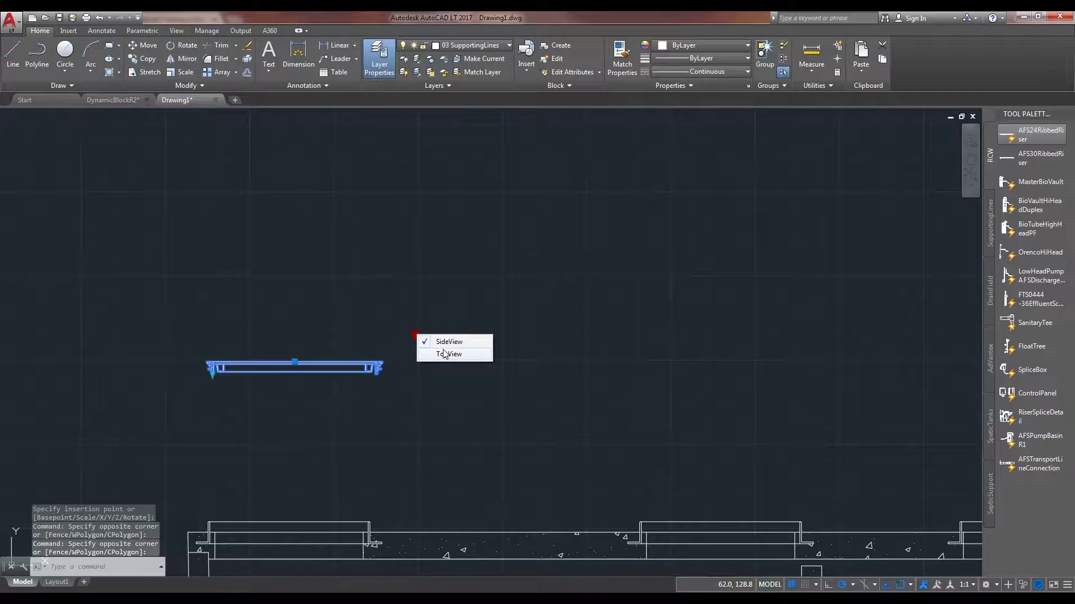
pyautogui.click(373, 346)
pyautogui.click(214, 319)
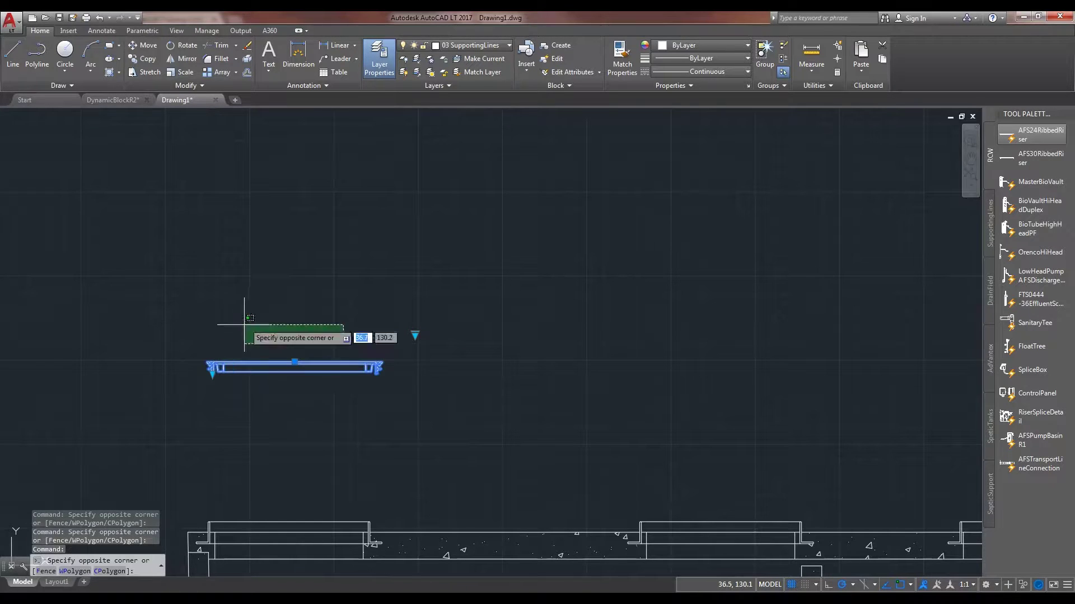
pyautogui.click(213, 375)
pyautogui.click(212, 374)
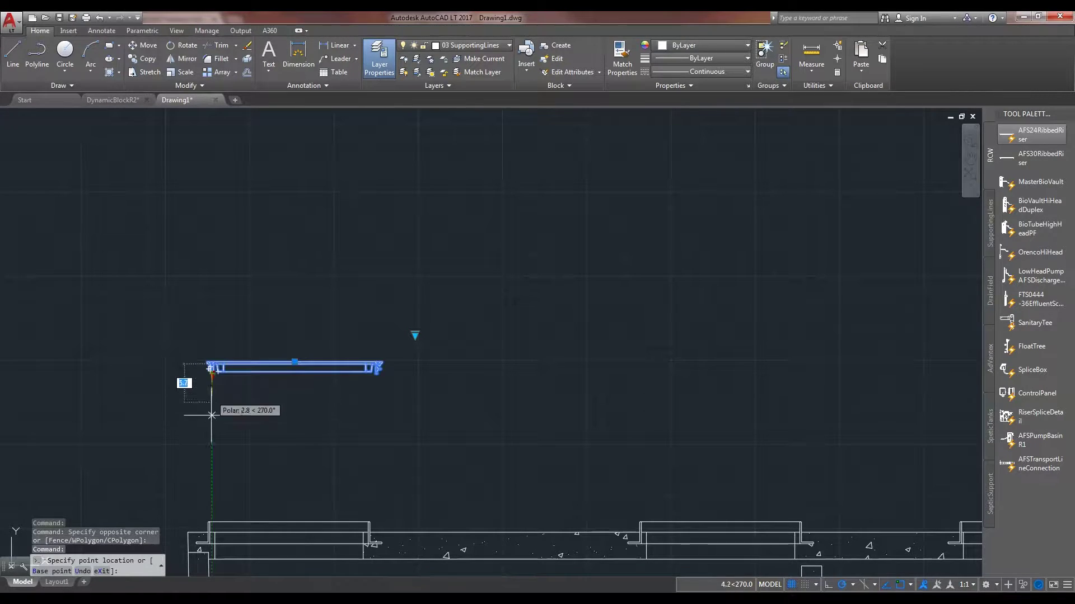
pyautogui.scroll(5, 219, 420)
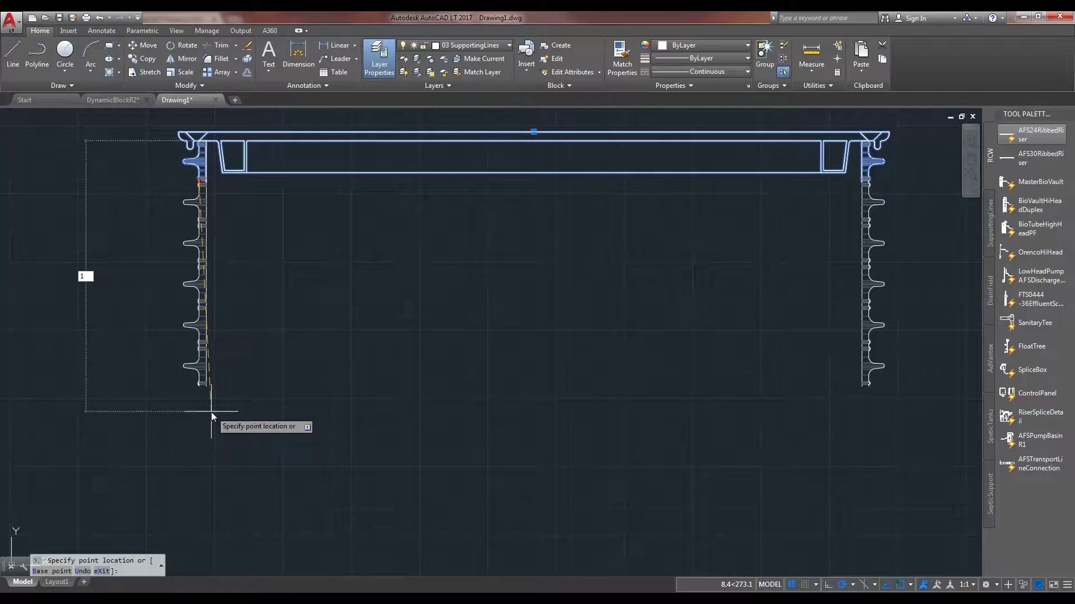
# Stretch the side-view riser's walls downward and raise its top, then start another riser.
pyautogui.click(213, 415)
pyautogui.scroll(-3, 287, 361)
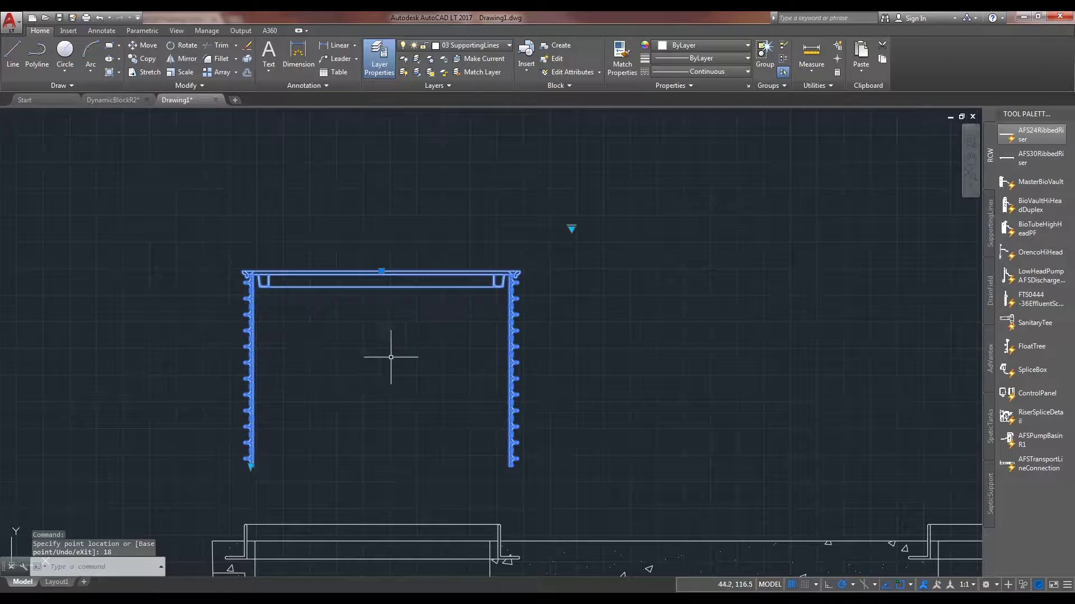
pyautogui.click(383, 273)
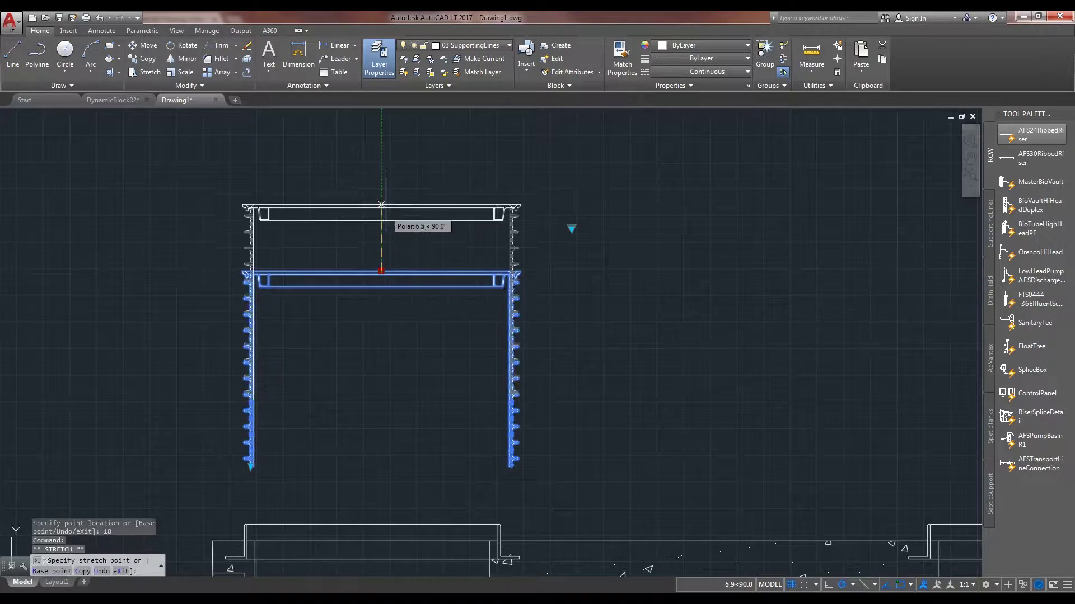
pyautogui.click(389, 203)
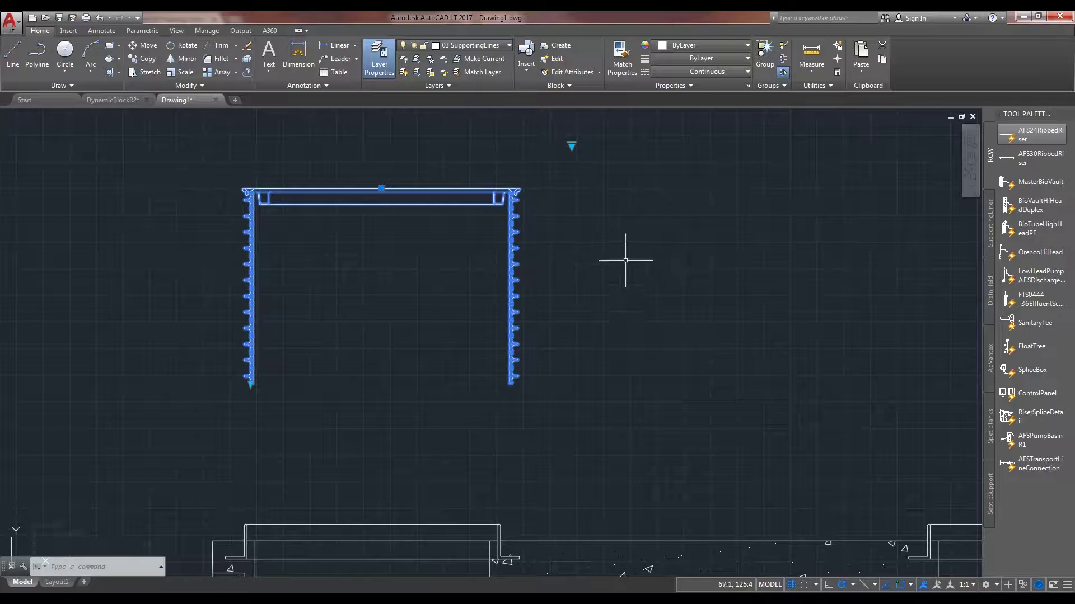
pyautogui.moveTo(626, 135); pyautogui.dragTo(636, 256, button='middle')
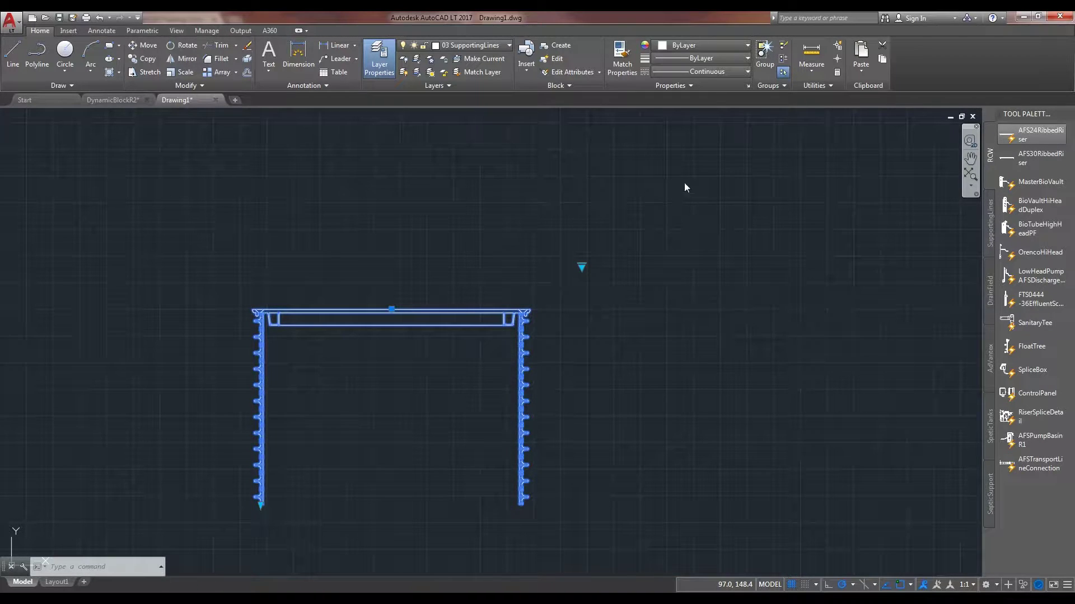
pyautogui.click(1033, 135)
pyautogui.scroll(-3, 547, 252)
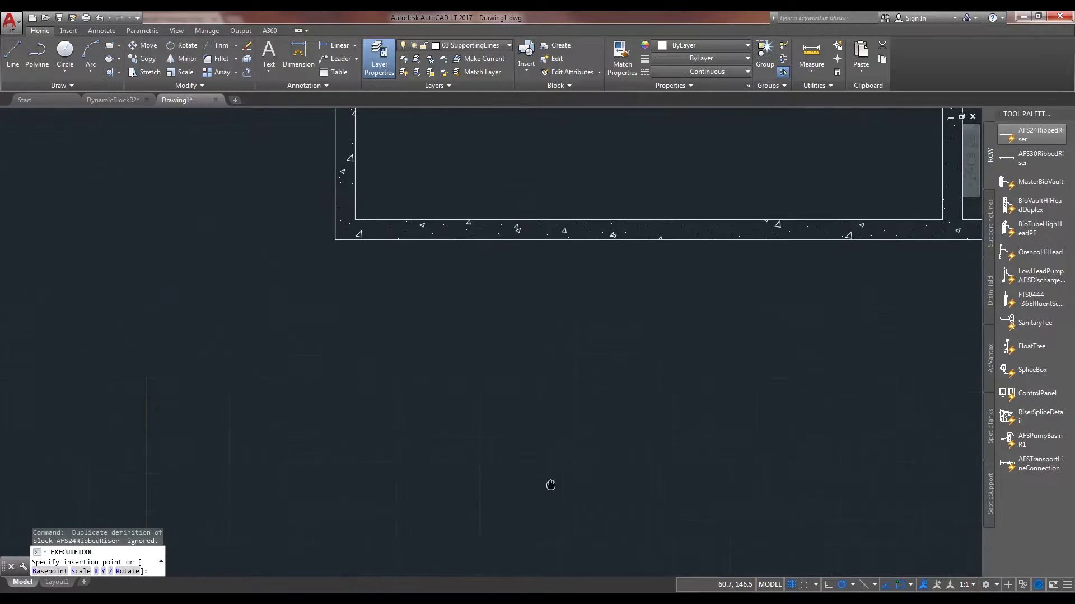
pyautogui.moveTo(546, 471)
pyautogui.mouseDown(button='middle')
pyautogui.moveTo(524, 184)
pyautogui.moveTo(537, 252)
pyautogui.mouseUp(button='middle')
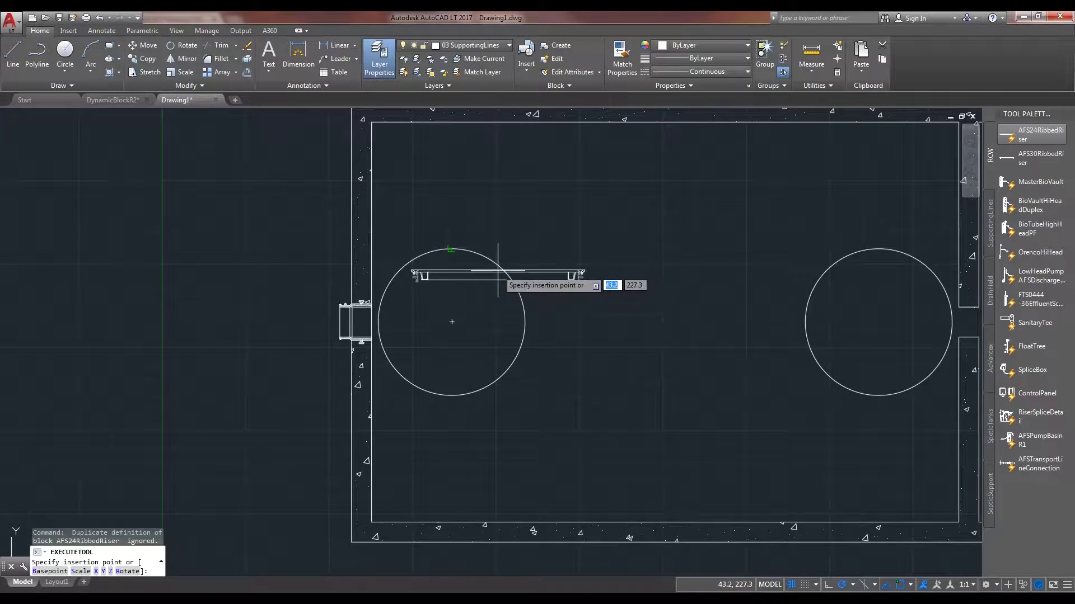
# Place a ribbed riser over the plan's left opening and set it to TopView.
pyautogui.click(452, 320)
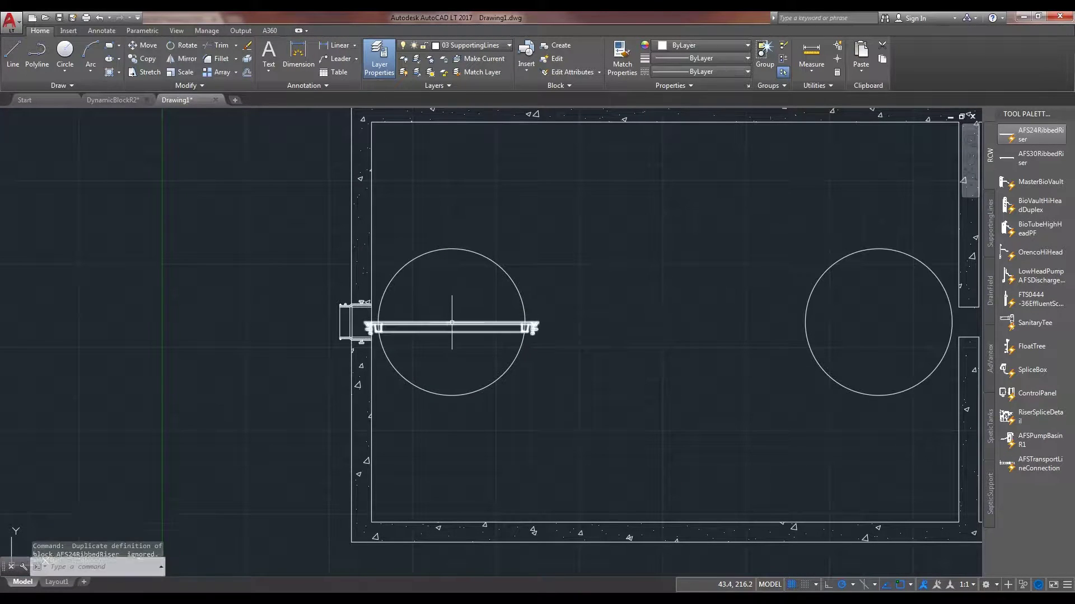
pyautogui.click(488, 336)
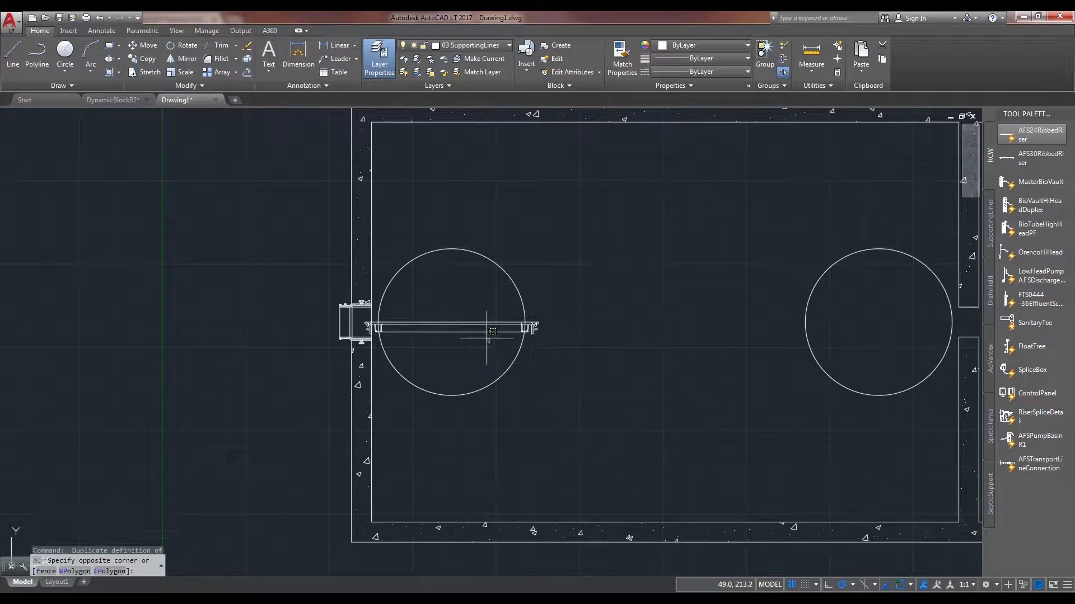
pyautogui.click(570, 297)
pyautogui.click(603, 317)
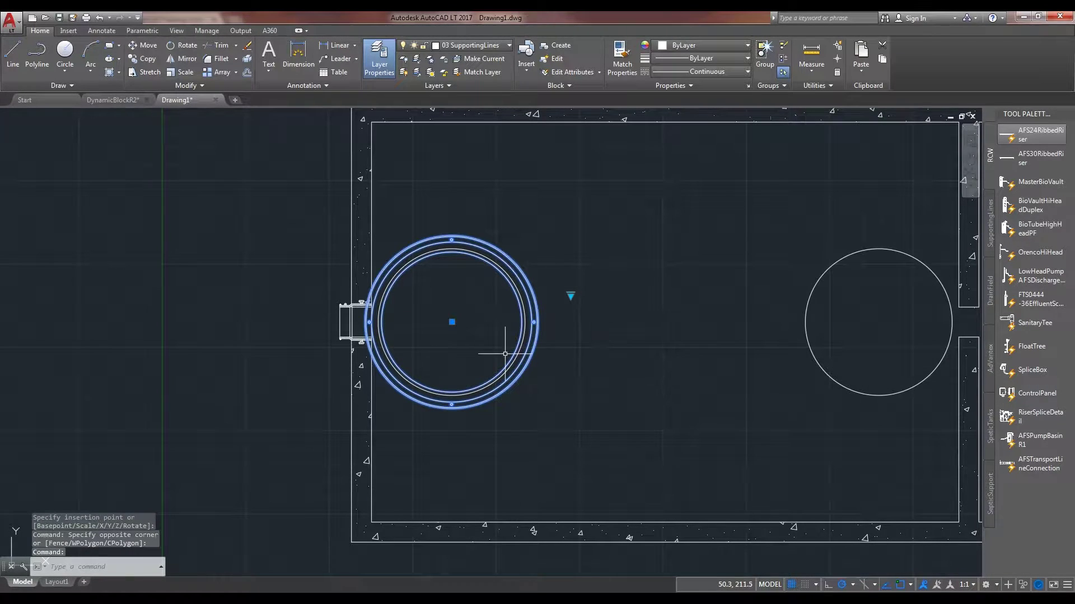
pyautogui.click(580, 437)
pyautogui.press('Escape')
pyautogui.press('Escape')
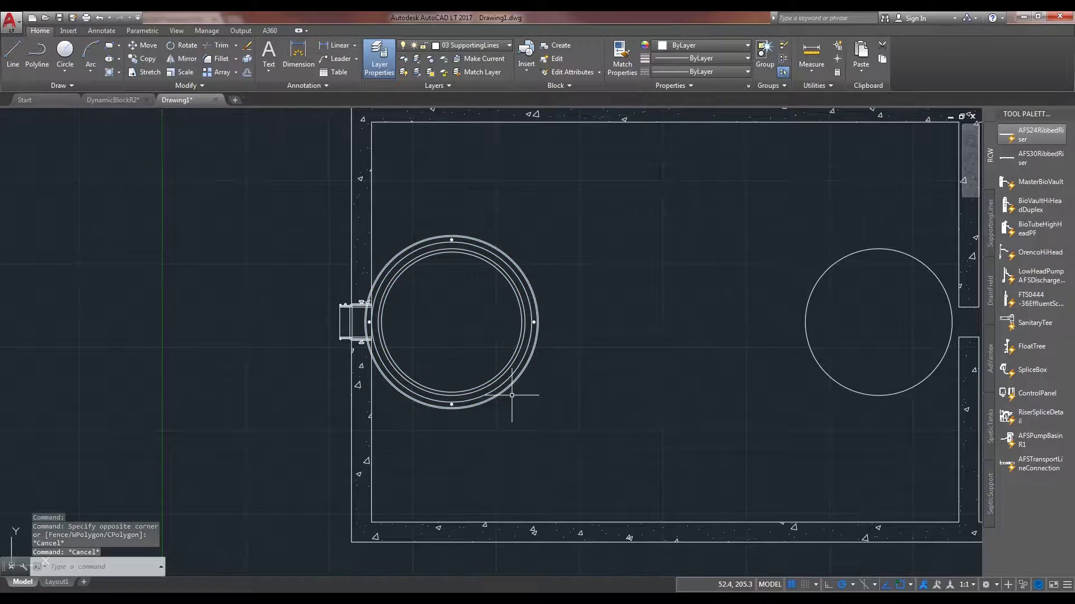
pyautogui.click(513, 262)
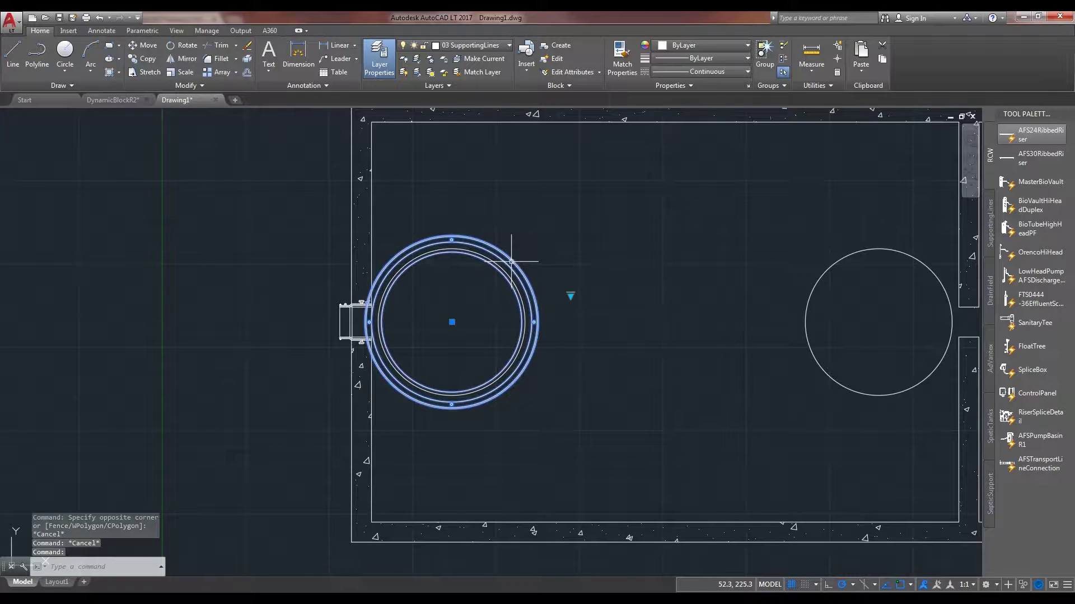
pyautogui.moveTo(969, 157)
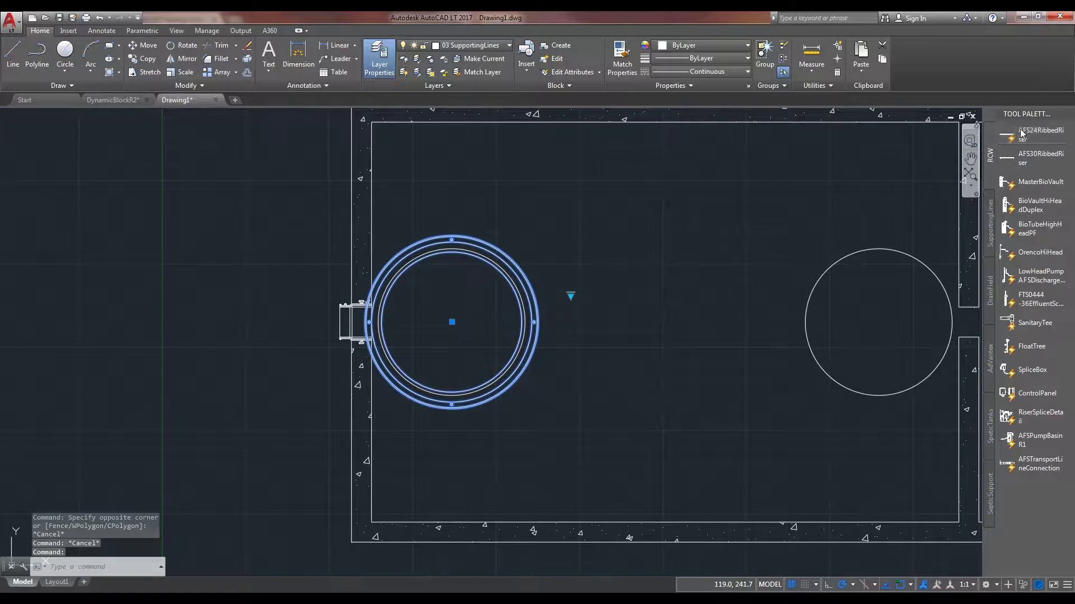
# Place ribbed risers over the plan's middle and right openings.
pyautogui.click(1038, 133)
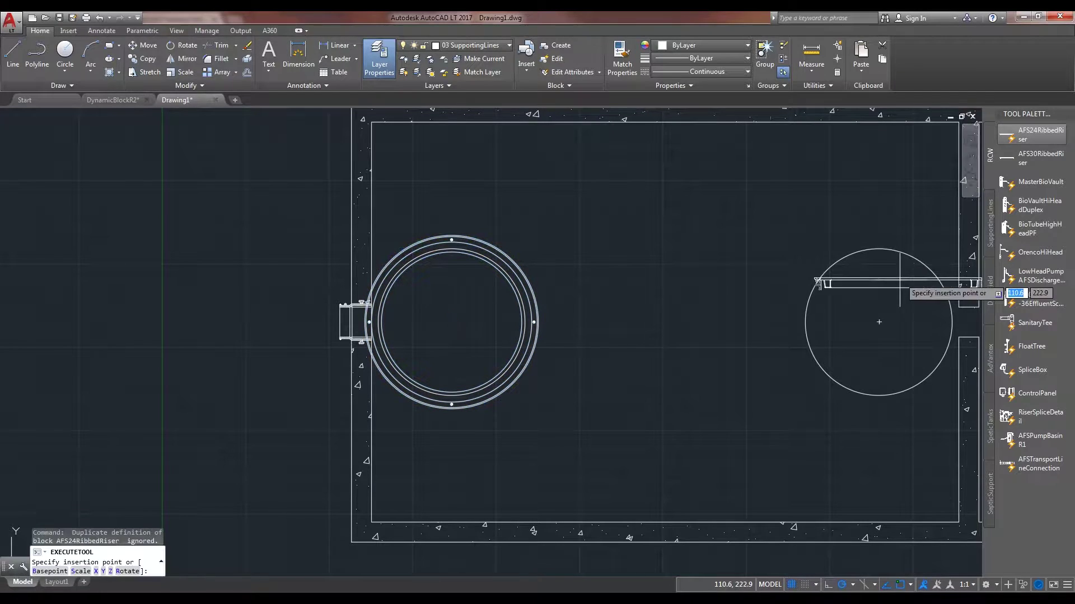
pyautogui.click(880, 324)
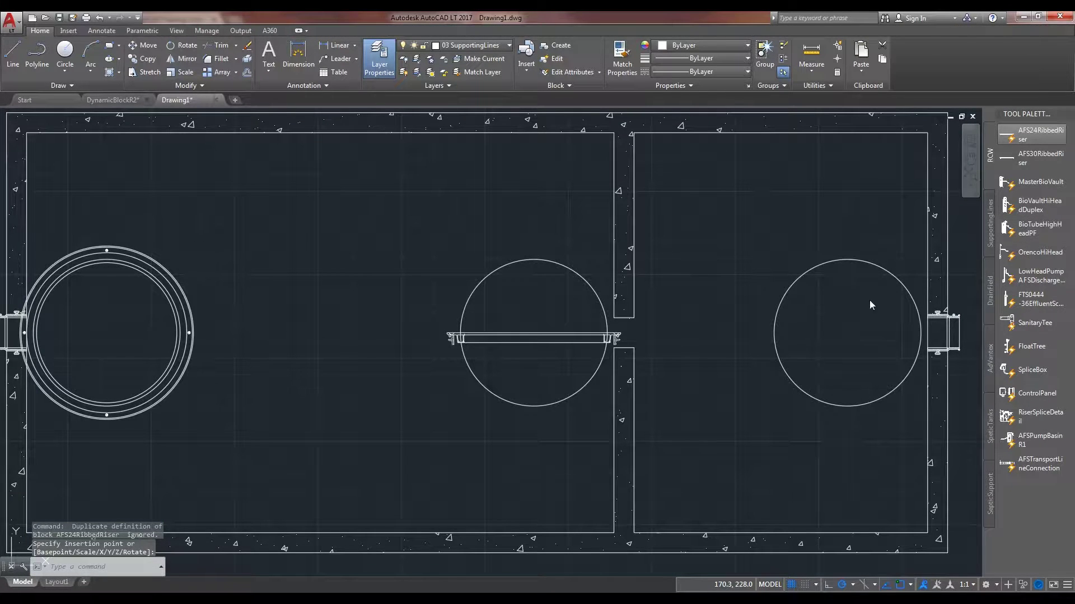
pyautogui.press('Return')
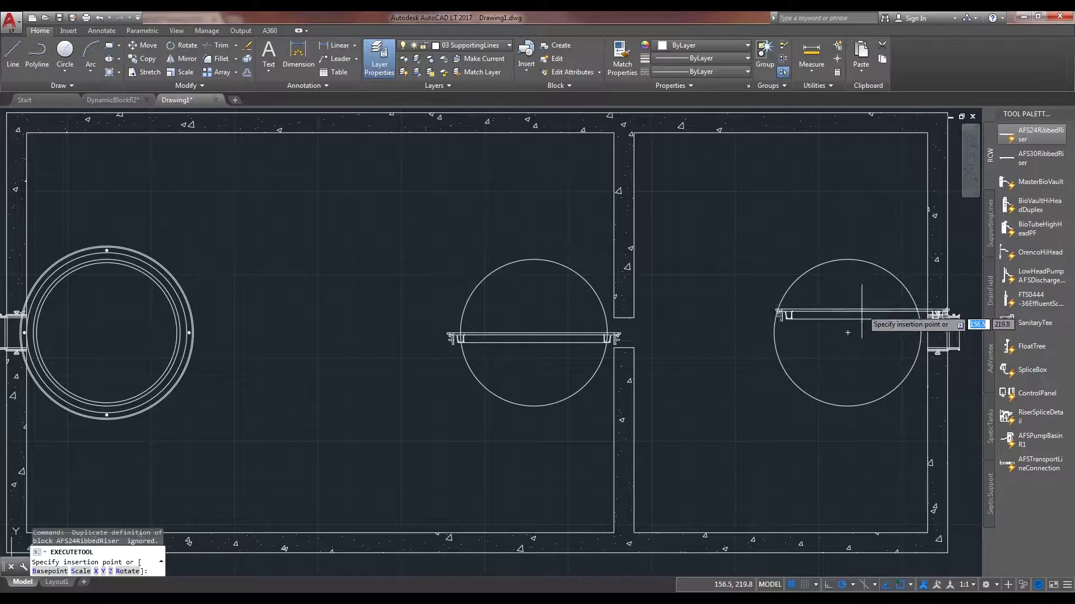
pyautogui.click(848, 332)
# Set the middle and right risers' visibility to TopView and deselect them.
pyautogui.click(525, 339)
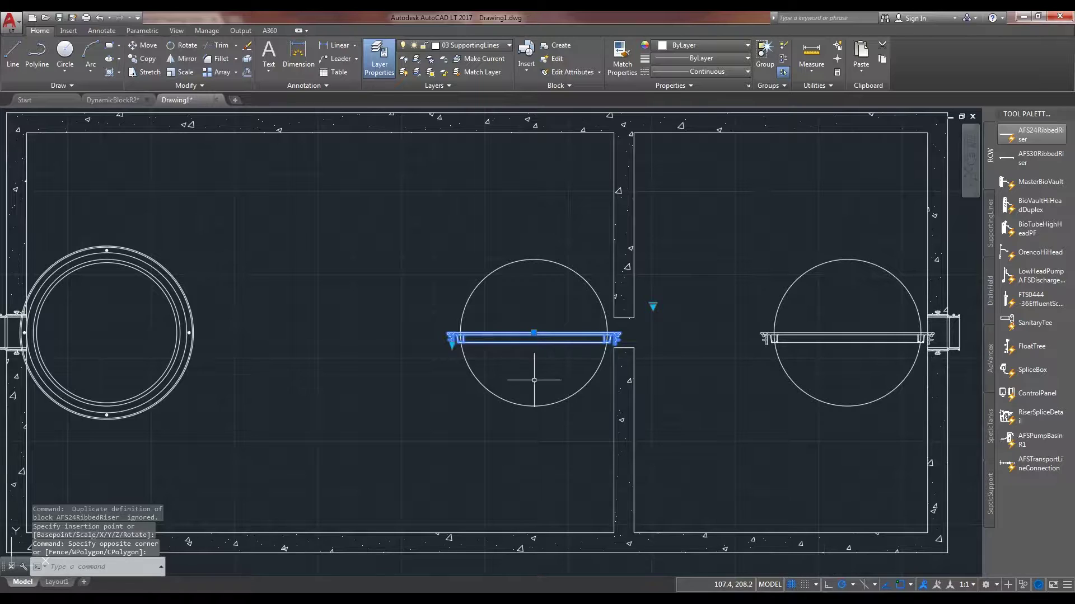
pyautogui.click(653, 307)
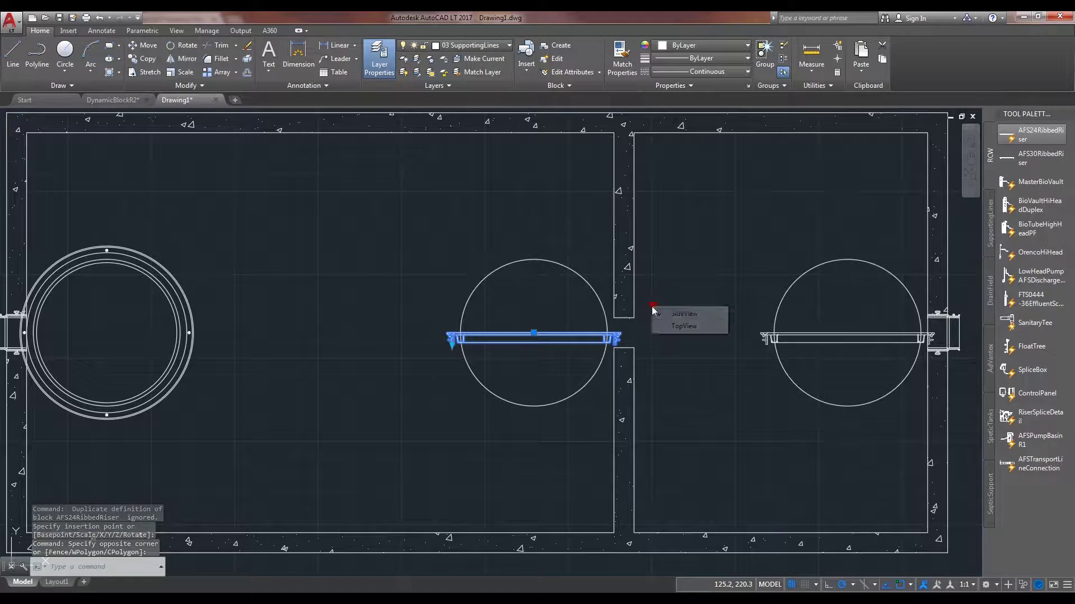
pyautogui.click(684, 325)
pyautogui.moveTo(856, 331); pyautogui.dragTo(915, 345)
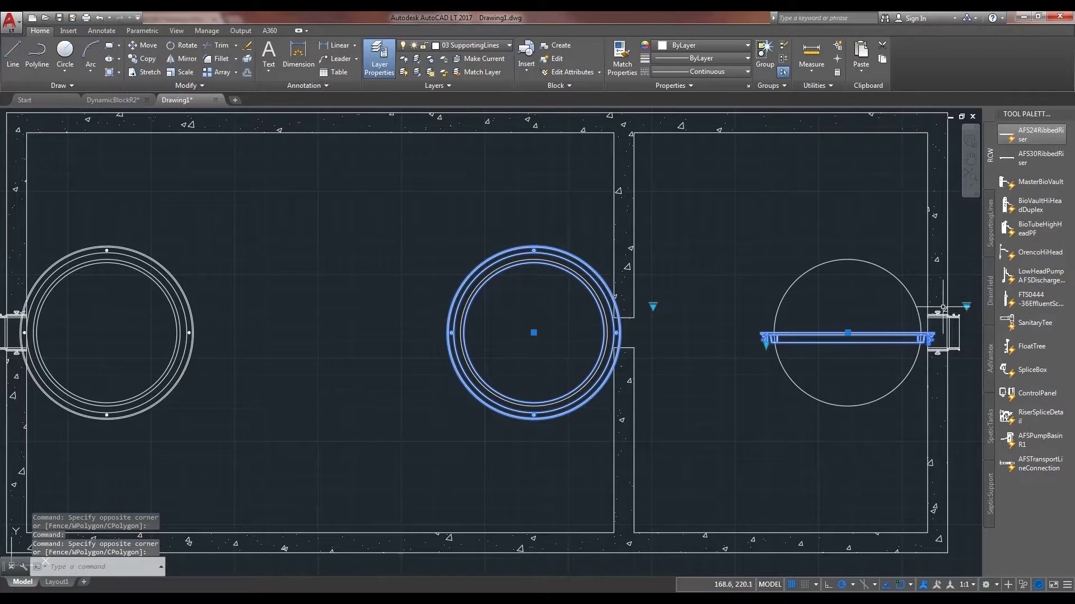
pyautogui.click(966, 307)
pyautogui.click(999, 320)
pyautogui.press('Escape')
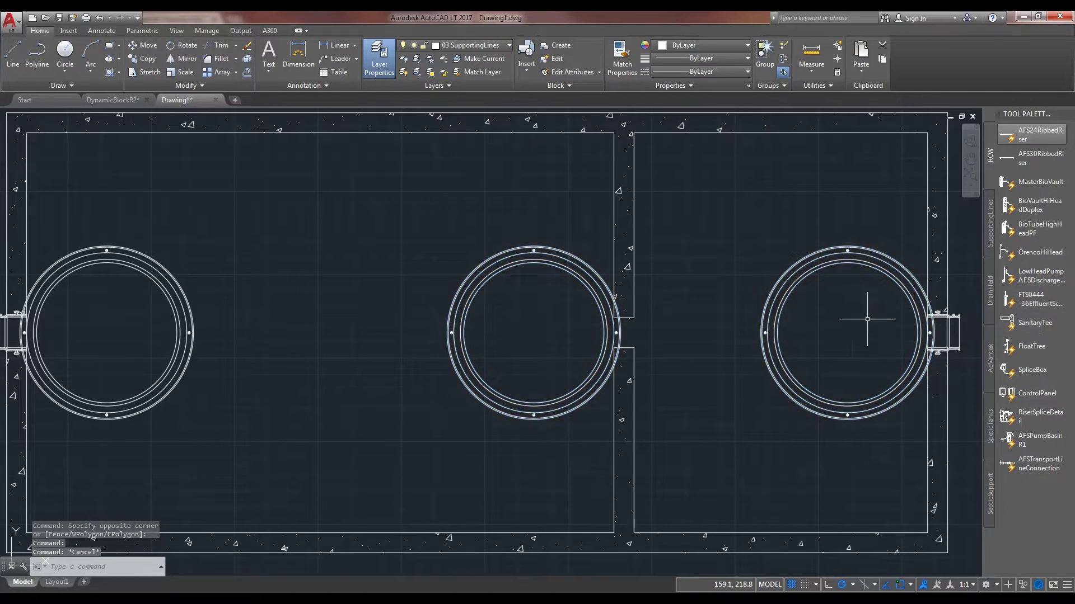
pyautogui.scroll(-3, 712, 315)
pyautogui.scroll(-3, 712, 369)
# Stretch the side-view riser's walls 18 units further down from its lower-left grip.
pyautogui.moveTo(688, 420); pyautogui.dragTo(689, 319, button='middle')
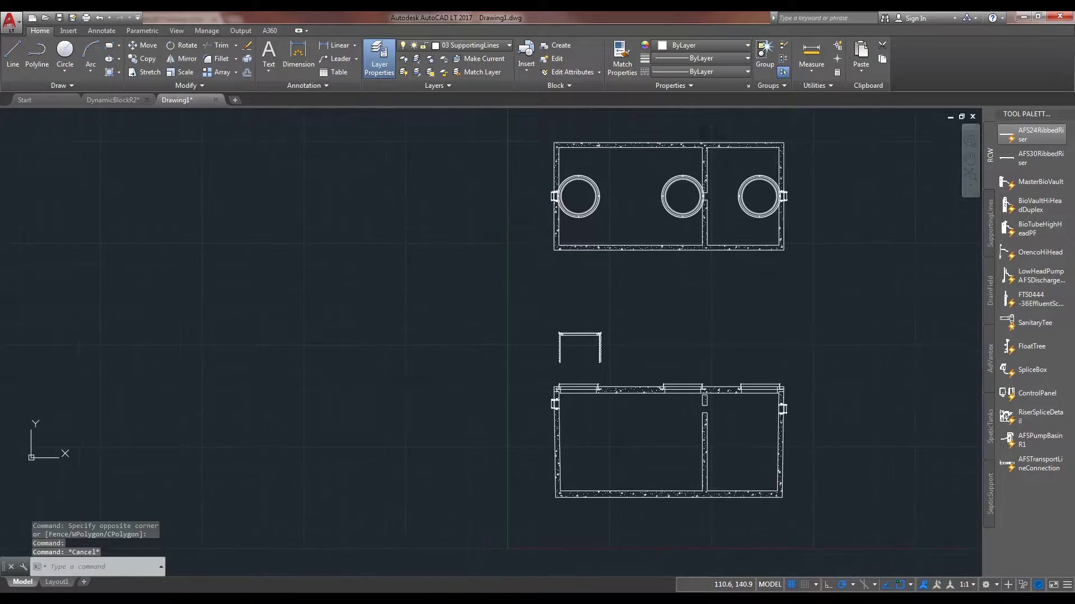
pyautogui.scroll(4, 617, 359)
pyautogui.scroll(2, 617, 359)
pyautogui.scroll(3, 422, 352)
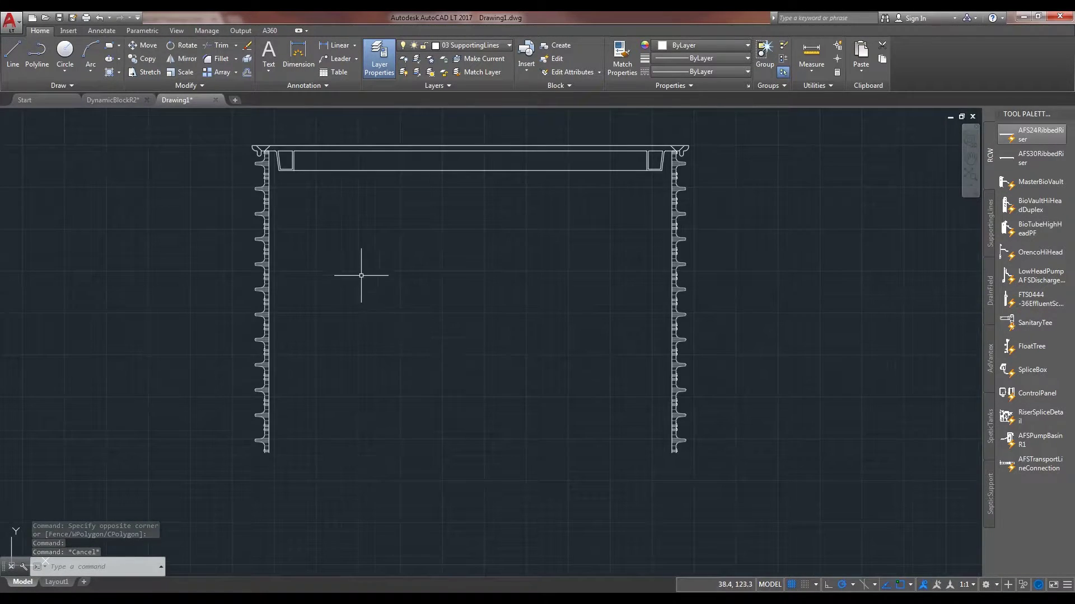
pyautogui.moveTo(362, 260); pyautogui.dragTo(260, 169)
pyautogui.scroll(1, 407, 194)
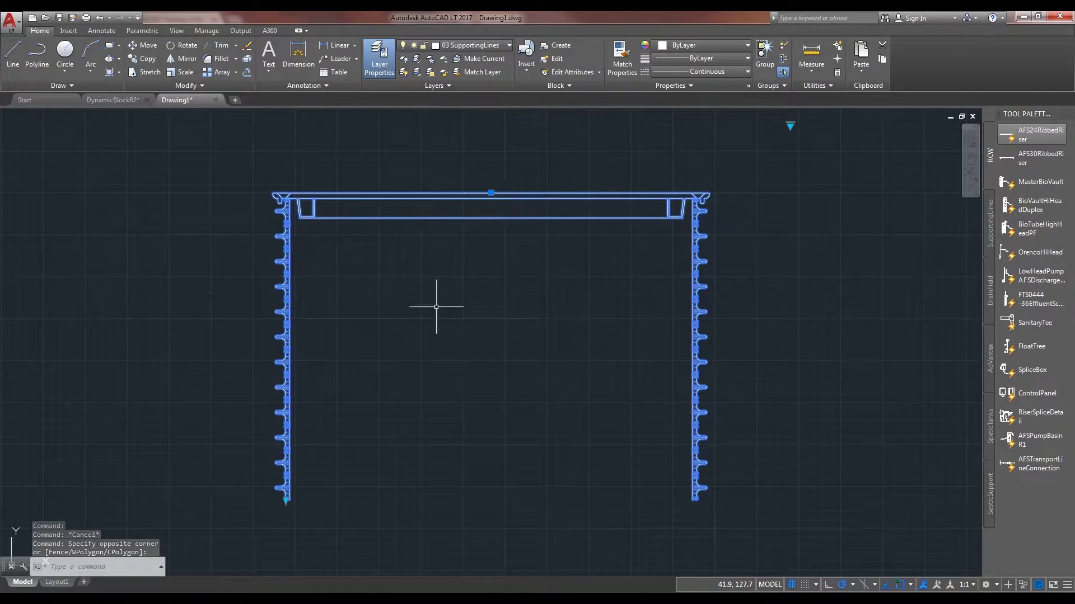
pyautogui.click(285, 501)
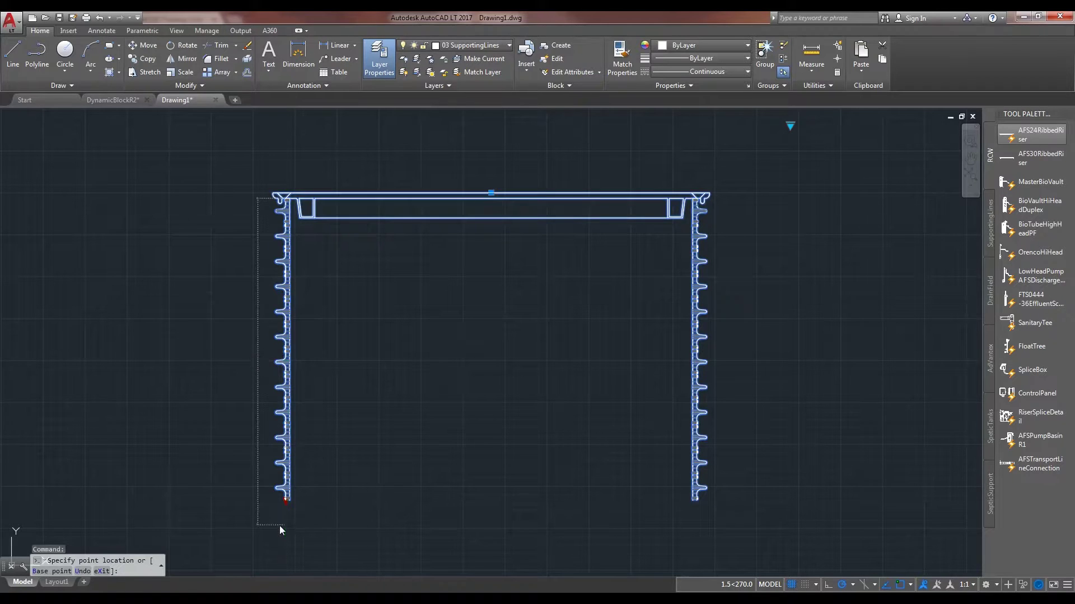
pyautogui.write('18')
pyautogui.press('Return')
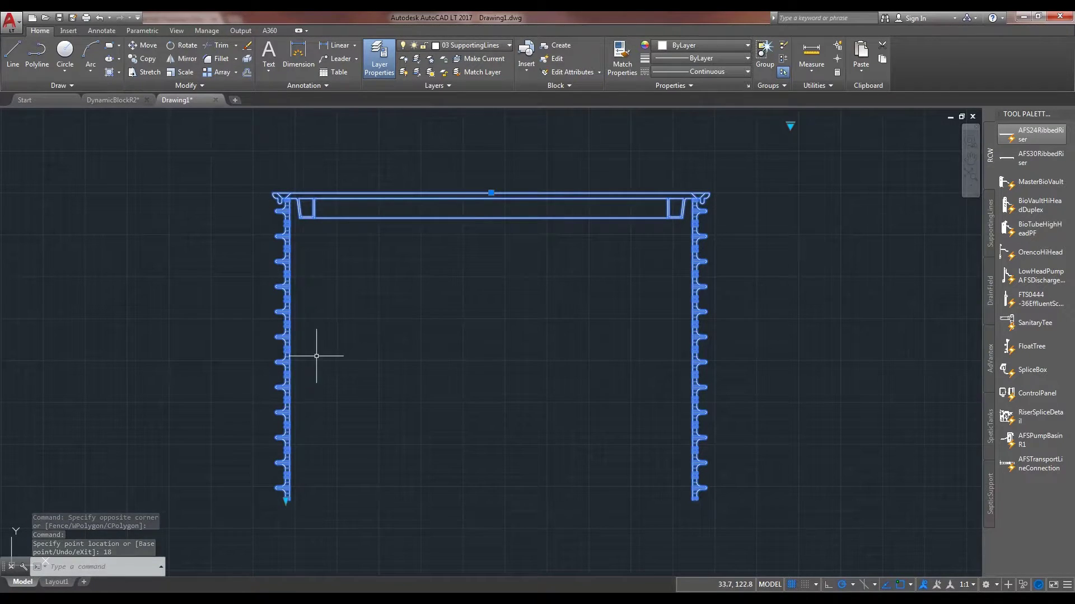
pyautogui.press('Escape')
# Move the lengthened riser by its lower-left corner onto the tank slab's left opening.
pyautogui.press('m')
pyautogui.press('Return')
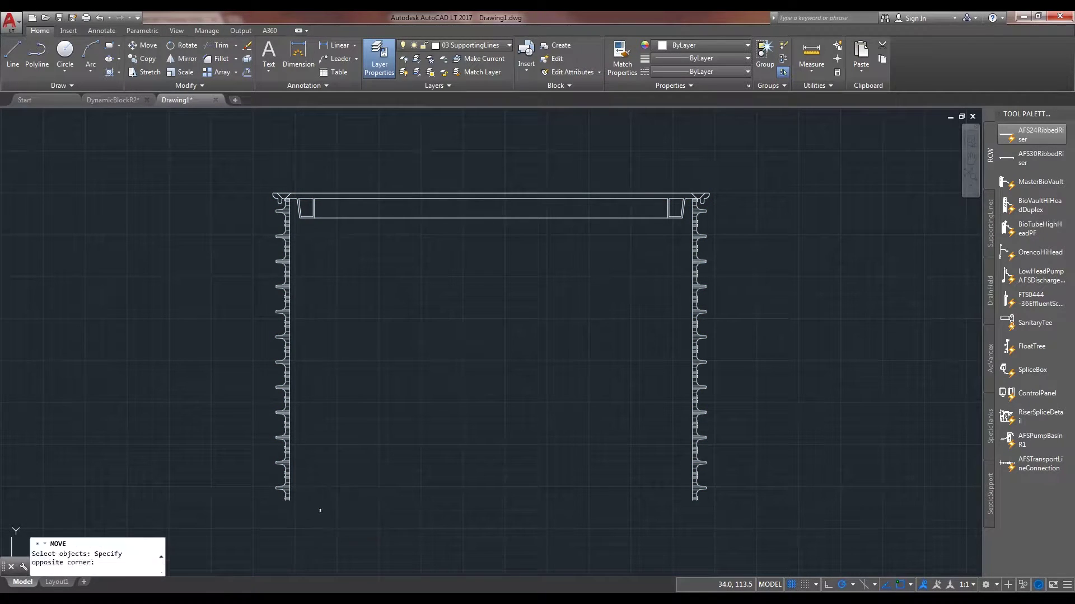
pyautogui.moveTo(331, 506); pyautogui.dragTo(270, 475)
pyautogui.press('Escape')
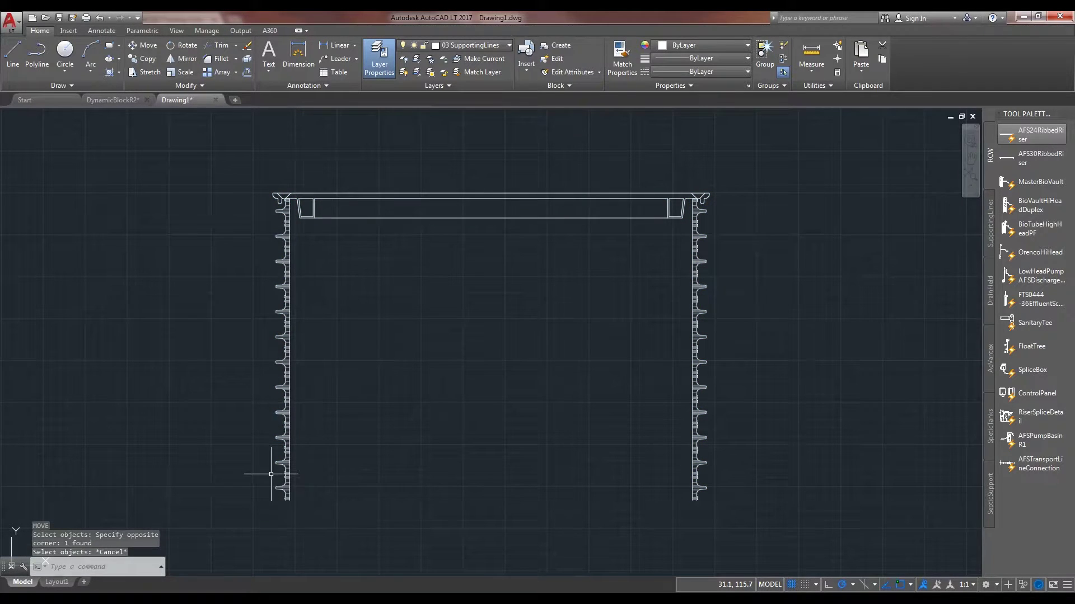
pyautogui.write('M')
pyautogui.press('Return')
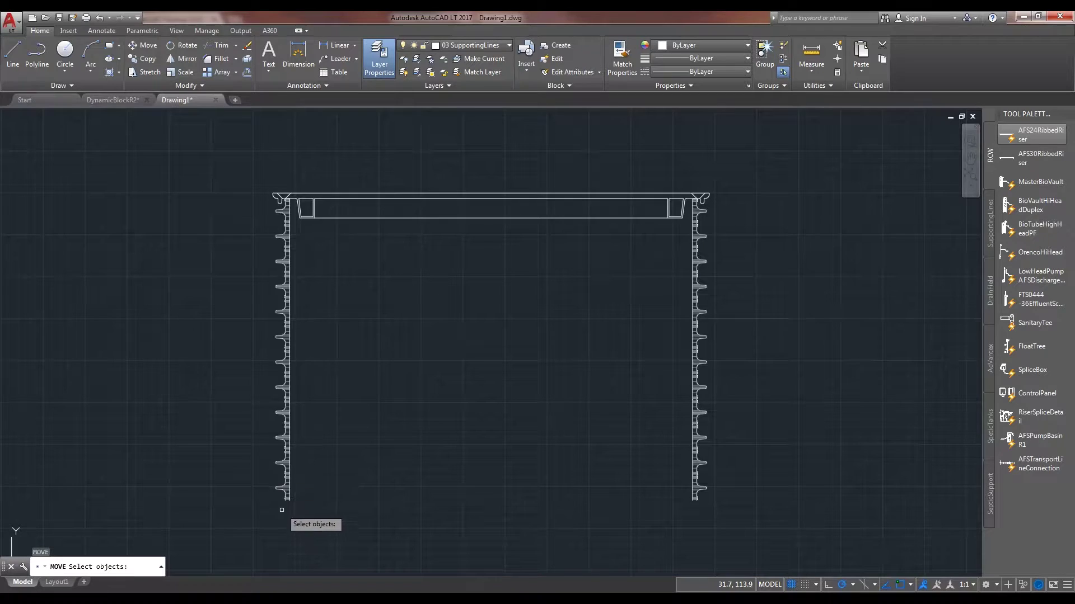
pyautogui.click(289, 497)
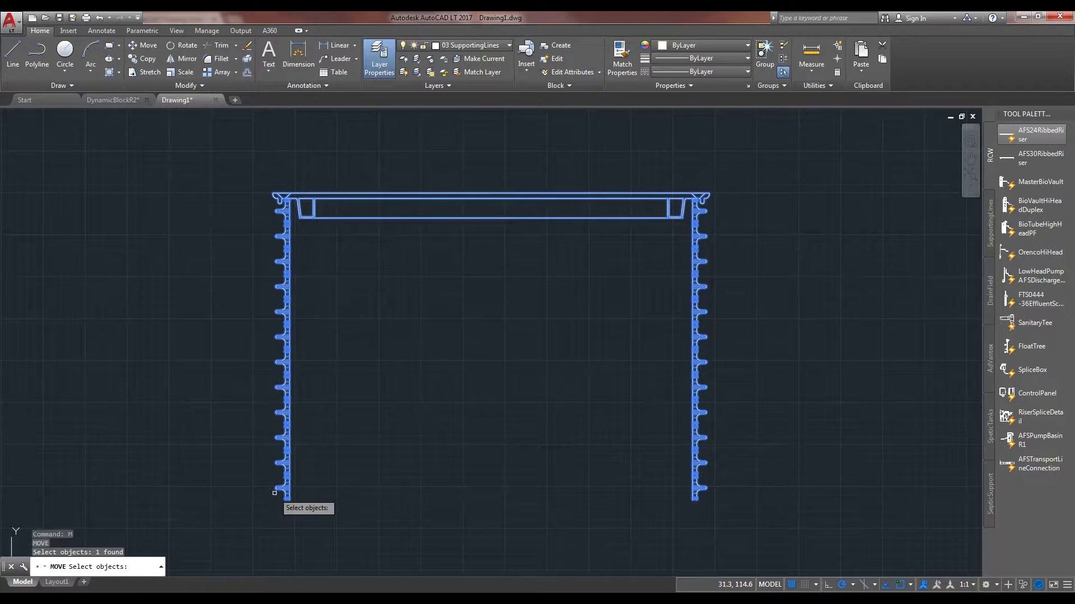
pyautogui.press('Return')
pyautogui.scroll(1, 285, 497)
pyautogui.scroll(1, 286, 497)
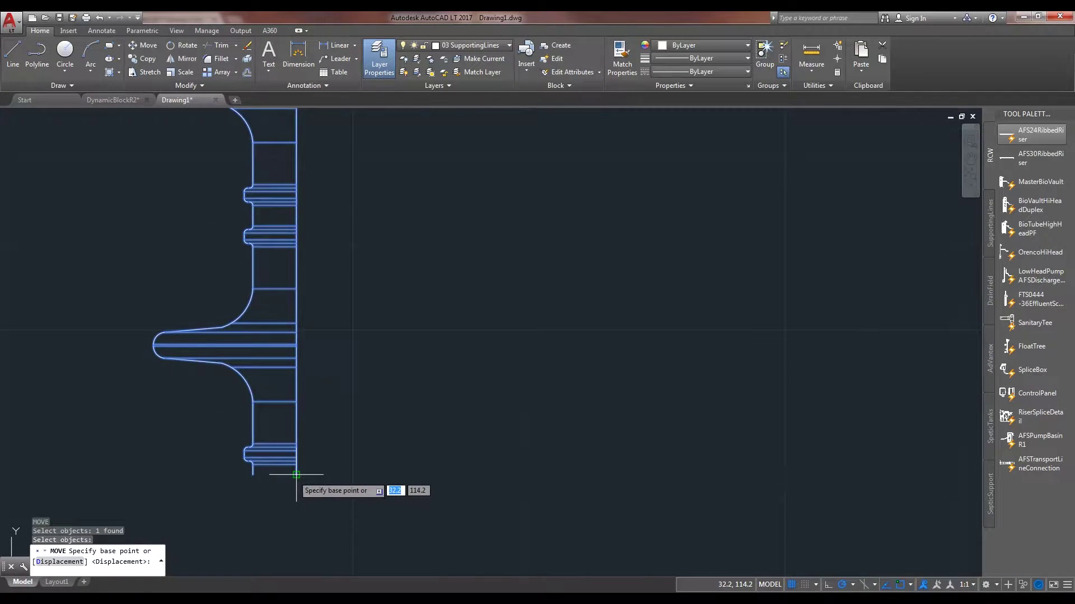
pyautogui.click(302, 479)
pyautogui.scroll(-3, 302, 479)
pyautogui.scroll(-2, 336, 454)
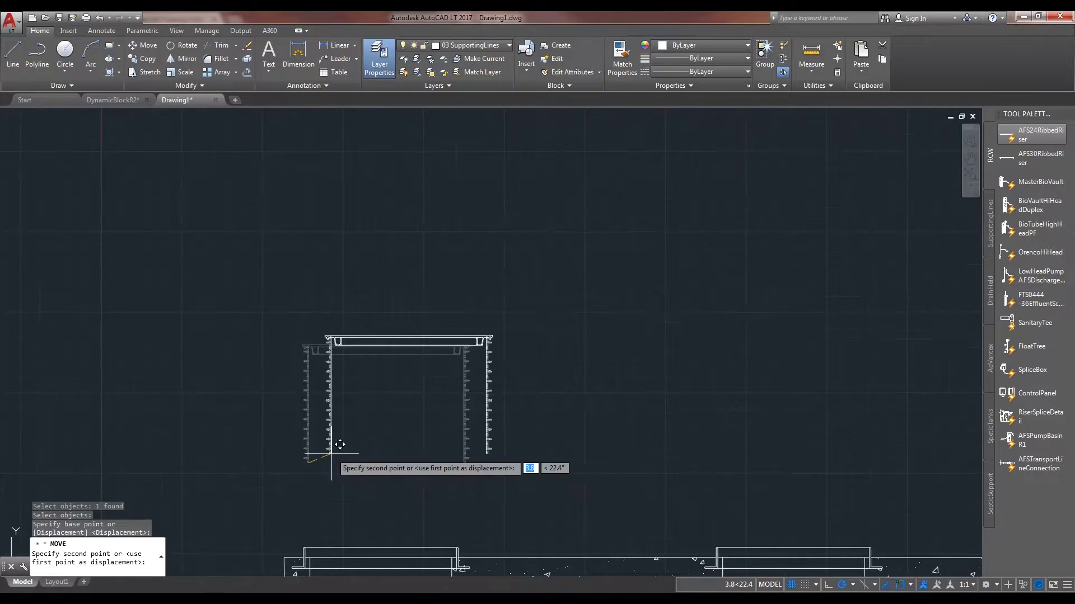
pyautogui.scroll(2, 369, 352)
pyautogui.scroll(2, 369, 351)
pyautogui.scroll(2, 353, 471)
pyautogui.scroll(1, 353, 253)
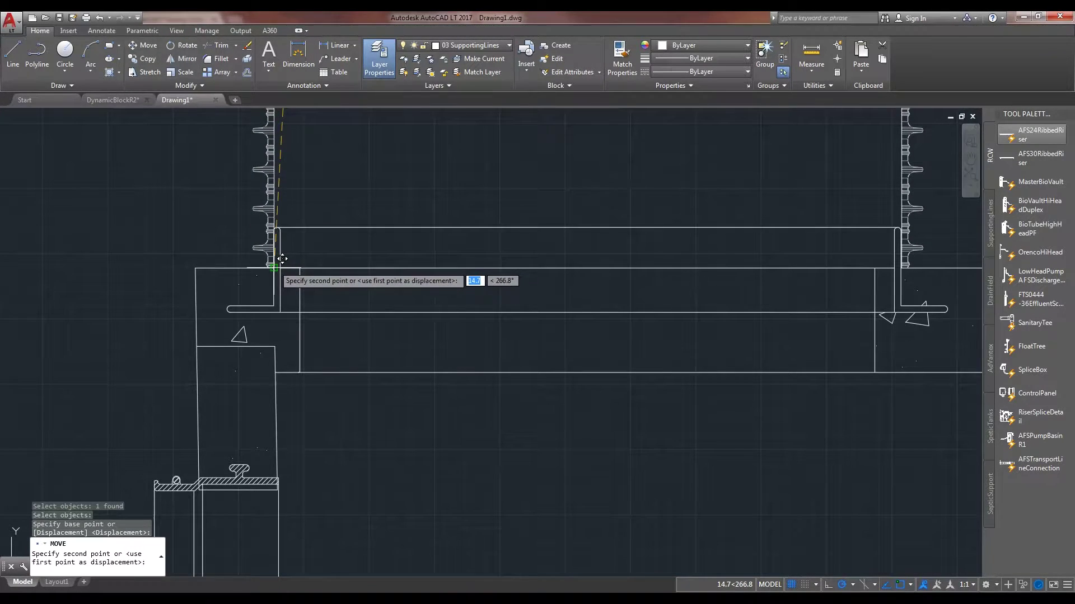
pyautogui.click(280, 265)
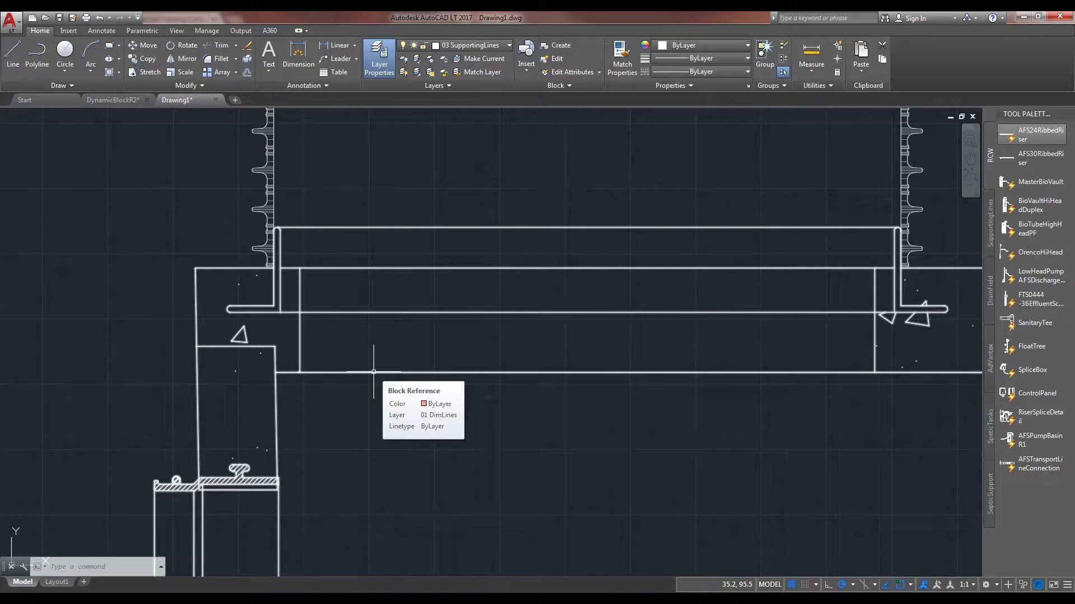
pyautogui.scroll(-2, 393, 363)
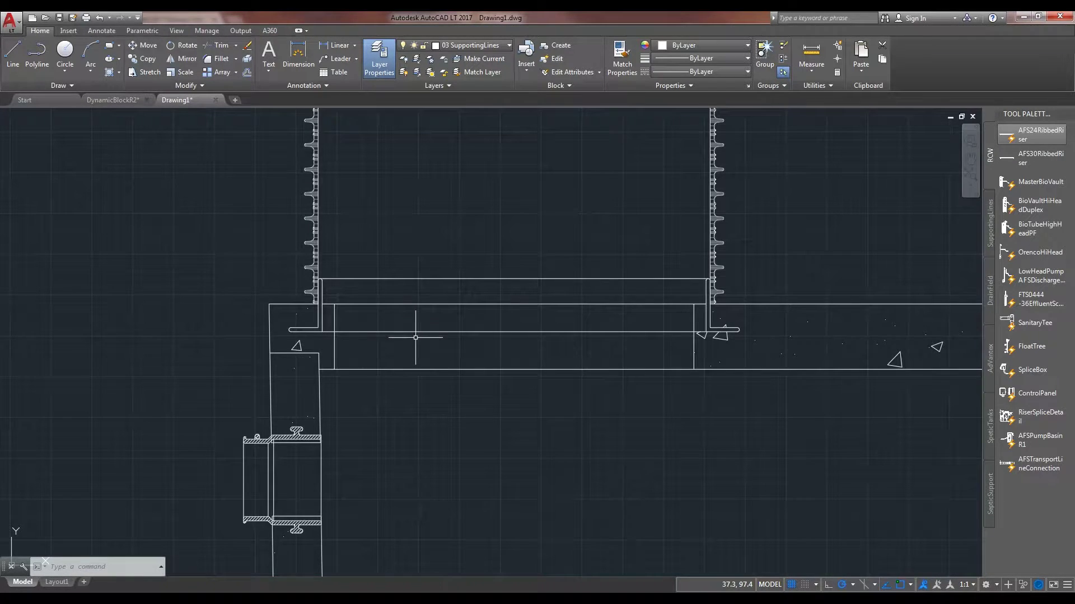
pyautogui.scroll(-4, 539, 310)
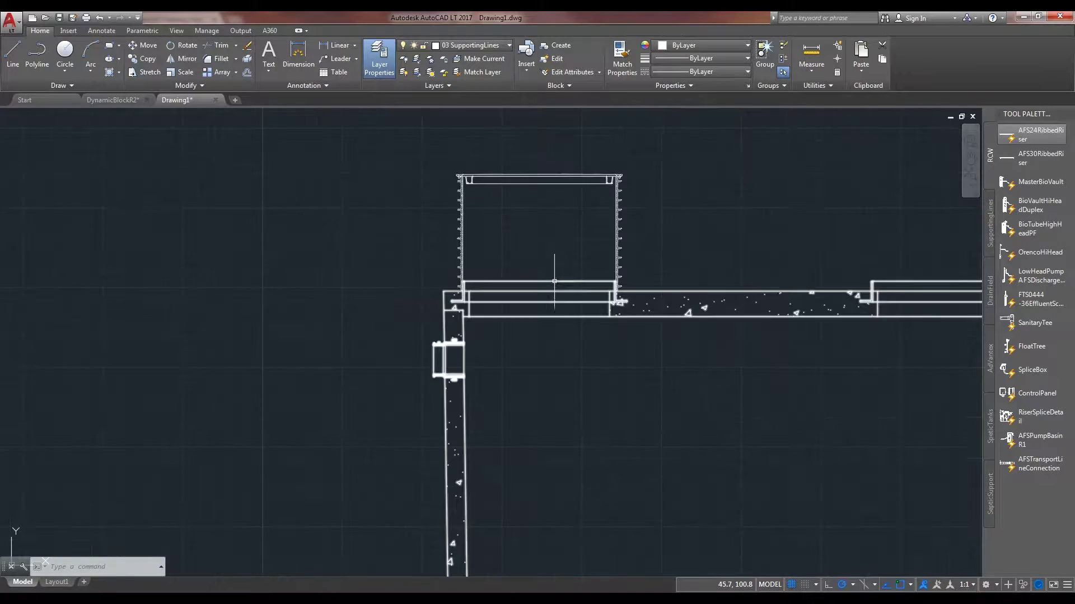
pyautogui.moveTo(689, 243); pyautogui.dragTo(675, 248, button='middle')
# Place a new AFS24RibbedRiser over the section's middle opening.
pyautogui.click(1037, 134)
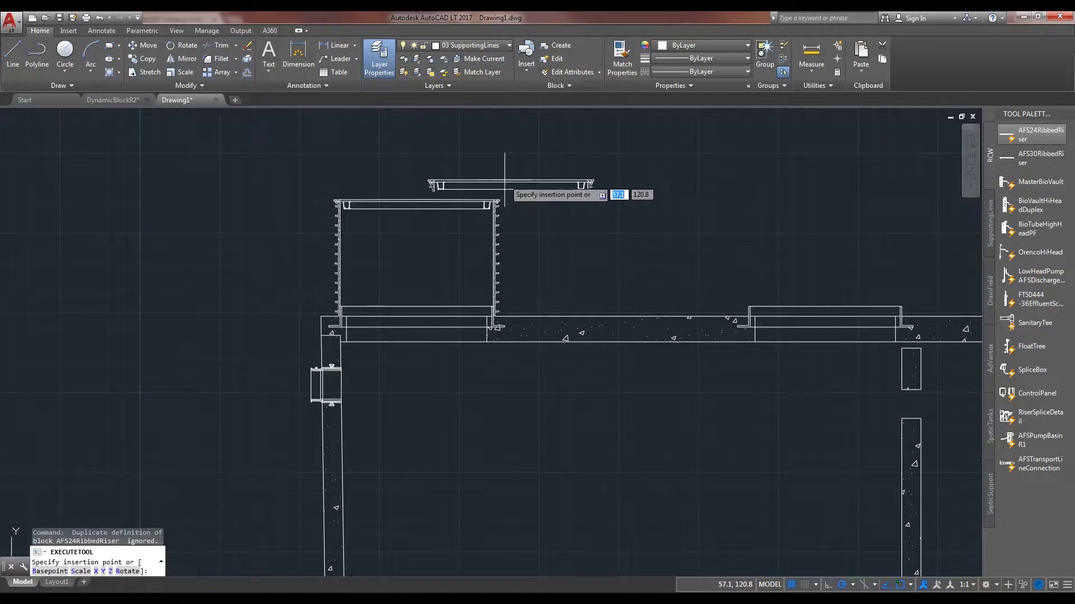
pyautogui.scroll(3, 504, 200)
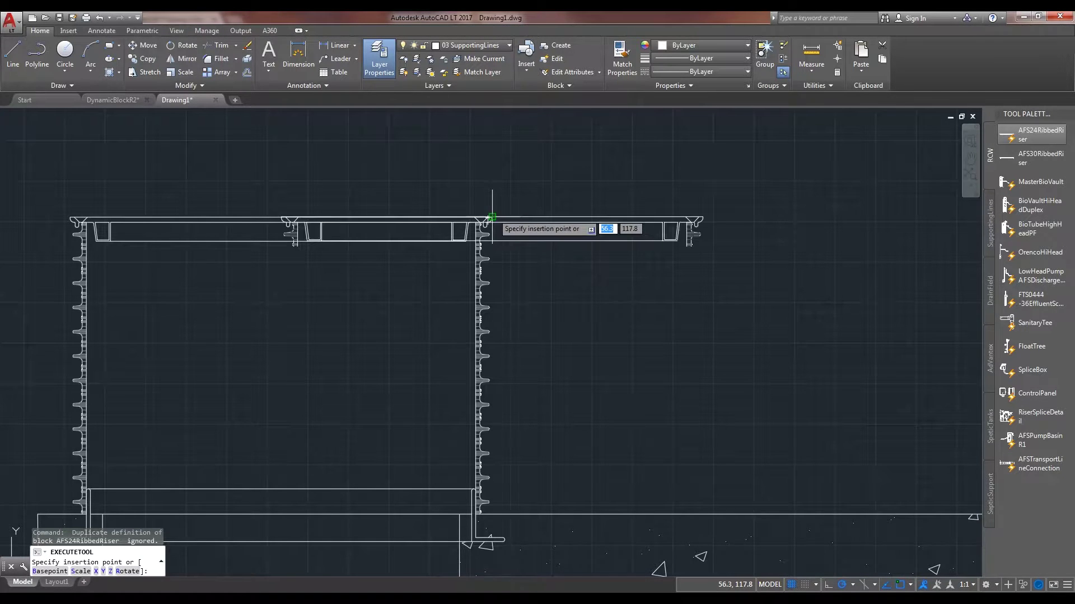
pyautogui.moveTo(698, 218); pyautogui.dragTo(444, 216, button='middle')
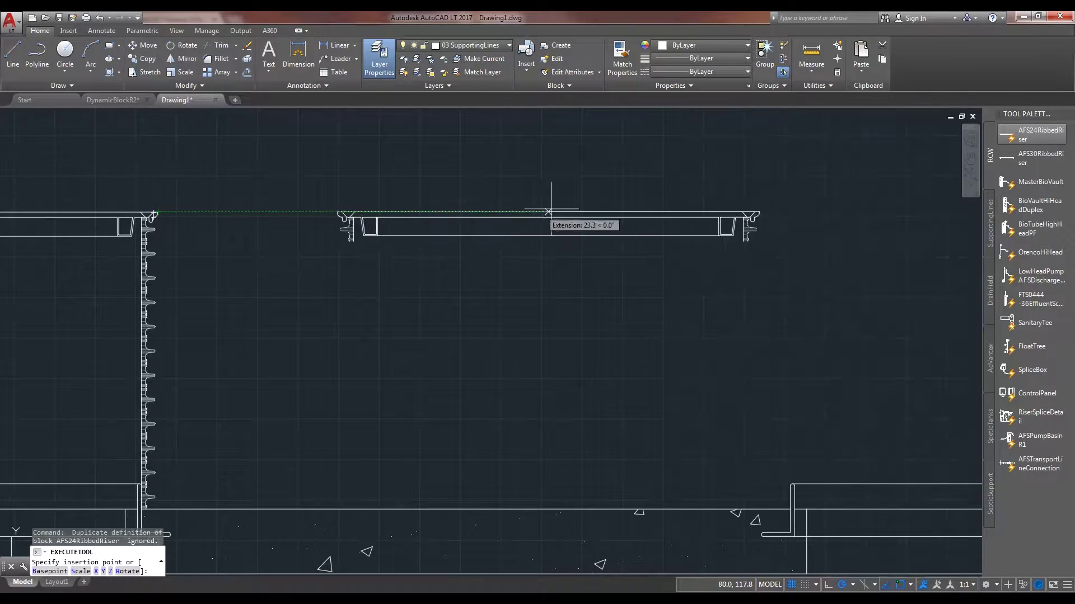
pyautogui.moveTo(554, 206)
pyautogui.mouseDown(button='middle')
pyautogui.moveTo(644, 209)
pyautogui.moveTo(604, 208)
pyautogui.mouseUp(button='middle')
pyautogui.scroll(-2, 453, 222)
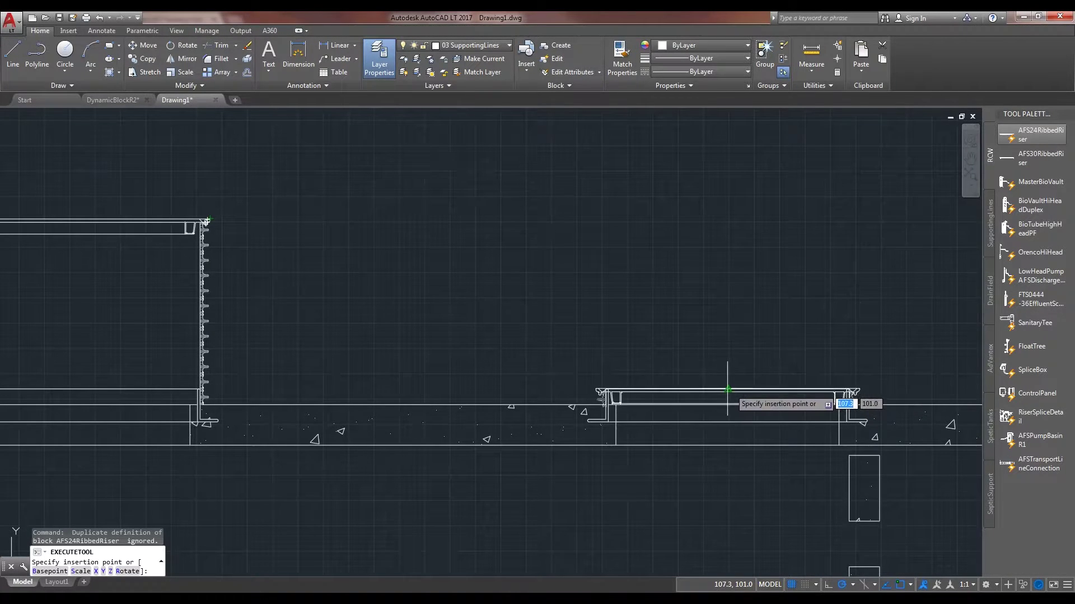
pyautogui.click(729, 216)
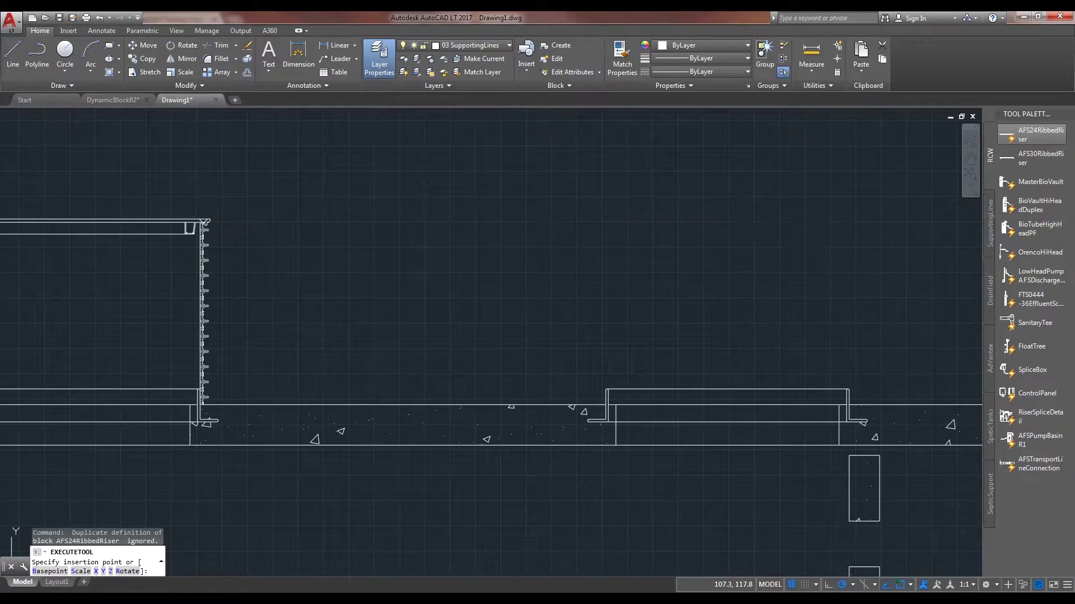
# Stretch the middle riser's walls 18 units down and copy it to the clipboard.
pyautogui.click(625, 230)
pyautogui.click(603, 236)
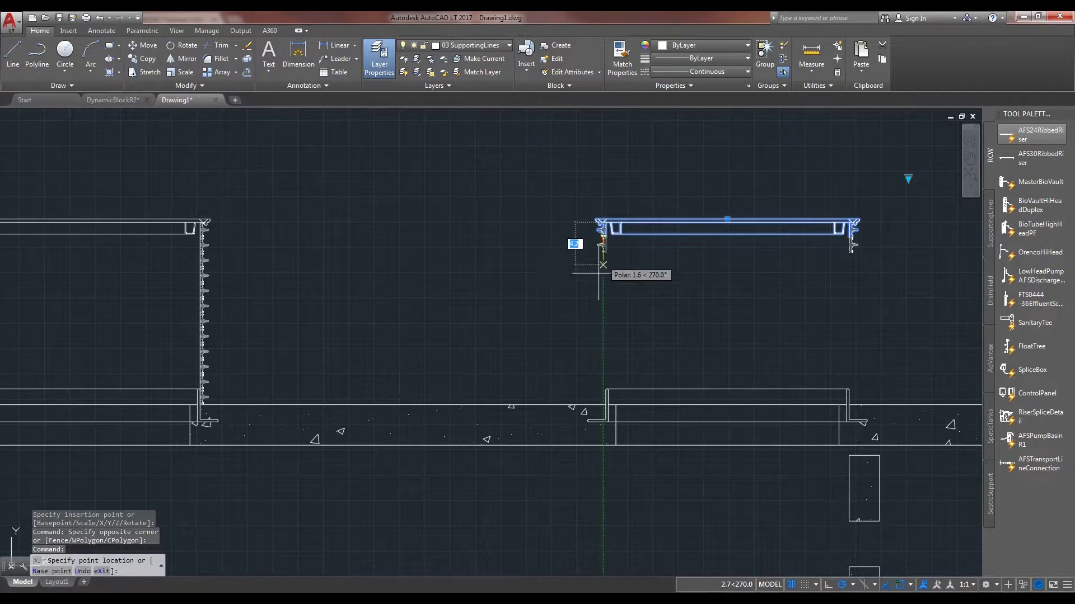
pyautogui.write('18')
pyautogui.press('Return')
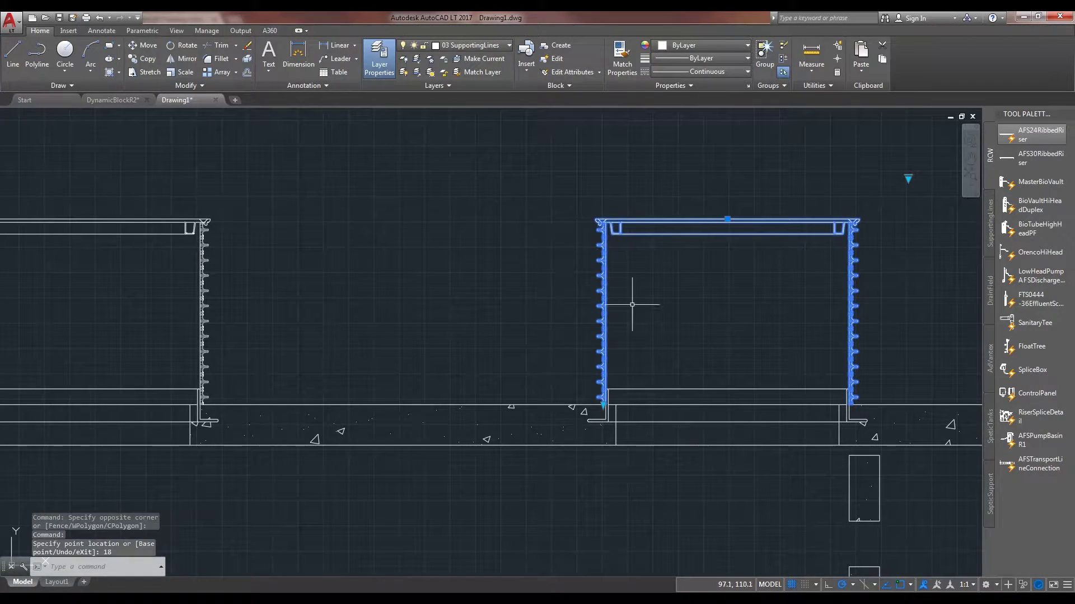
pyautogui.press('Escape')
pyautogui.click(600, 320)
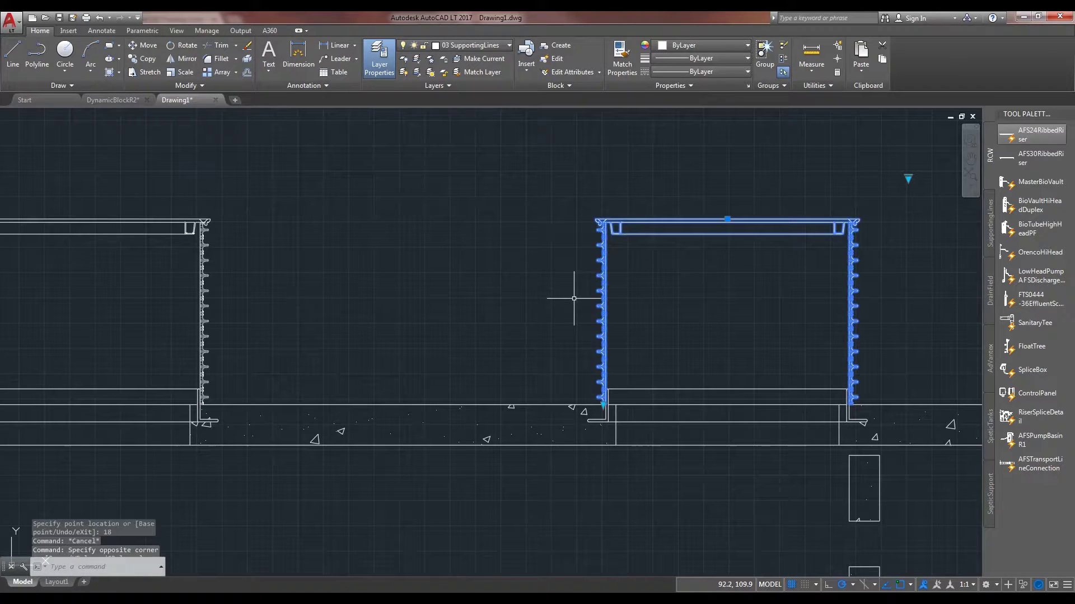
pyautogui.hotkey('ctrl', 'c')
pyautogui.scroll(-3, 603, 403)
# Paste a riser copy and move it by its lower-left corner onto the right opening.
pyautogui.moveTo(538, 336); pyautogui.dragTo(514, 336, button='middle')
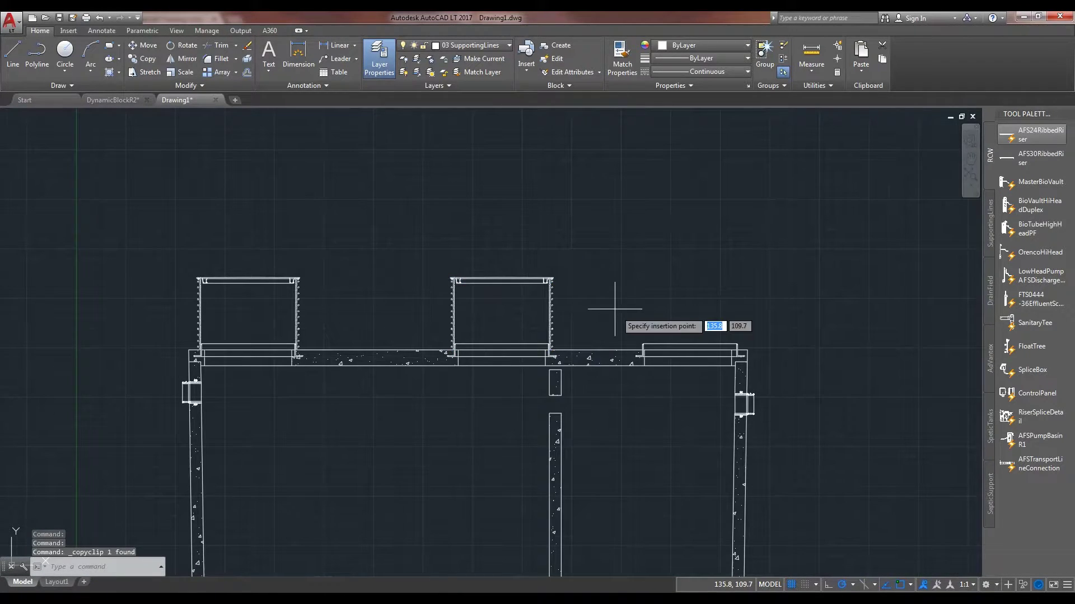
pyautogui.hotkey('ctrl', 'v')
pyautogui.click(632, 340)
pyautogui.click(638, 319)
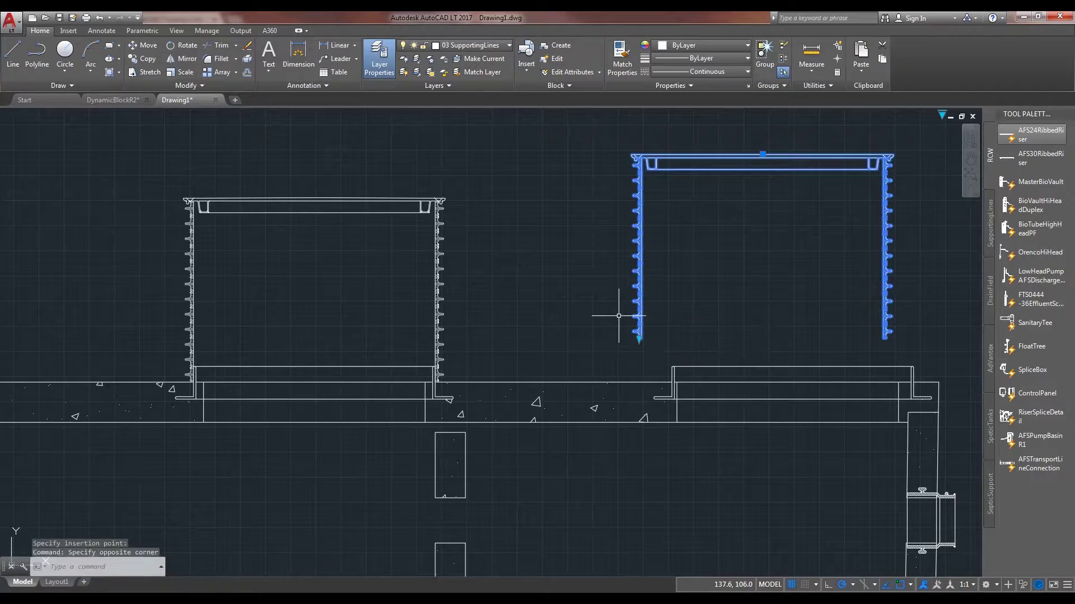
pyautogui.write('m')
pyautogui.press('Return')
pyautogui.scroll(5, 620, 317)
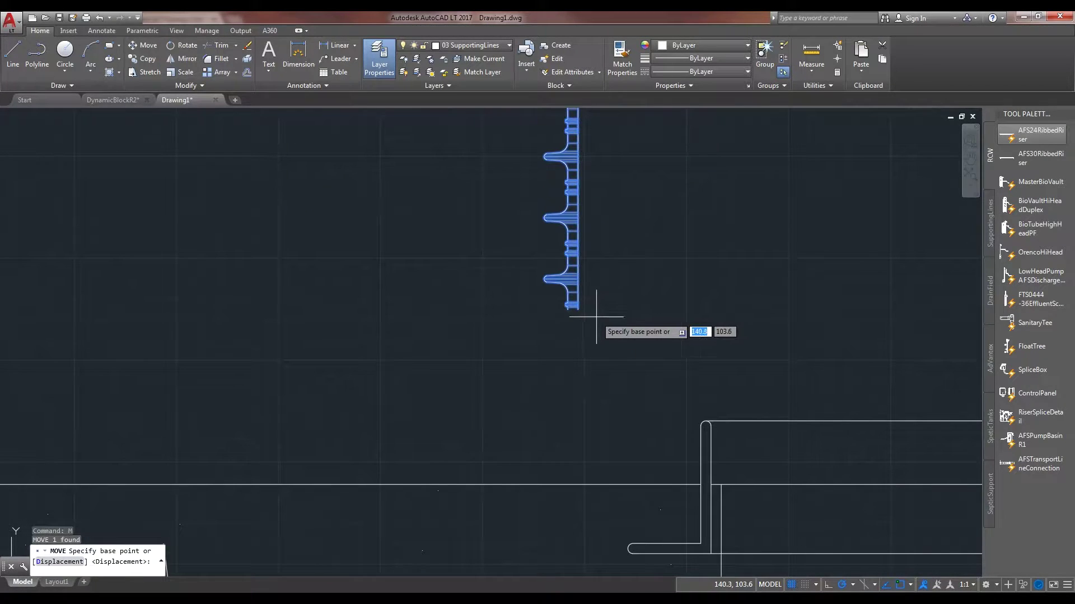
pyautogui.click(601, 370)
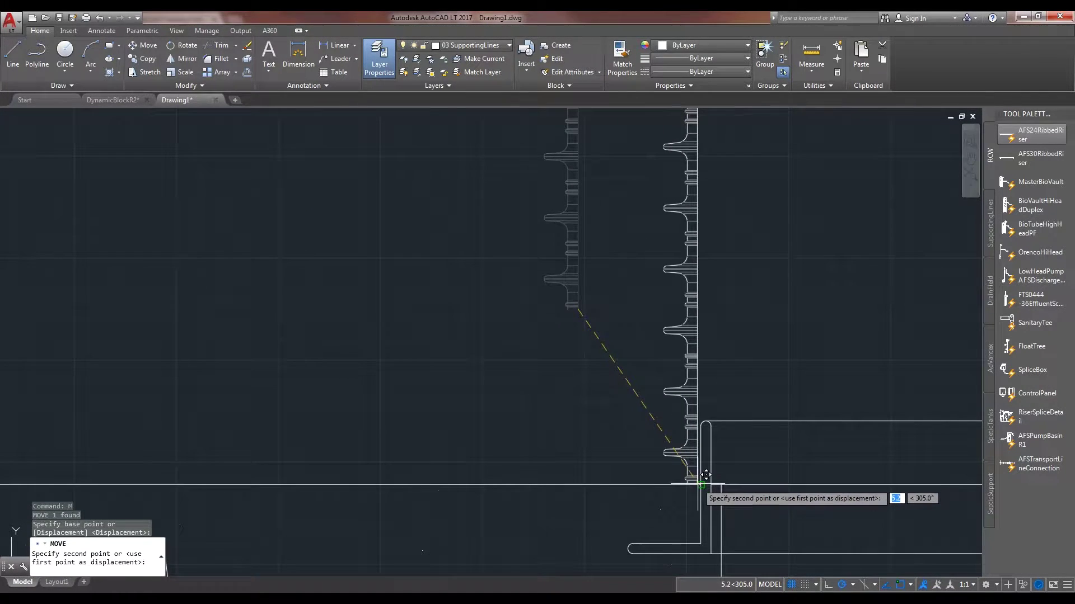
pyautogui.click(706, 427)
pyautogui.scroll(-4, 604, 342)
pyautogui.scroll(-3, 604, 343)
pyautogui.scroll(-2, 604, 342)
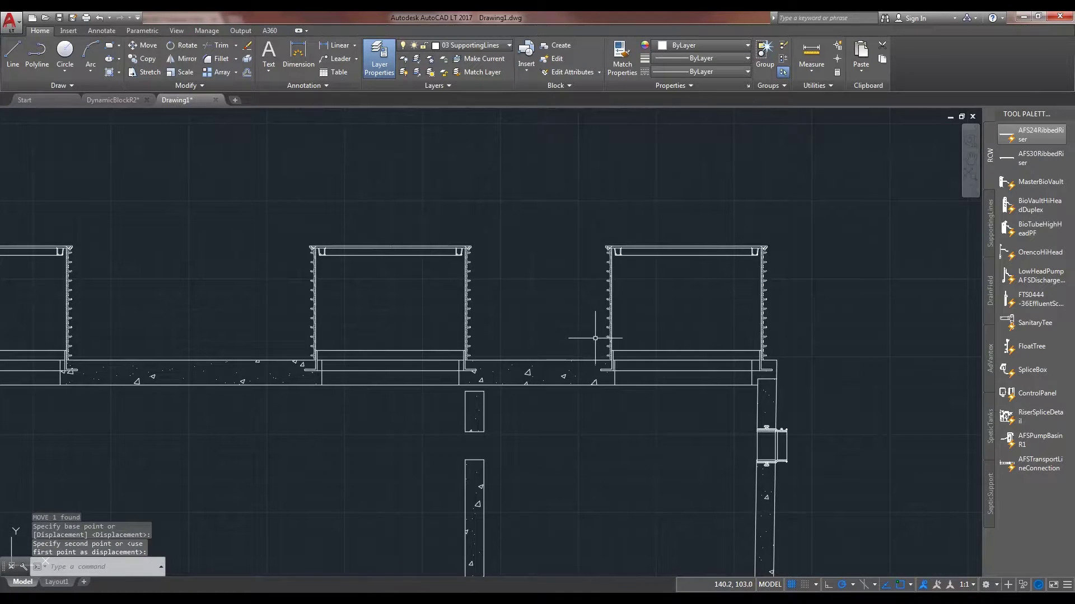
pyautogui.scroll(-2, 625, 319)
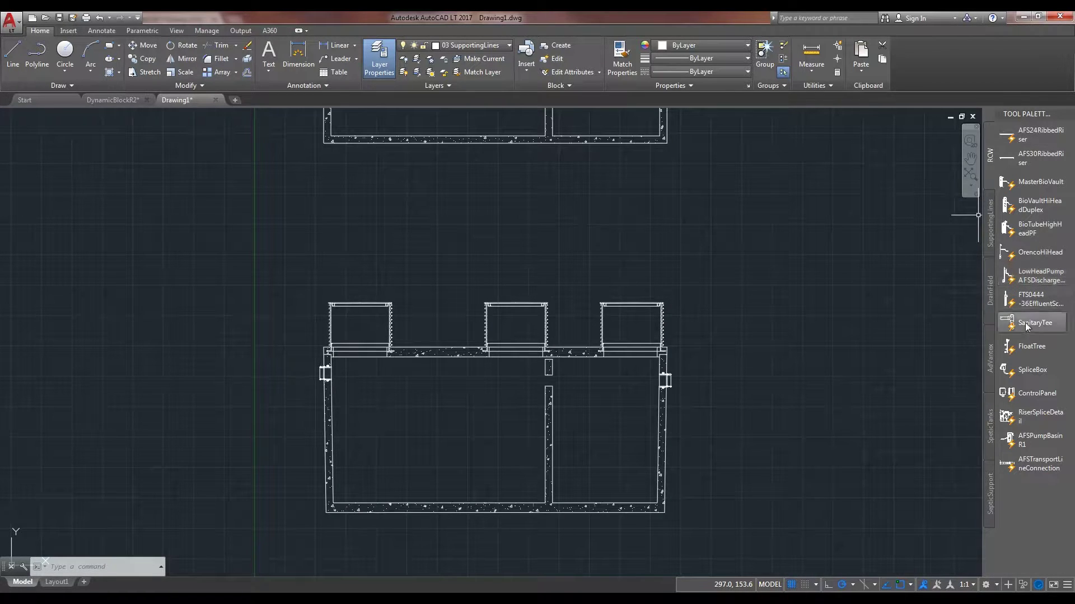
# Insert the SanitaryTee block at the inlet pipe on the tank's left wall.
pyautogui.click(1025, 324)
pyautogui.scroll(5, 362, 392)
pyautogui.scroll(3, 403, 370)
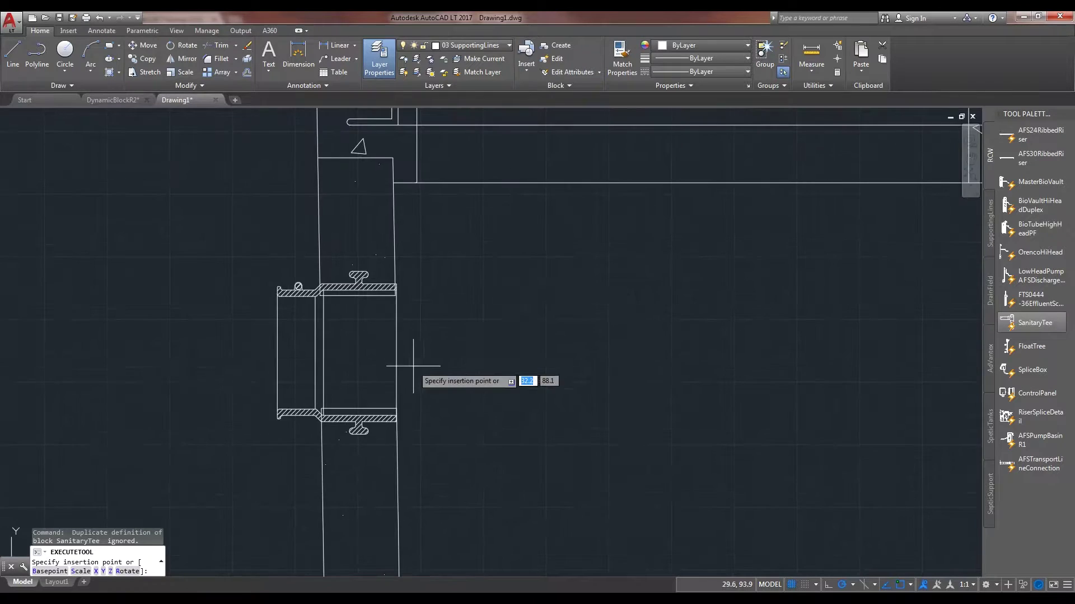
pyautogui.scroll(2, 395, 311)
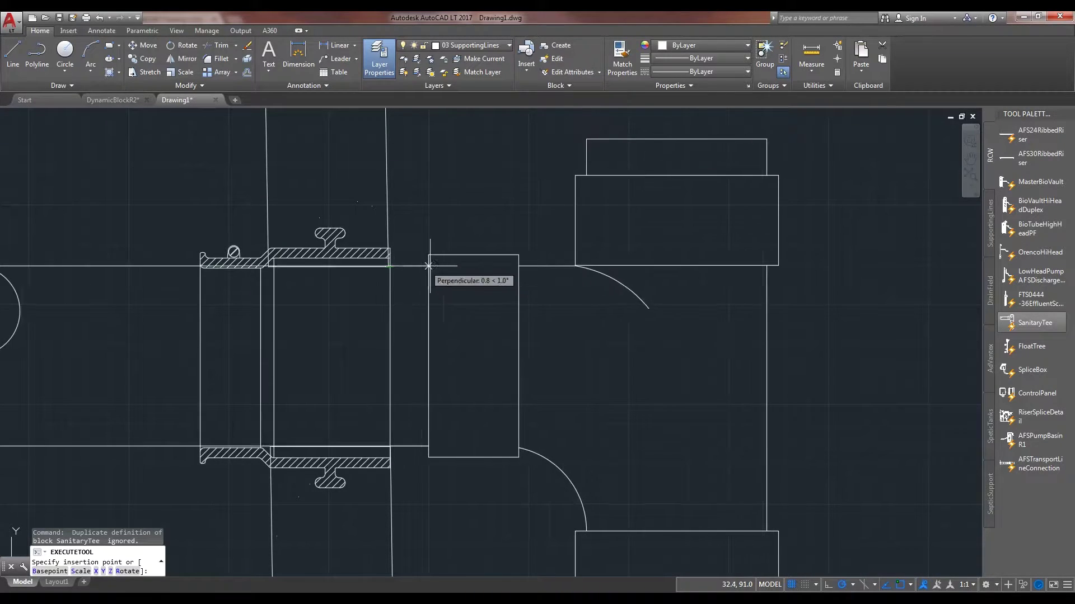
pyautogui.write('1.38')
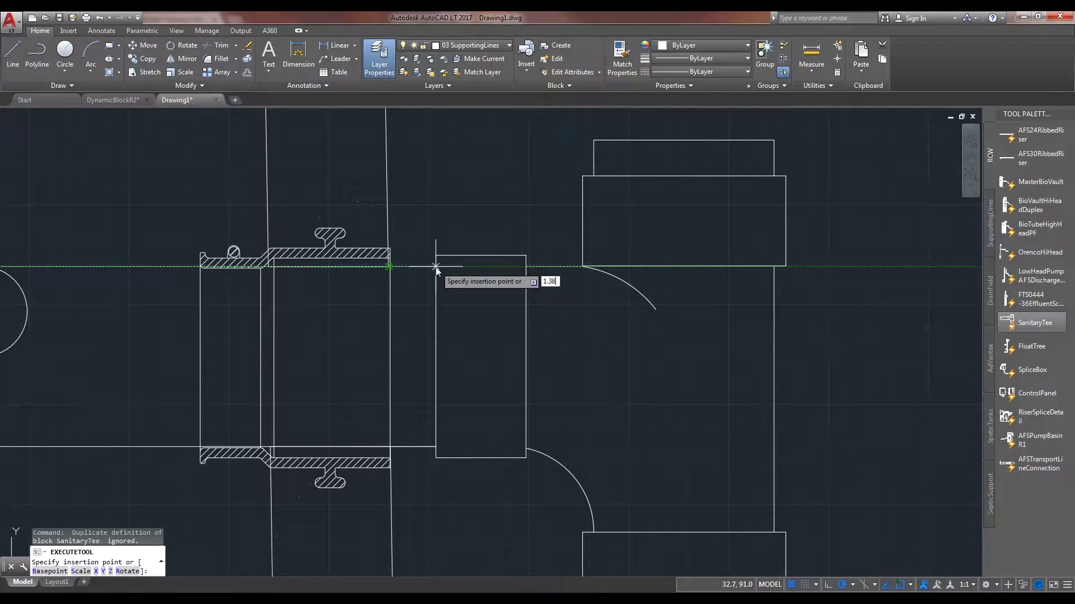
pyautogui.press('Return')
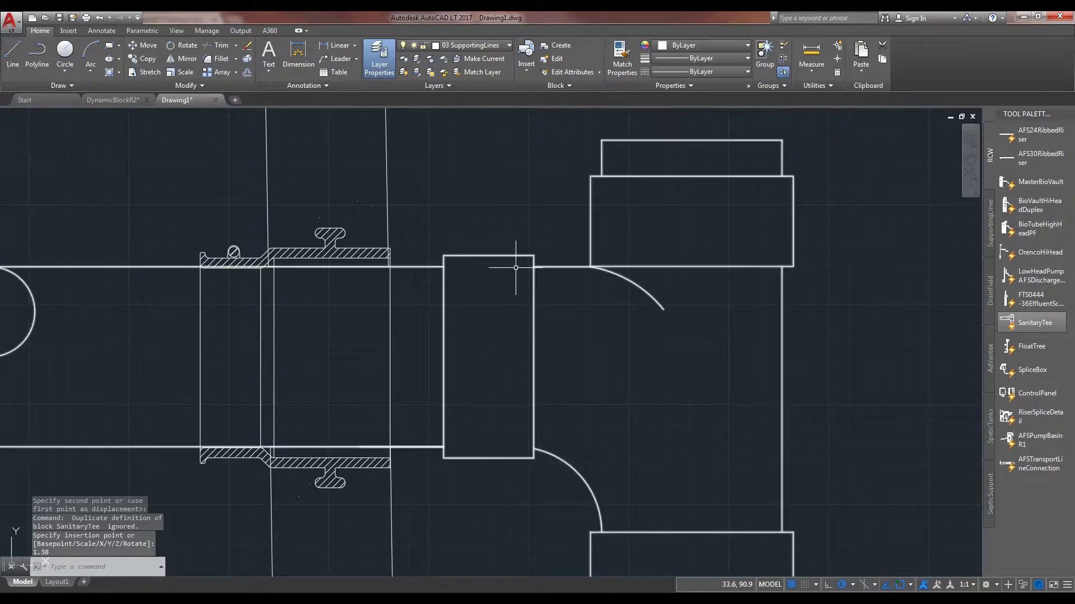
pyautogui.scroll(-5, 534, 296)
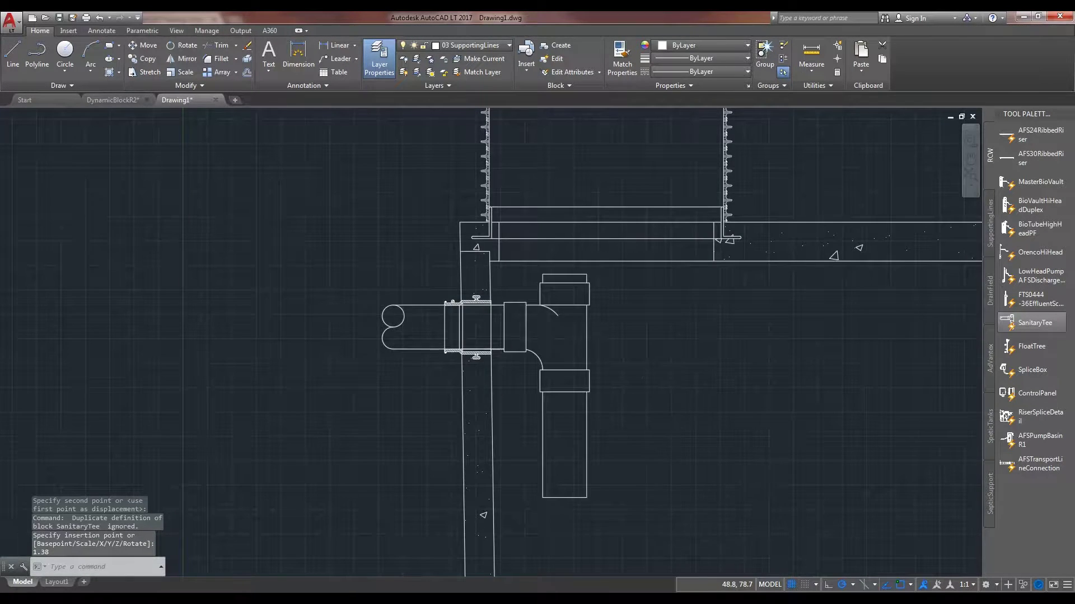
pyautogui.scroll(-2, 653, 466)
pyautogui.moveTo(630, 378); pyautogui.dragTo(605, 361)
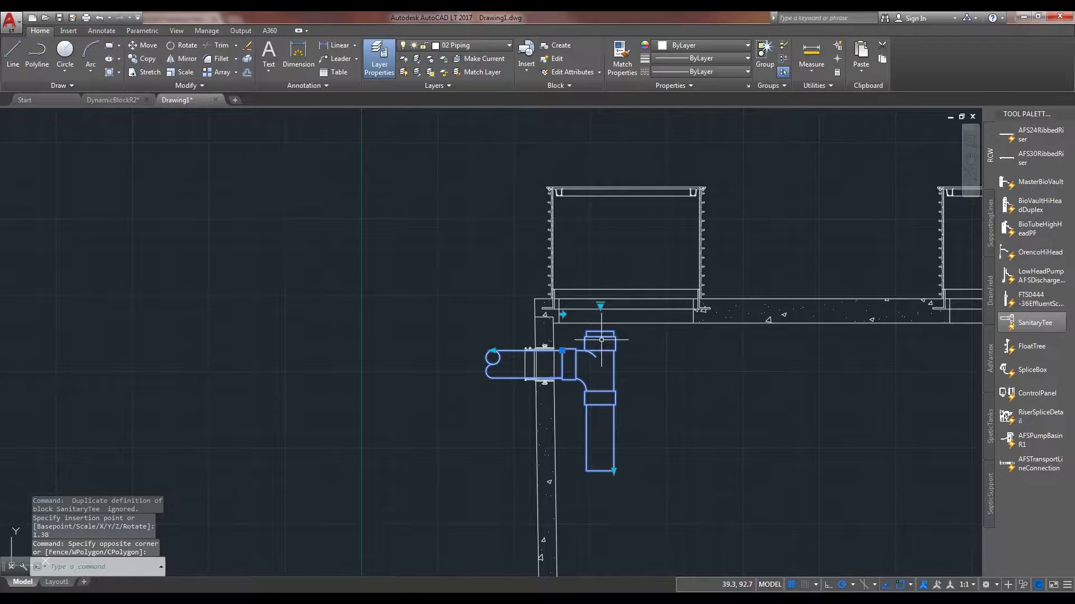
pyautogui.scroll(2, 595, 334)
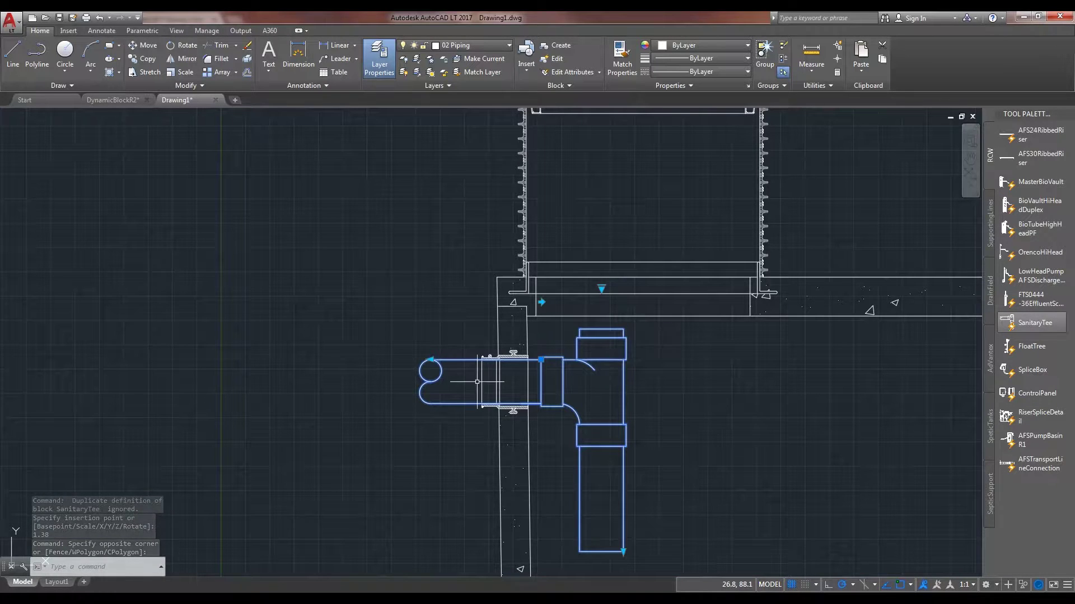
pyautogui.click(430, 361)
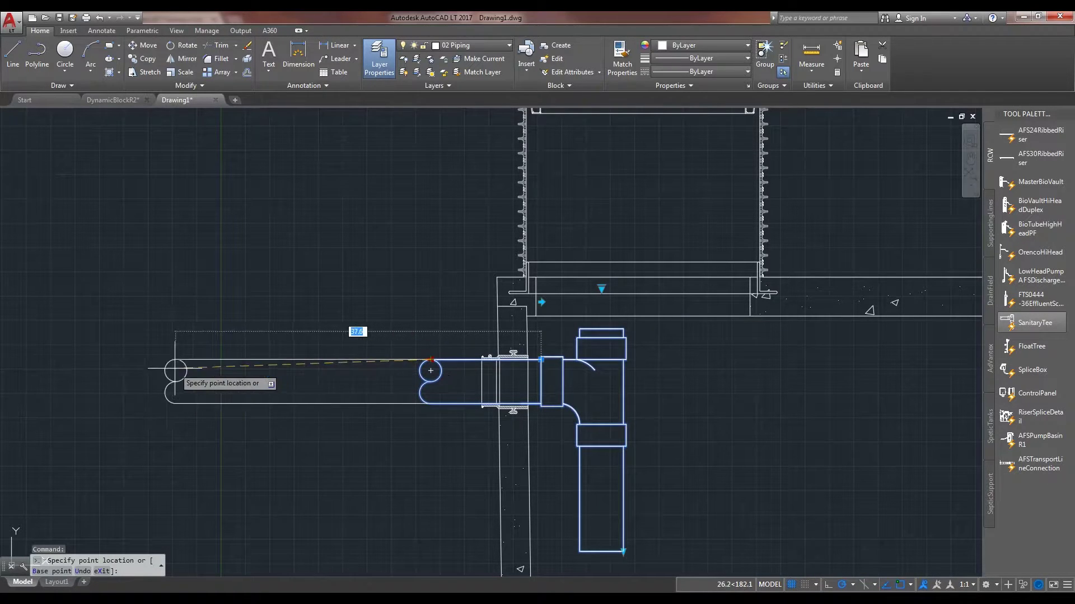
pyautogui.press('Escape')
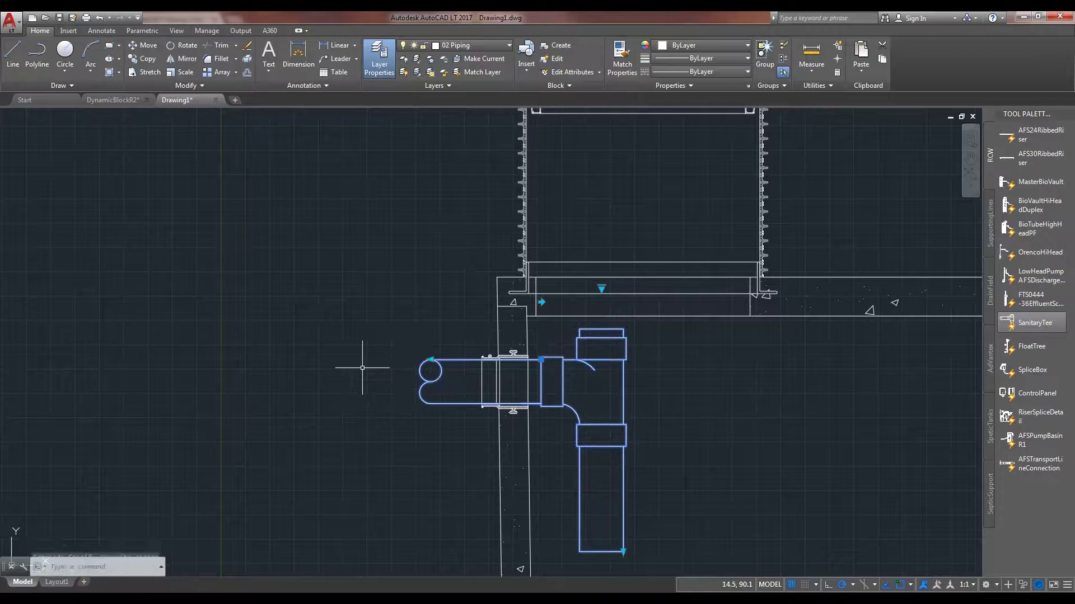
# Stretch the tee's downward pipe end 20 units deeper into the tank.
pyautogui.moveTo(714, 505); pyautogui.dragTo(713, 349, button='middle')
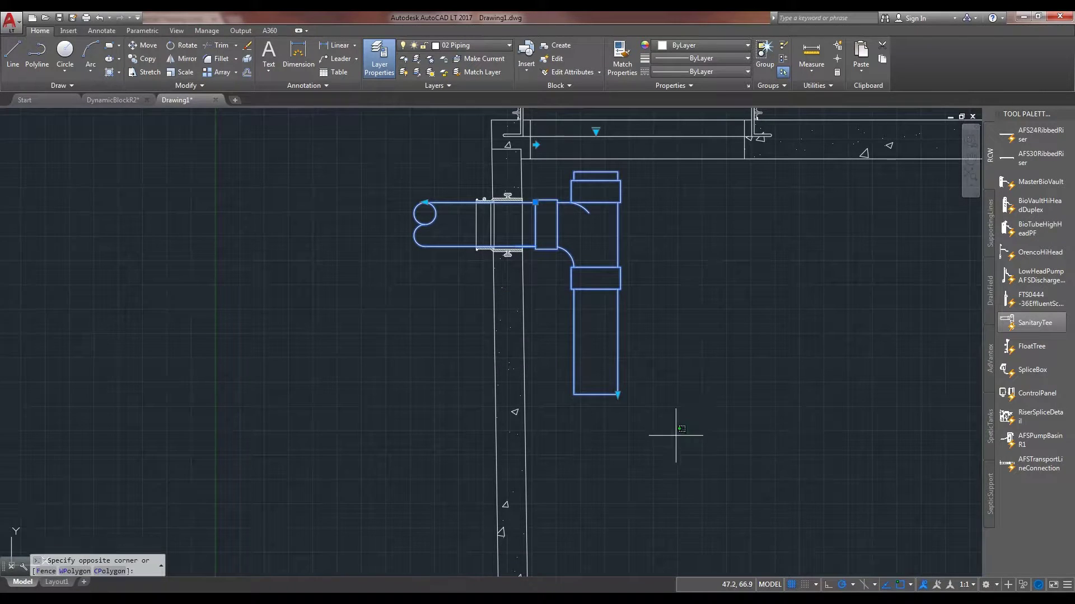
pyautogui.click(617, 393)
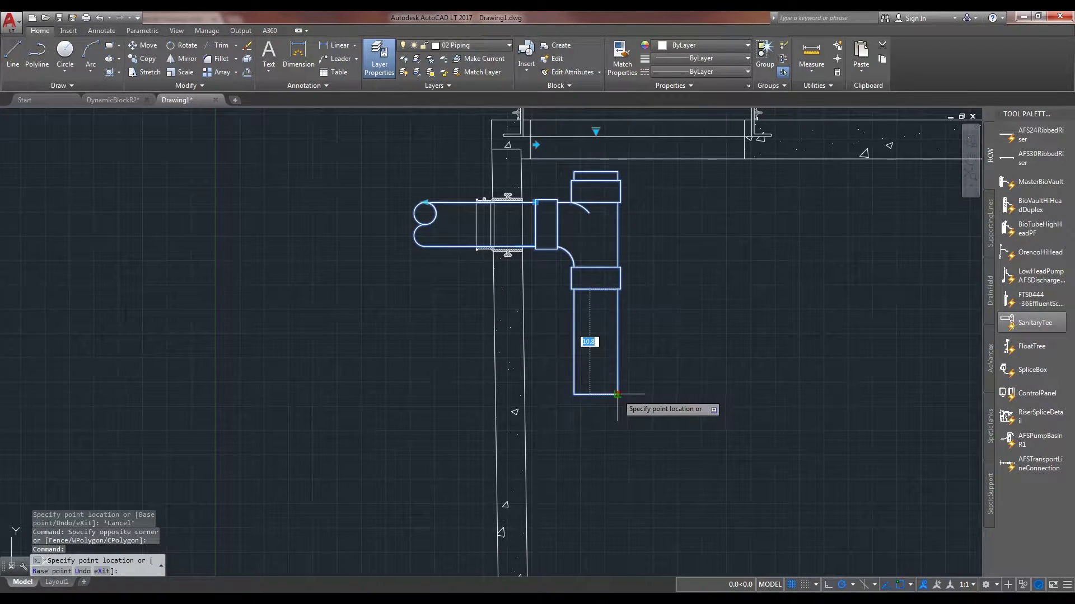
pyautogui.scroll(-2, 619, 395)
pyautogui.write('2')
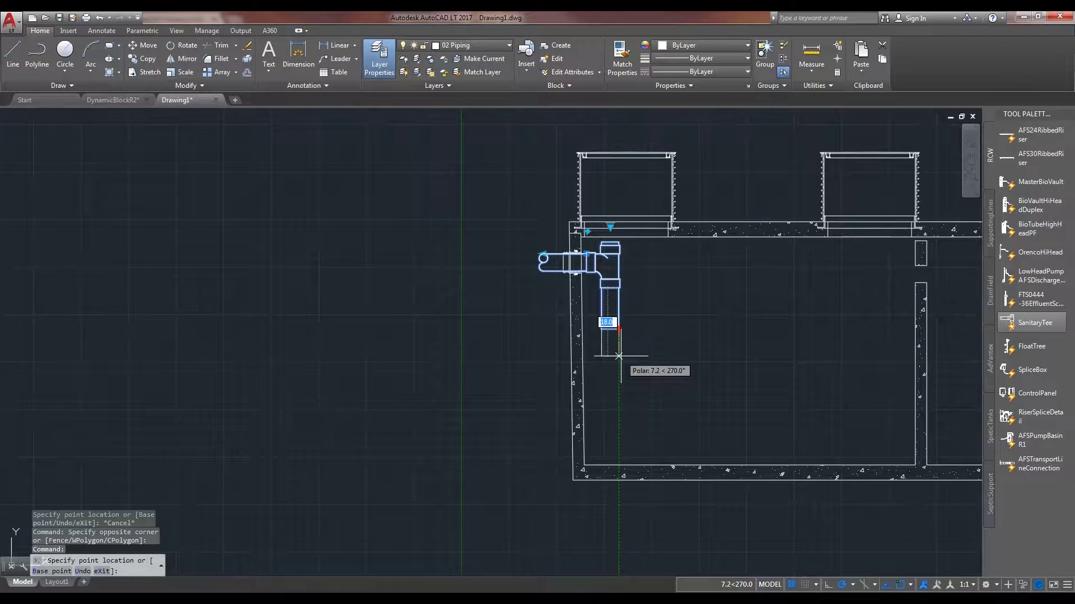
pyautogui.write('0')
pyautogui.press('Return')
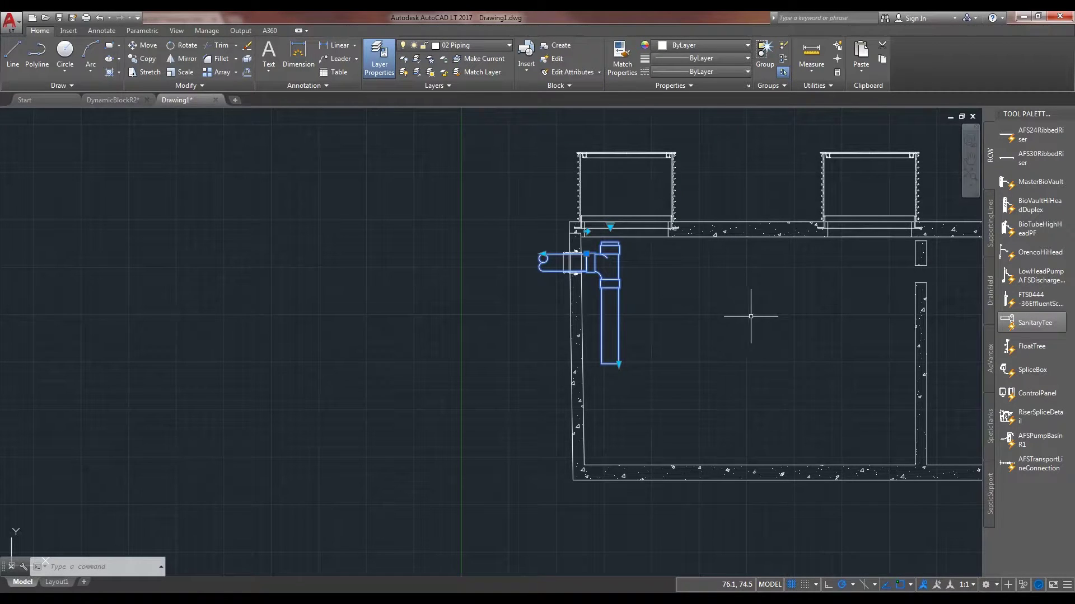
pyautogui.moveTo(756, 300); pyautogui.dragTo(507, 314, button='middle')
pyautogui.press('Escape')
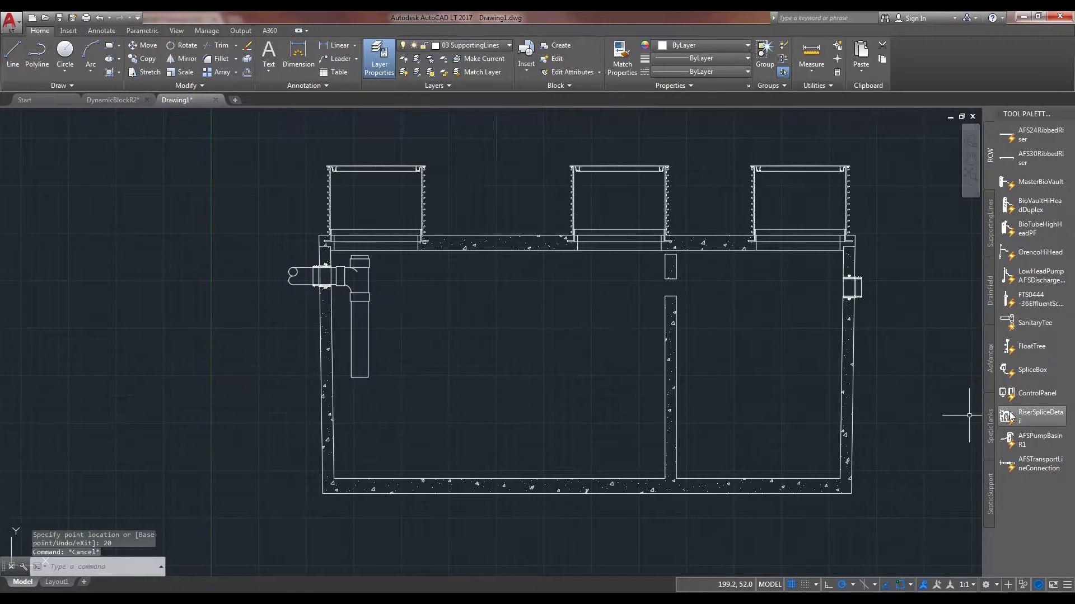
# Insert the FTS0444 effluent screen and move it beside the centre baffle.
pyautogui.click(1044, 304)
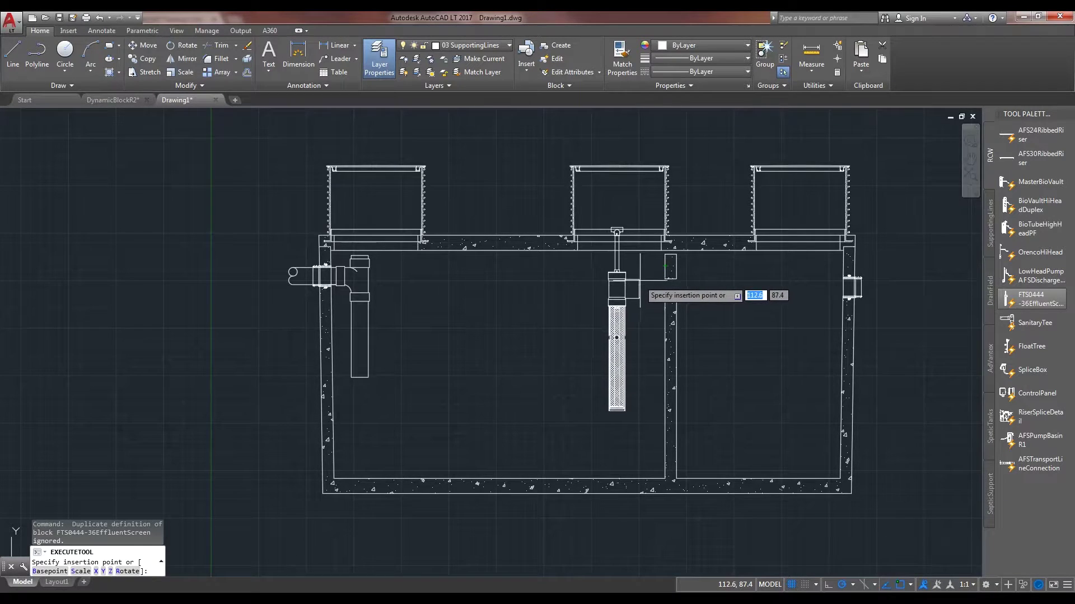
pyautogui.scroll(4, 668, 273)
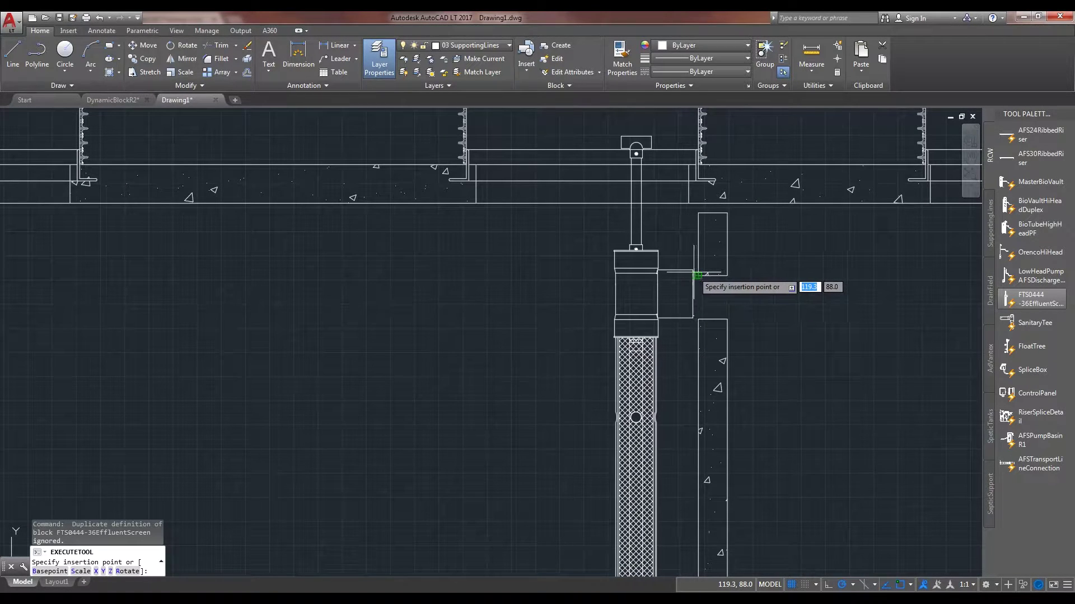
pyautogui.click(592, 282)
pyautogui.click(554, 286)
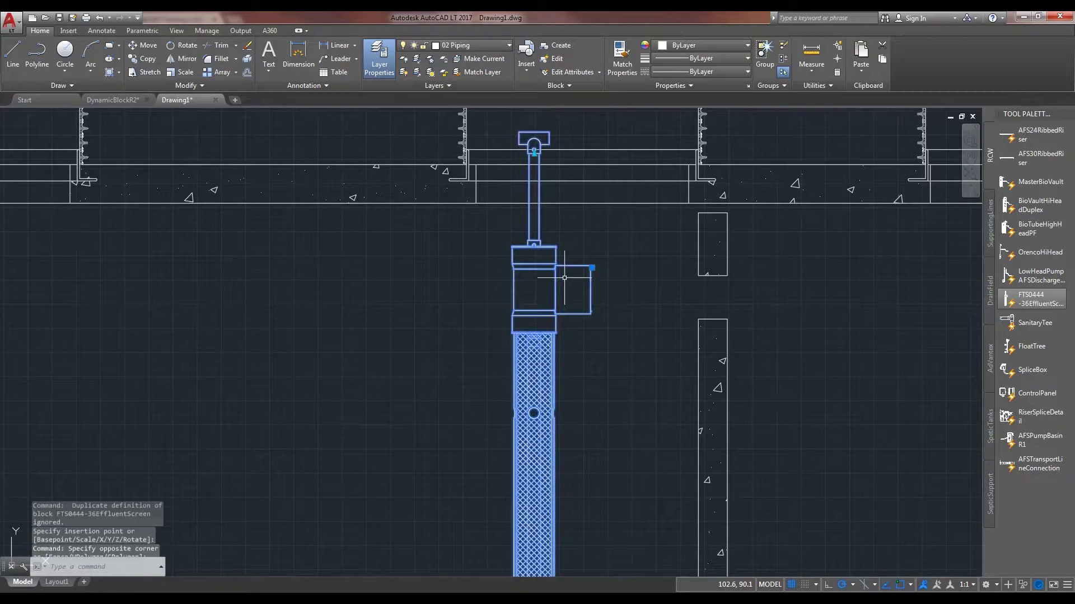
pyautogui.scroll(4, 605, 269)
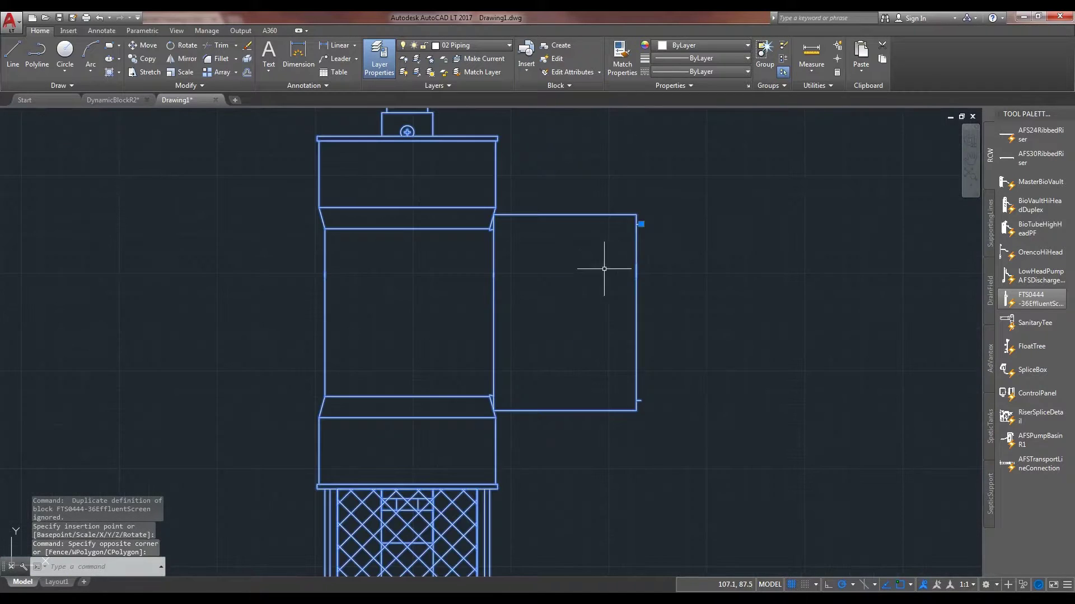
pyautogui.click(640, 223)
pyautogui.scroll(-5, 640, 222)
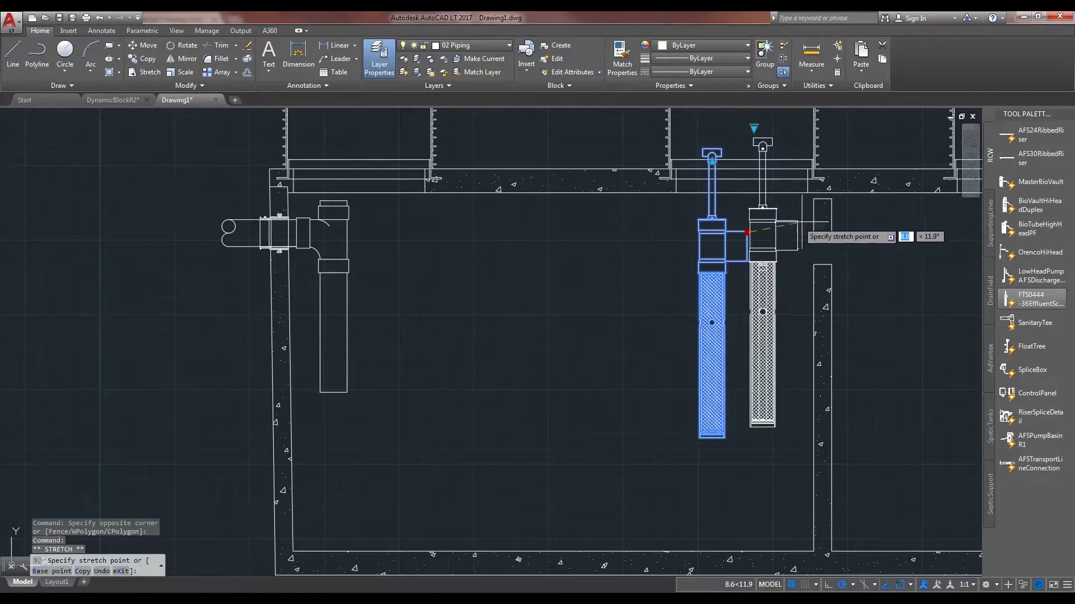
pyautogui.click(819, 237)
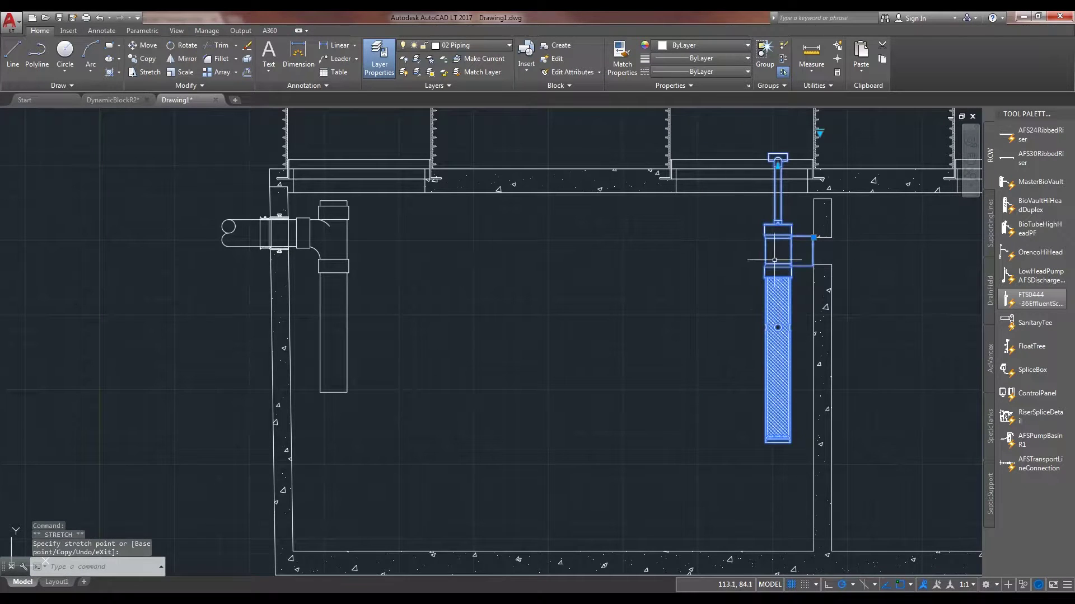
pyautogui.press('Escape')
pyautogui.scroll(-4, 680, 278)
pyautogui.scroll(6, 731, 269)
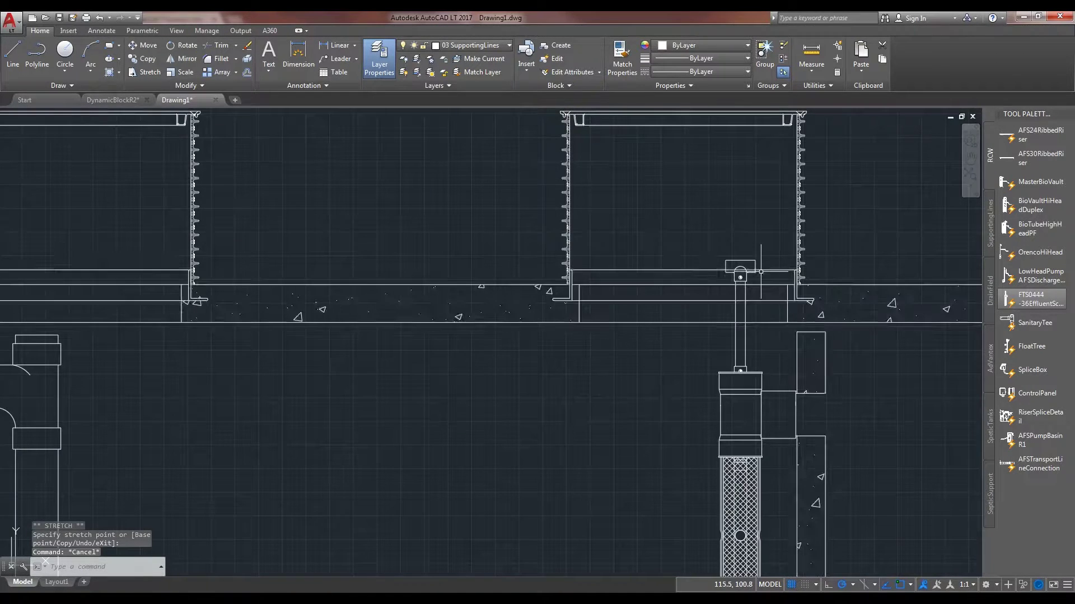
# Stretch the effluent screen's hanger up toward the middle riser.
pyautogui.click(750, 336)
pyautogui.click(740, 278)
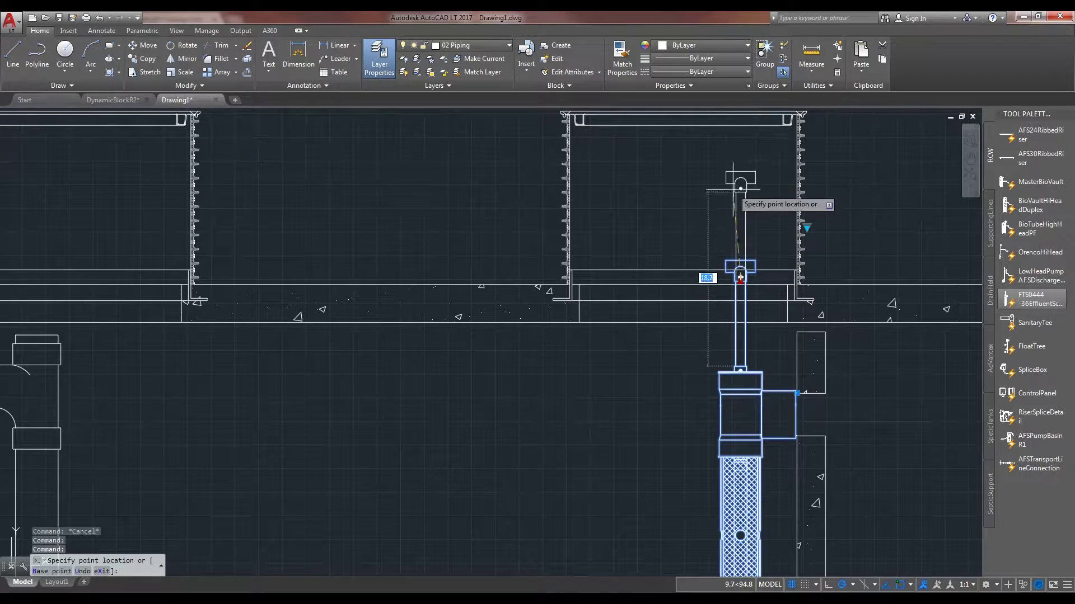
pyautogui.click(740, 183)
pyautogui.scroll(-3, 740, 252)
pyautogui.moveTo(756, 336); pyautogui.dragTo(655, 320, button='middle')
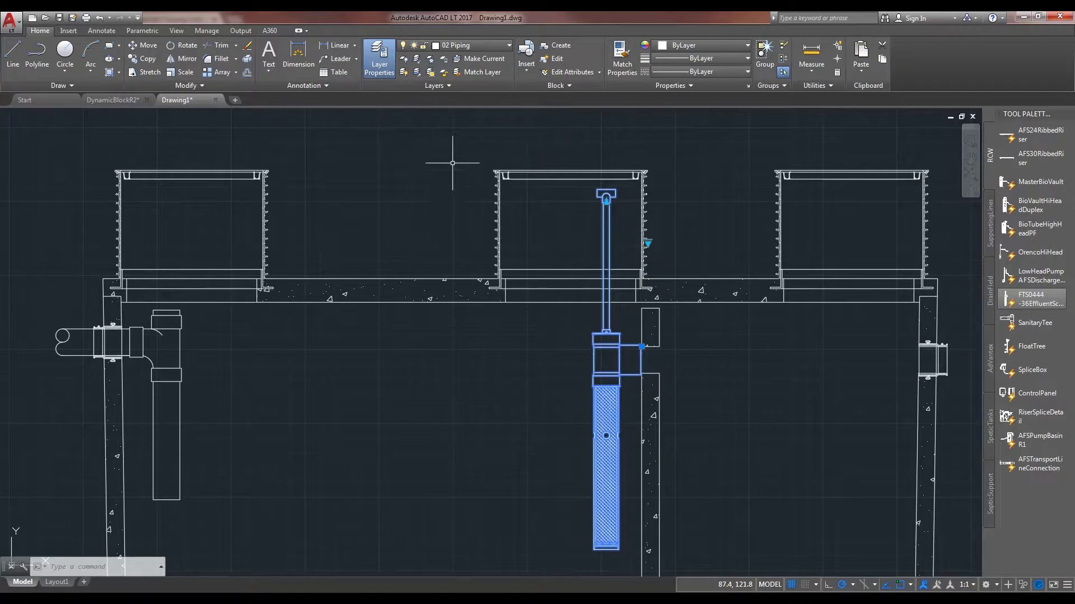
pyautogui.scroll(-2, 521, 352)
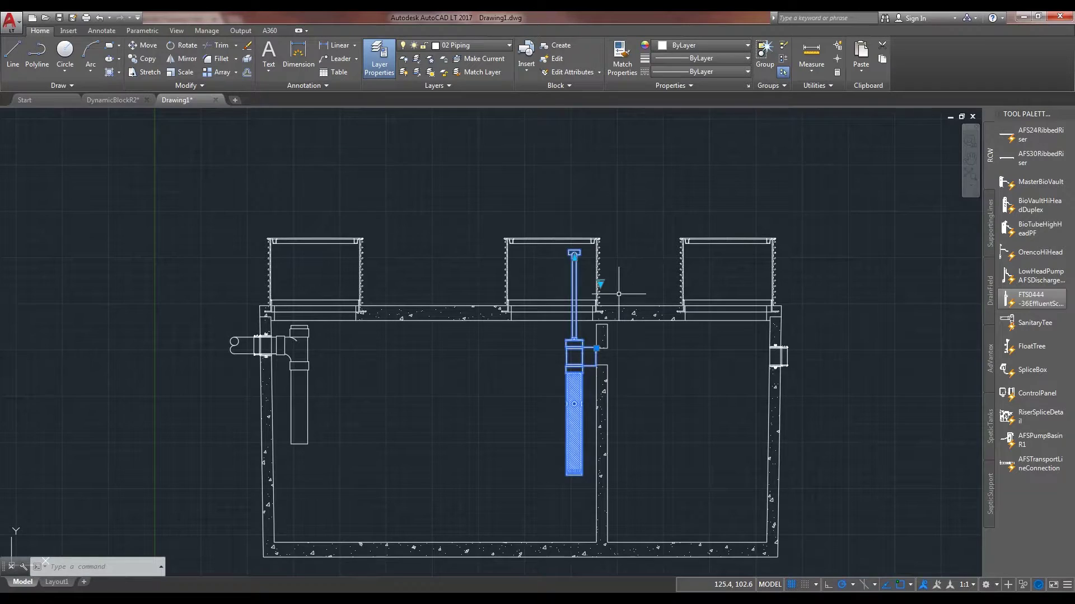
pyautogui.press('Escape')
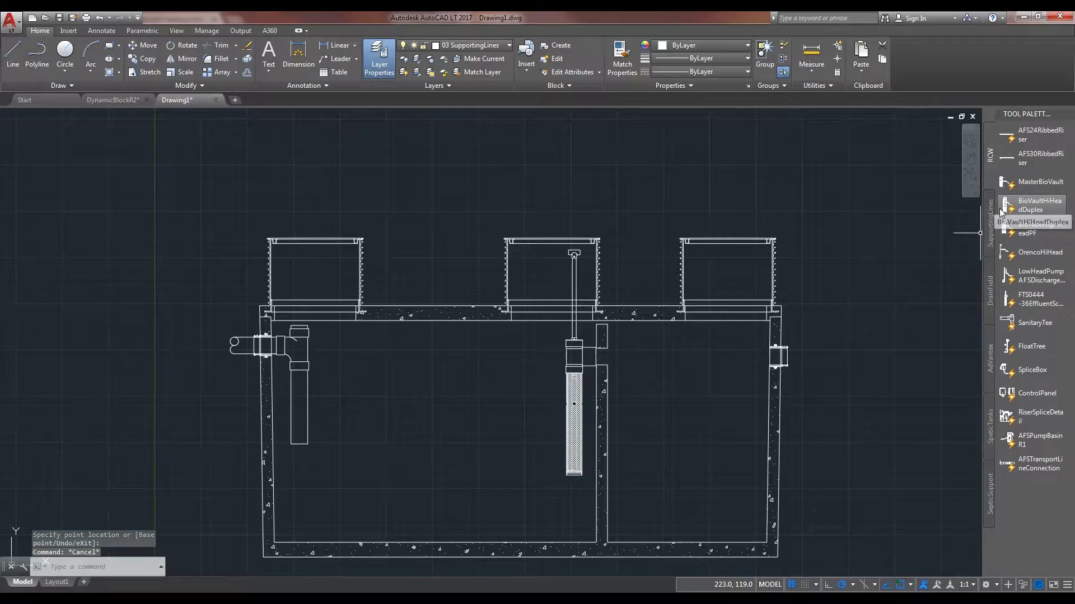
# Make 02 Piping the current layer and place a PVCPipe block at the screen's outlet.
pyautogui.click(990, 221)
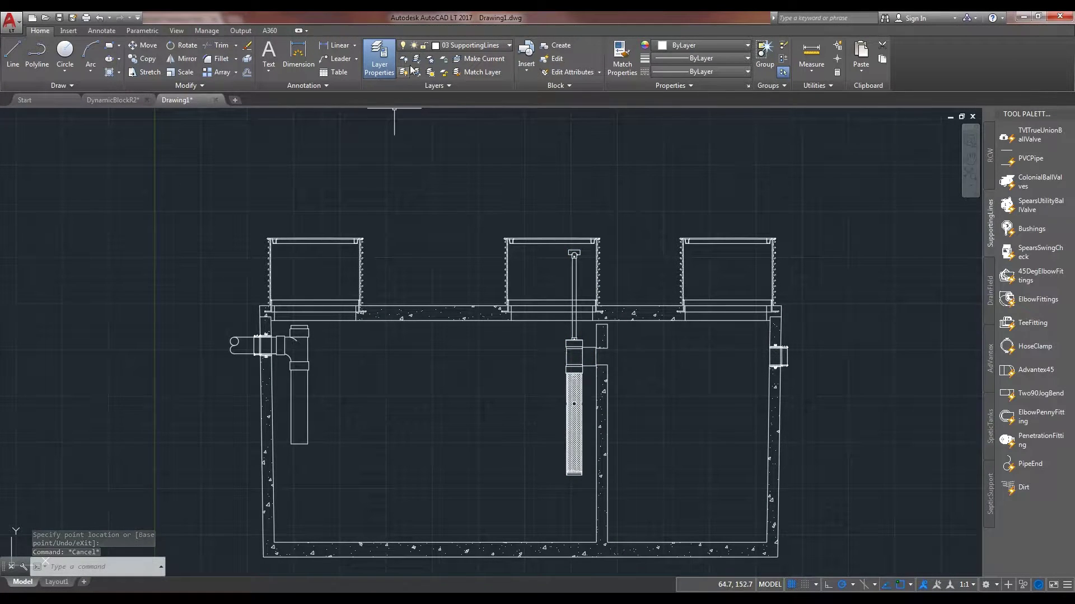
pyautogui.click(470, 45)
pyautogui.click(455, 86)
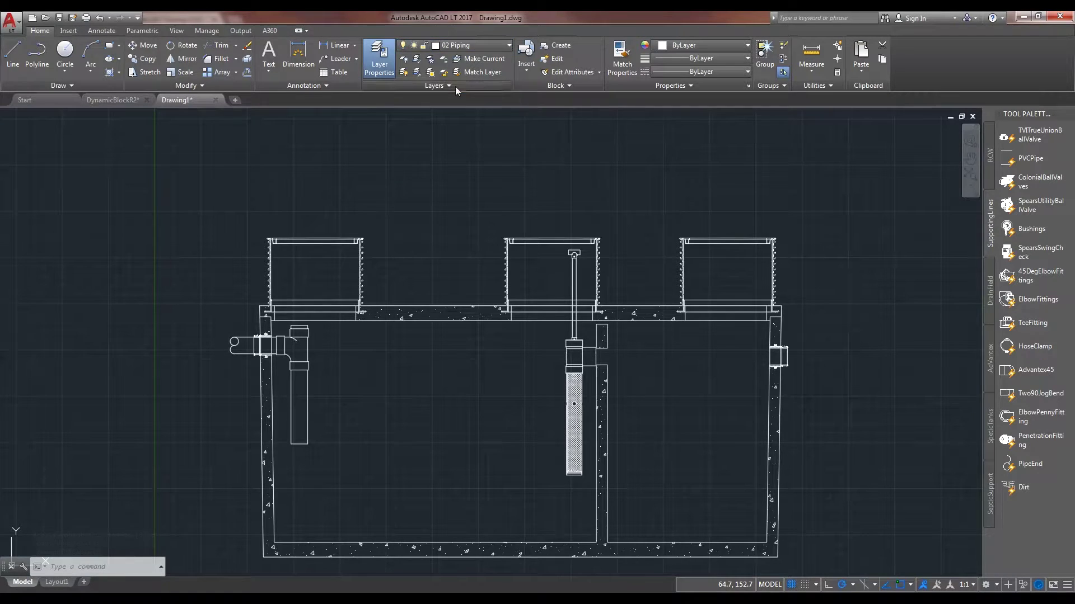
pyautogui.press('Escape')
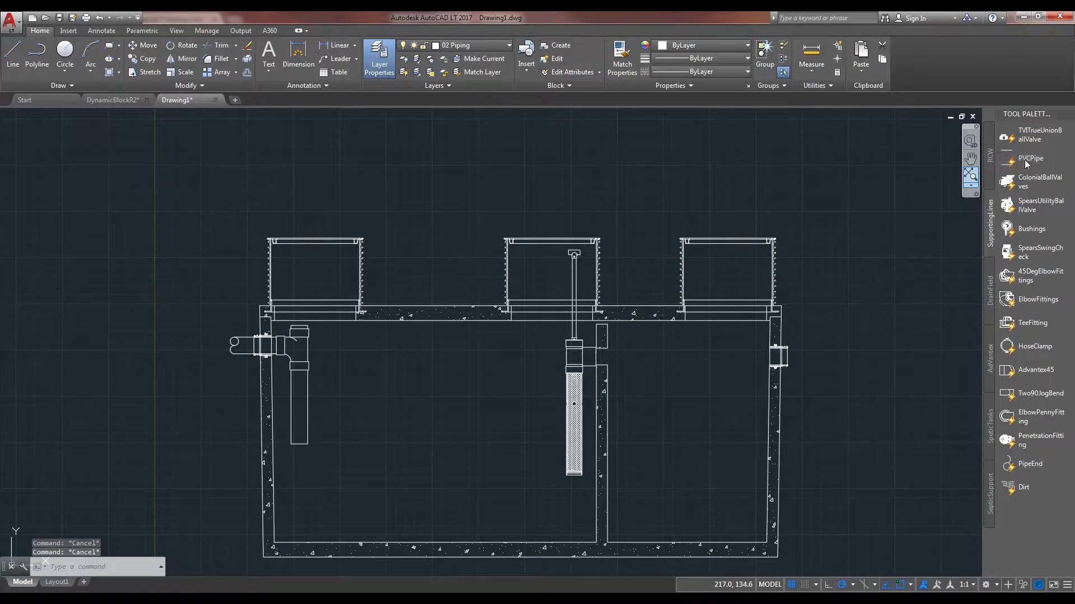
pyautogui.click(1025, 160)
pyautogui.scroll(4, 639, 336)
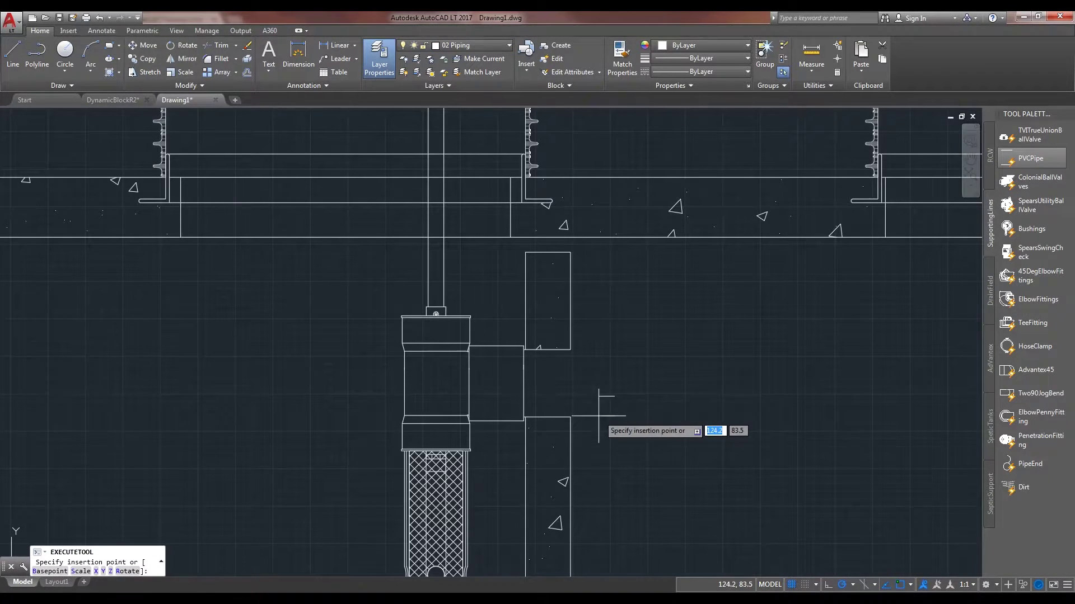
pyautogui.scroll(1, 608, 385)
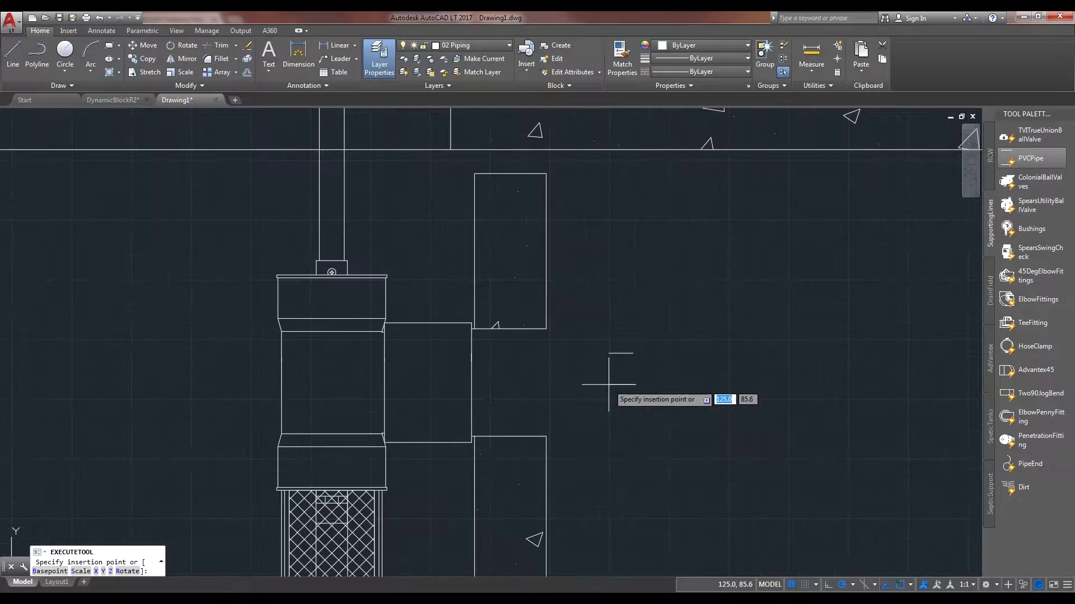
pyautogui.click(557, 438)
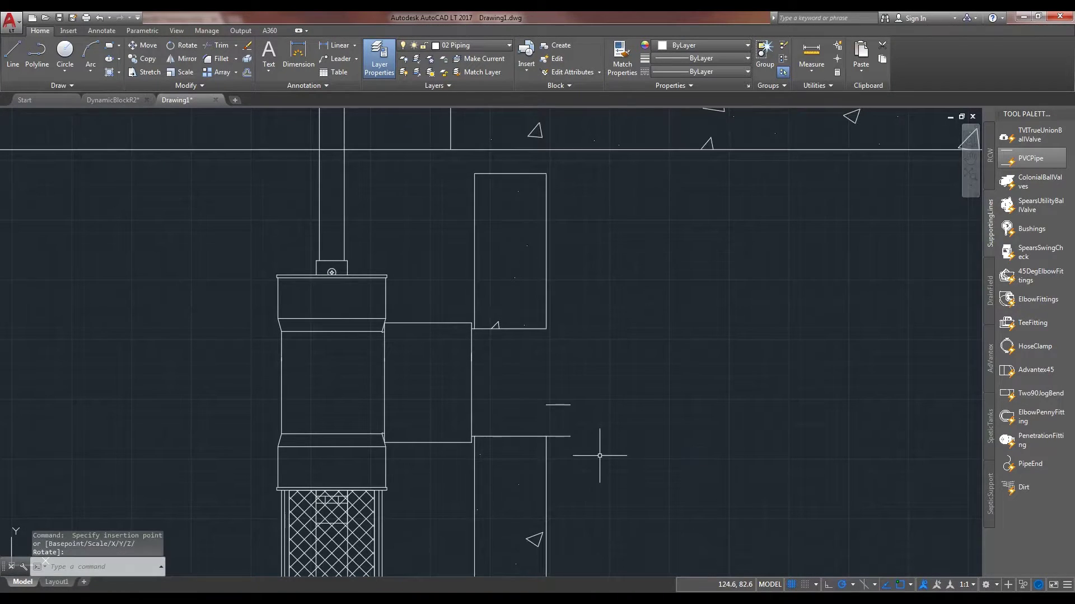
# Switch the PVC pipe block to a larger pipe size.
pyautogui.click(598, 456)
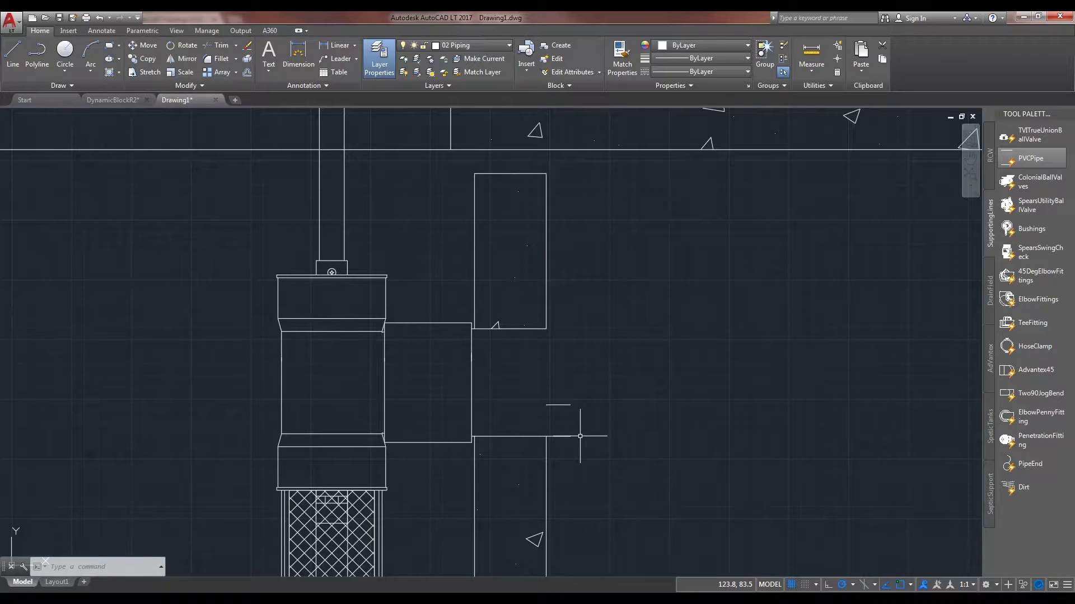
pyautogui.click(582, 445)
pyautogui.click(559, 411)
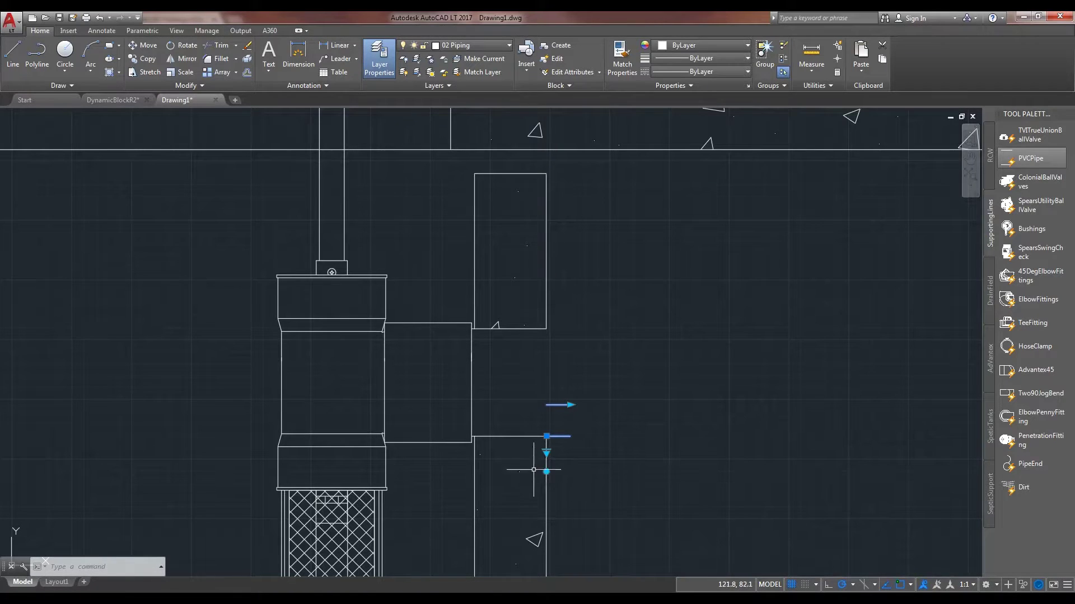
pyautogui.click(546, 453)
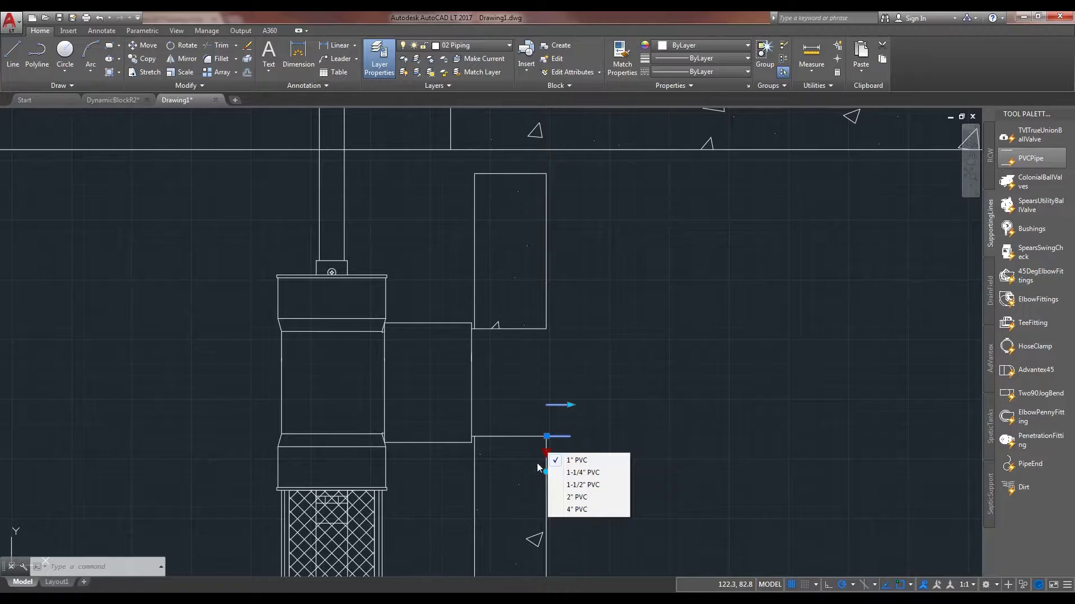
pyautogui.click(579, 509)
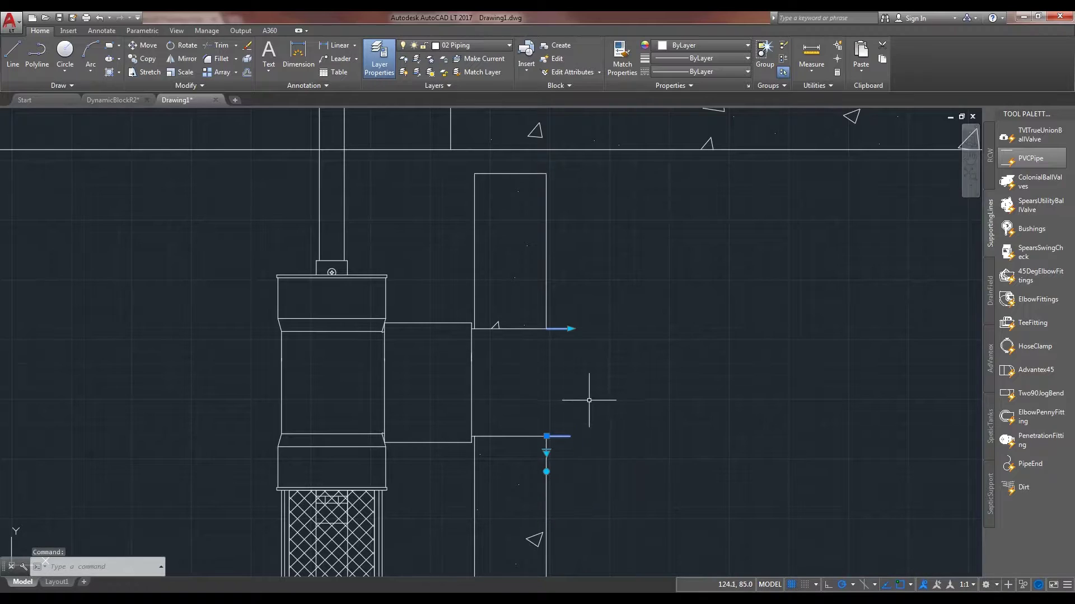
pyautogui.click(578, 336)
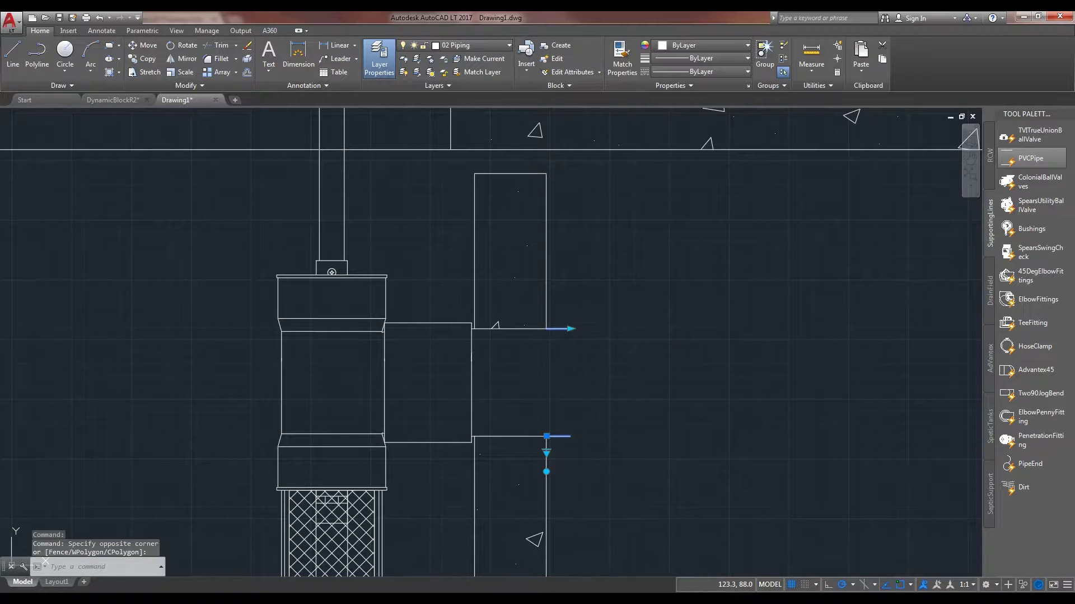
pyautogui.click(570, 328)
pyautogui.press('Escape')
pyautogui.press('Escape')
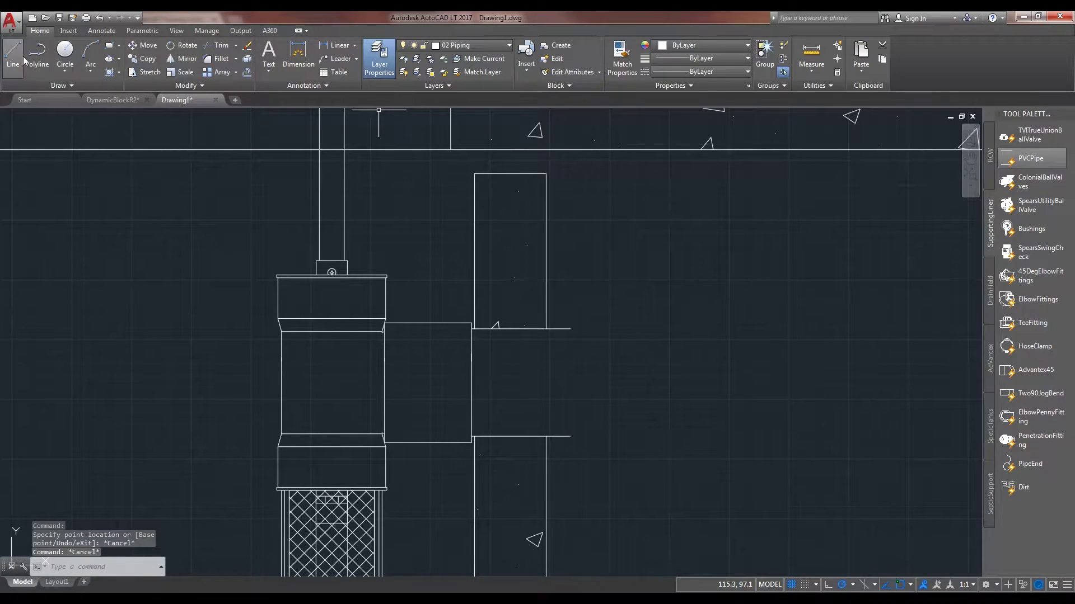
# Draw a vertical line closing the PVC pipe's open end.
pyautogui.click(13, 59)
pyautogui.click(569, 330)
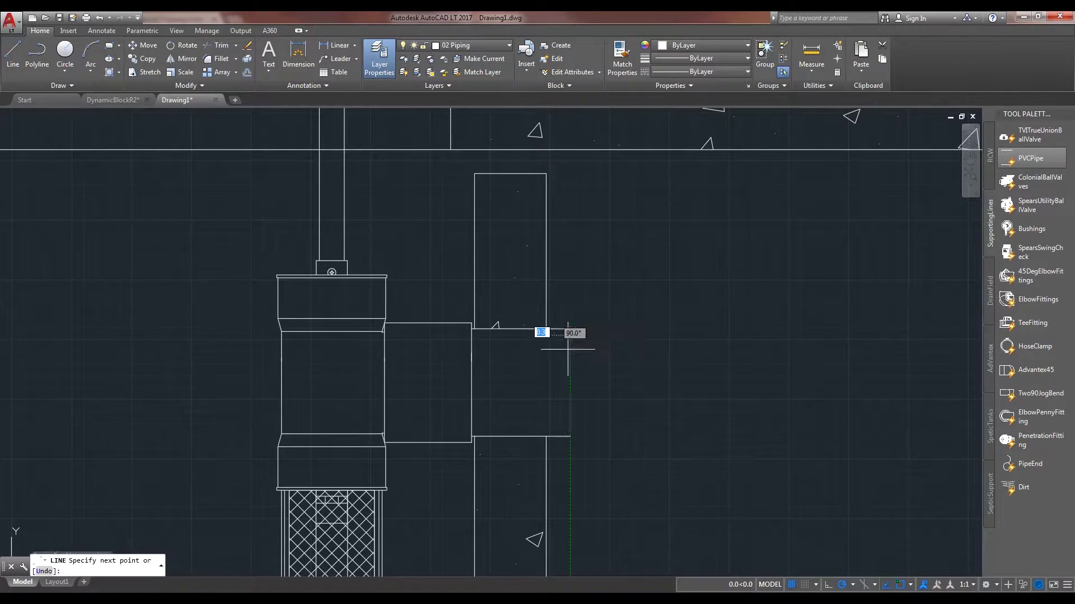
pyautogui.click(560, 436)
pyautogui.press('Escape')
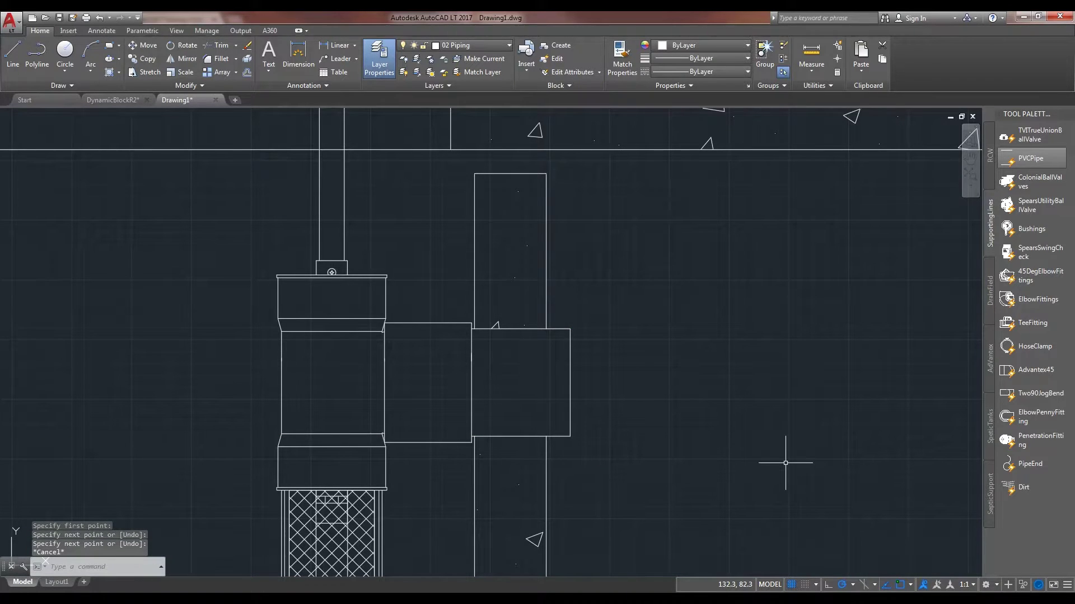
pyautogui.scroll(-2, 745, 397)
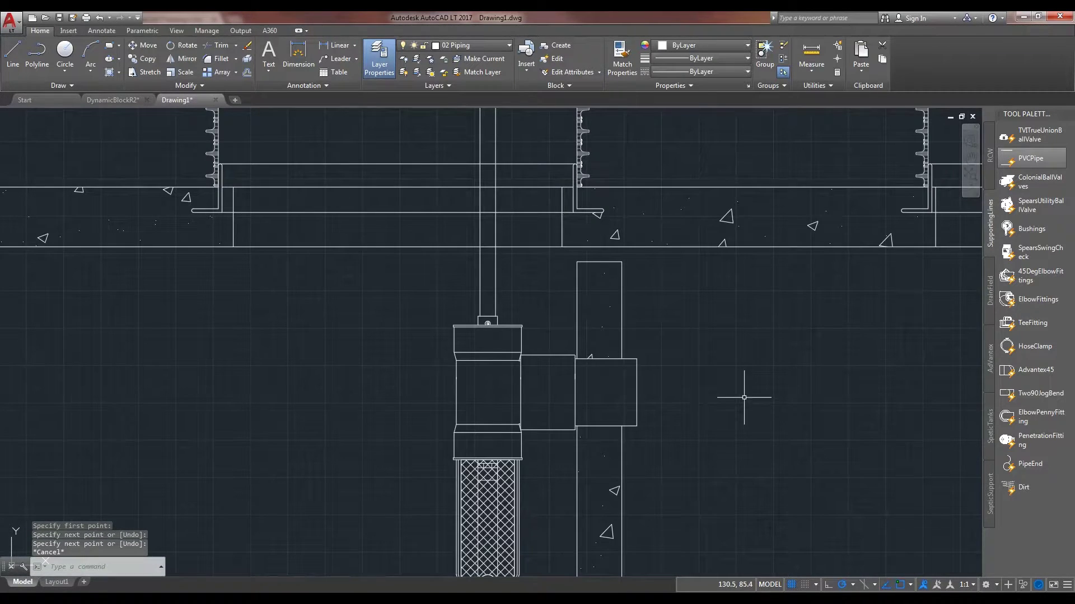
pyautogui.scroll(-3, 781, 403)
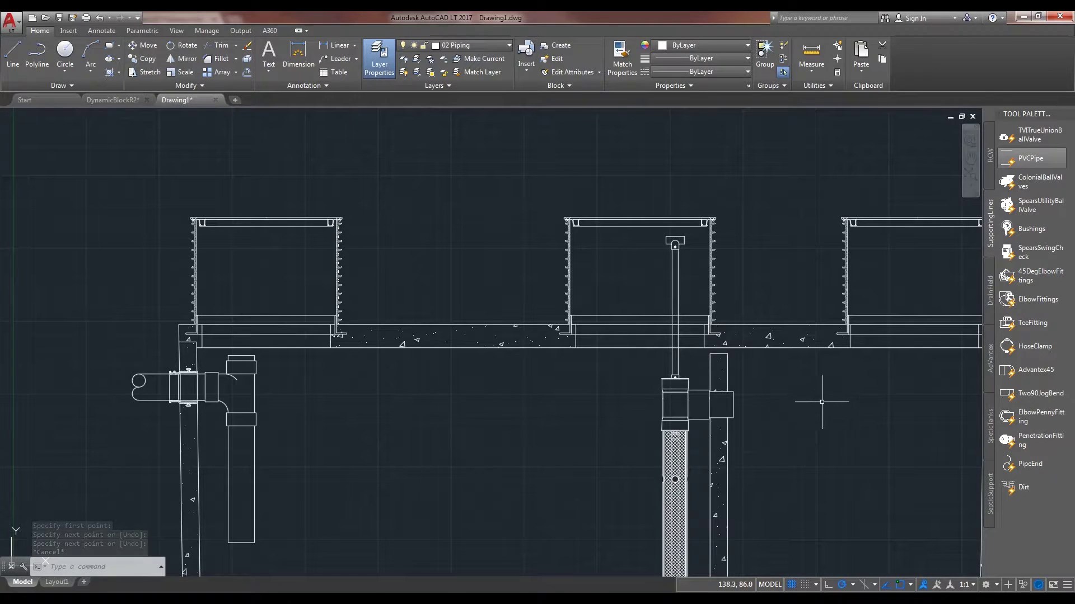
pyautogui.scroll(5, 823, 420)
pyautogui.moveTo(696, 367)
pyautogui.mouseDown(button='middle')
pyautogui.moveTo(469, 348)
pyautogui.moveTo(588, 483)
pyautogui.mouseUp(button='middle')
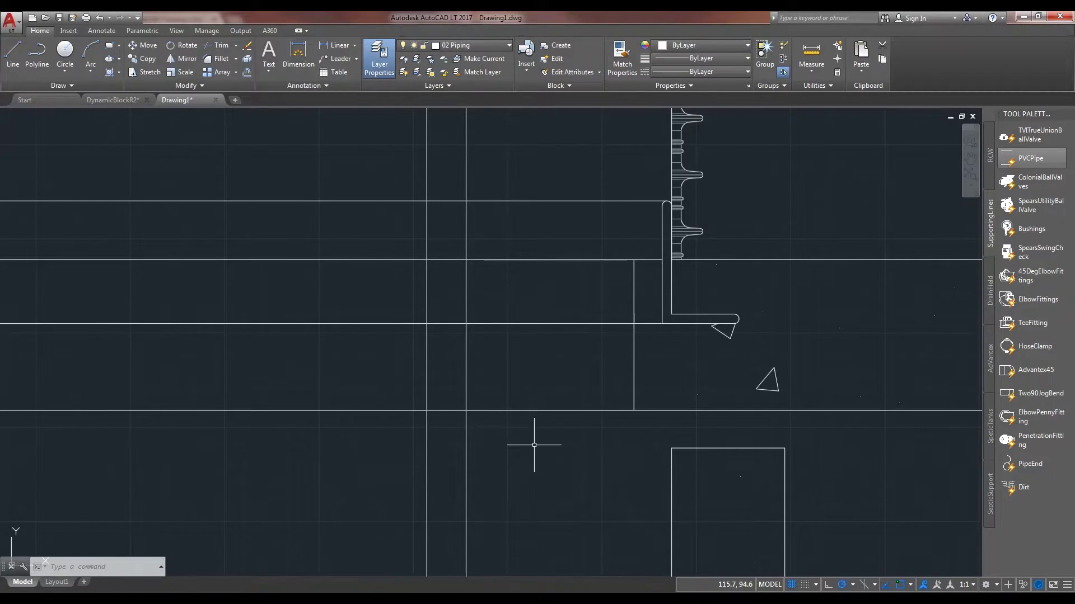
pyautogui.click(369, 344)
pyautogui.press('Escape')
pyautogui.press('Escape')
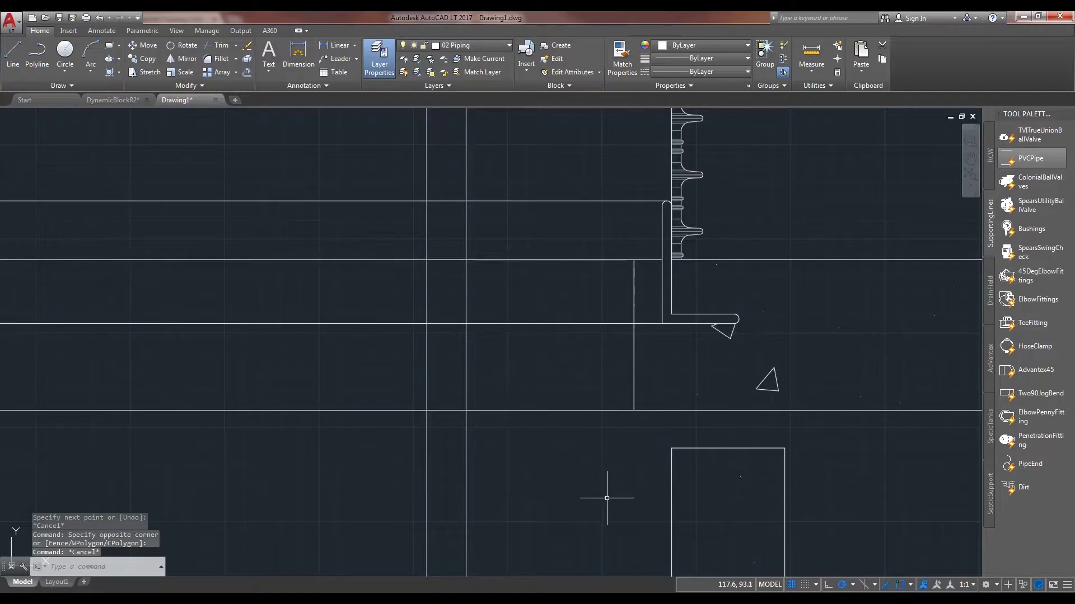
pyautogui.scroll(-3, 603, 481)
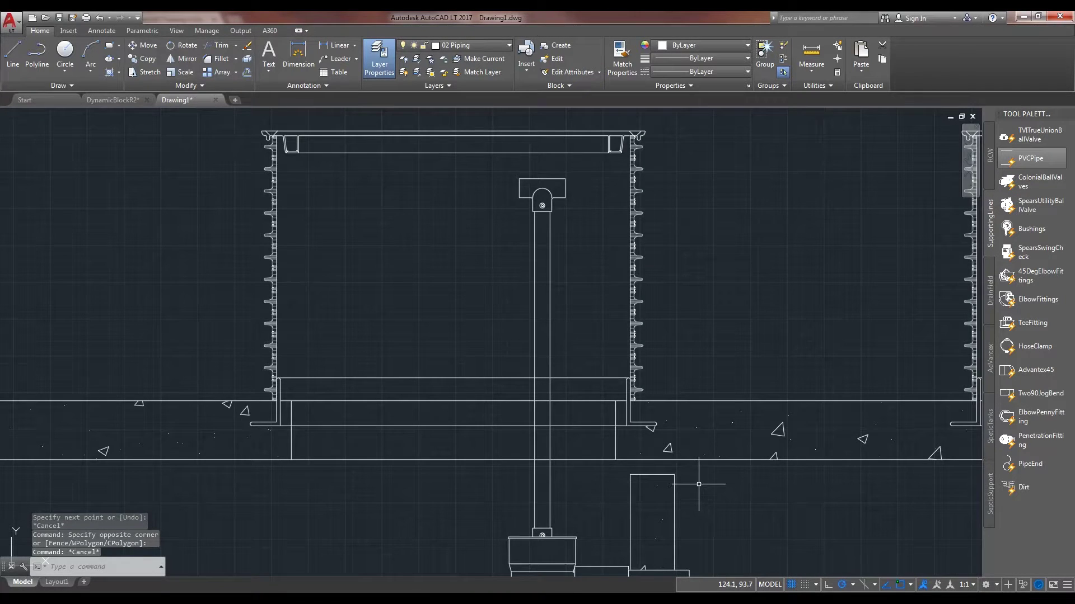
pyautogui.scroll(-3, 603, 481)
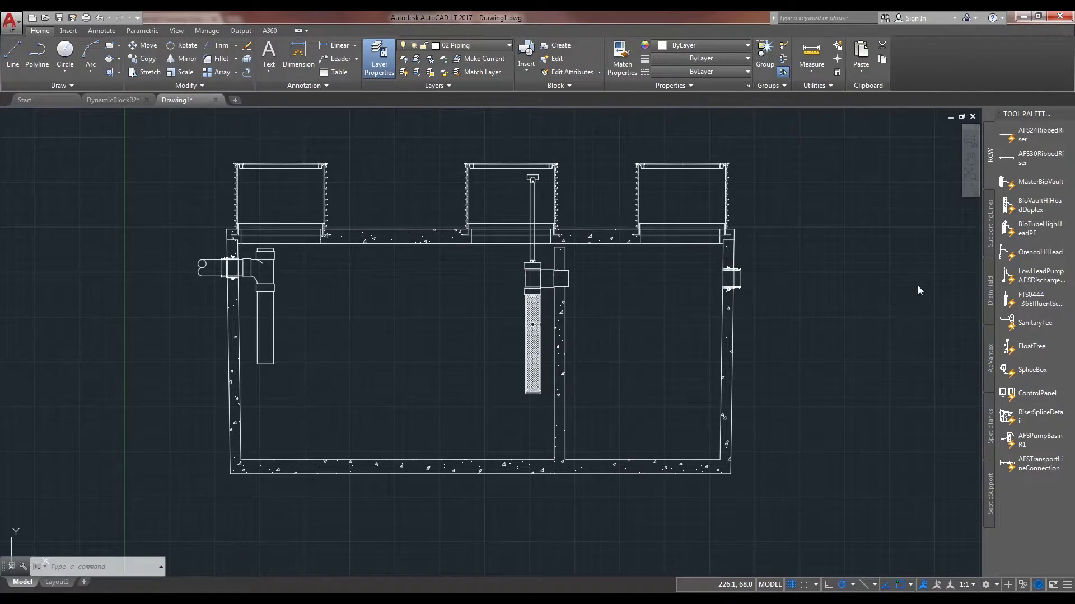
# Place the pump assembly on the chamber floor and raise its piping by 50.
pyautogui.click(1030, 326)
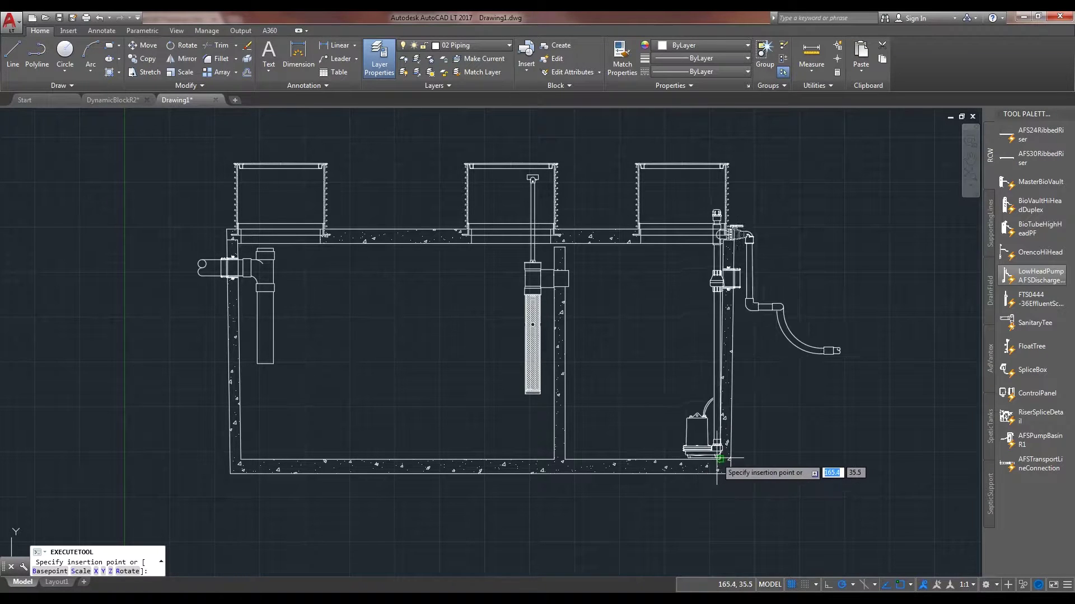
pyautogui.click(682, 471)
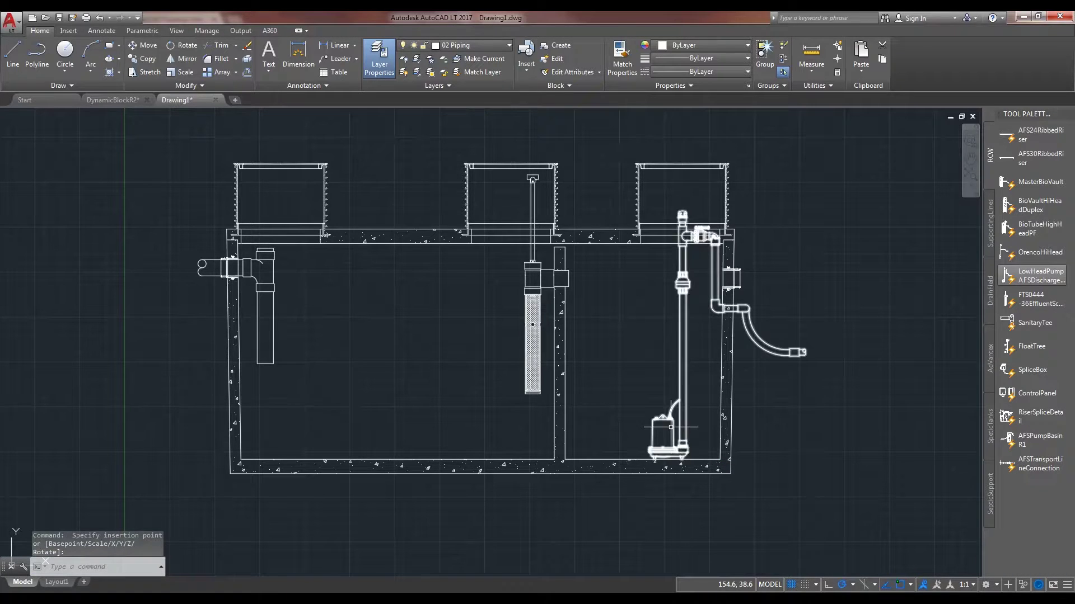
pyautogui.click(701, 317)
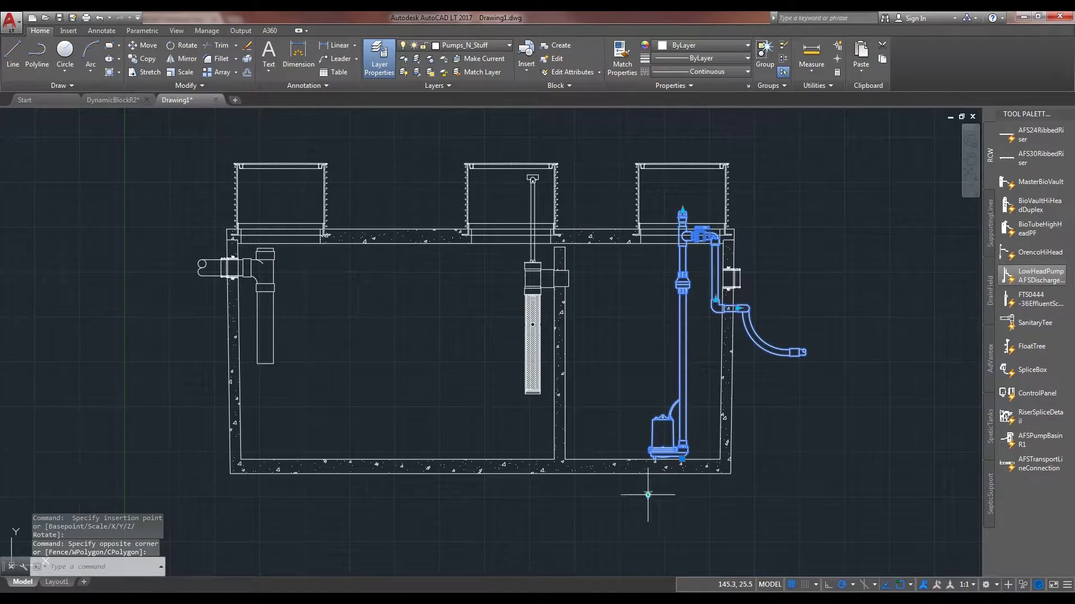
pyautogui.scroll(4, 713, 290)
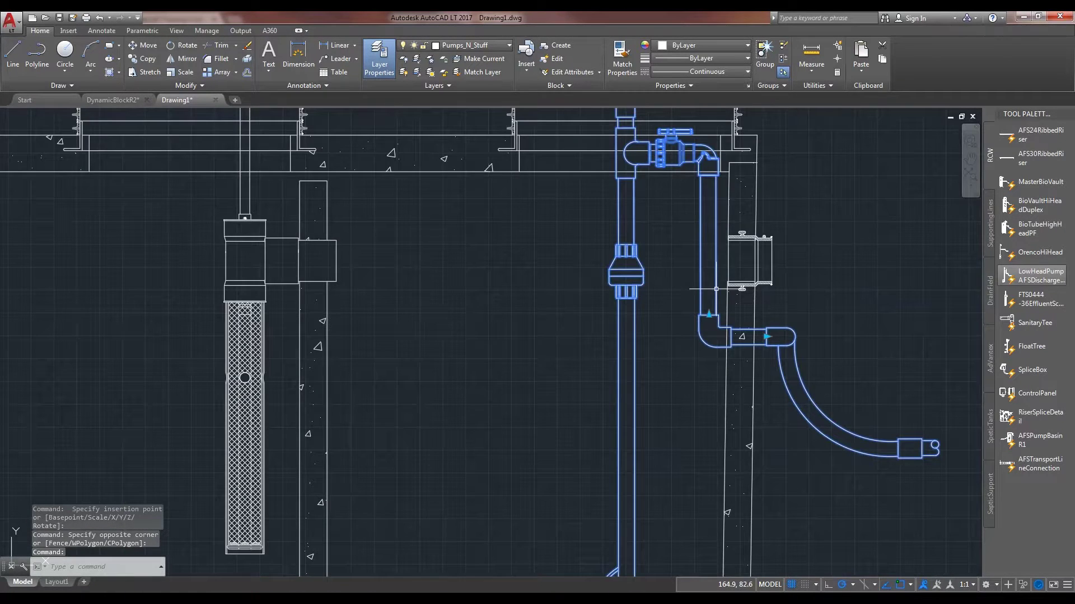
pyautogui.moveTo(715, 290); pyautogui.dragTo(713, 433, button='middle')
pyautogui.click(625, 237)
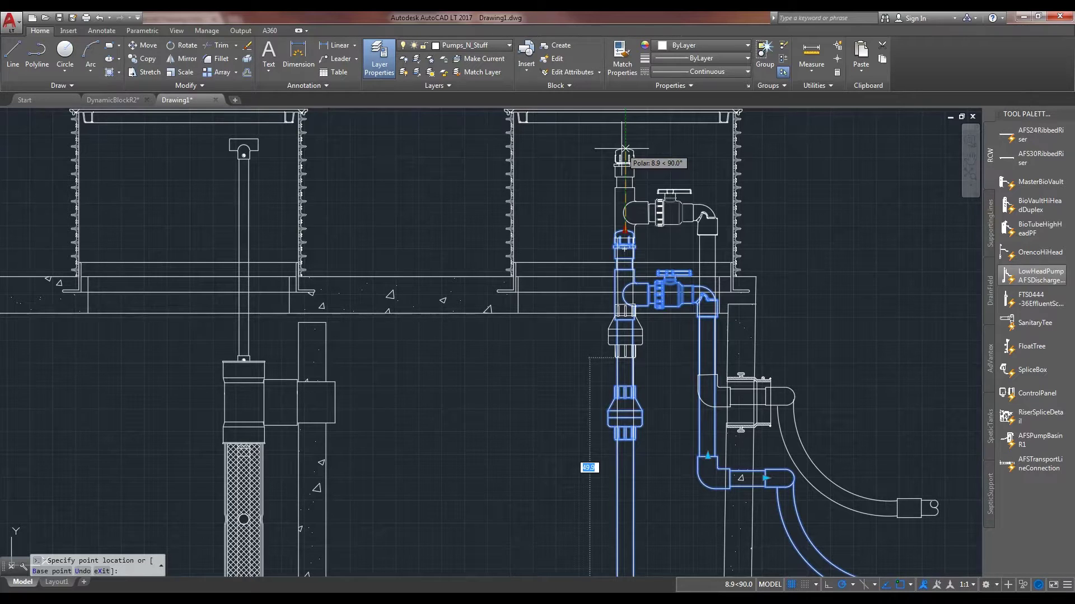
pyautogui.write('50')
pyautogui.press('Return')
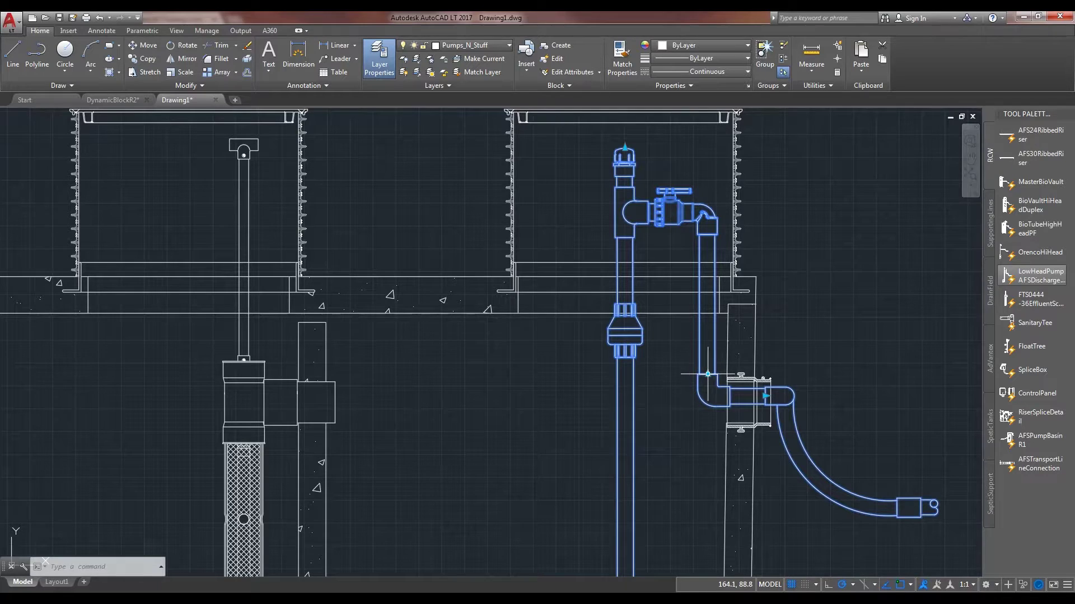
# Adjust the vertical position of the pump's discharge piping.
pyautogui.click(708, 376)
pyautogui.click(708, 395)
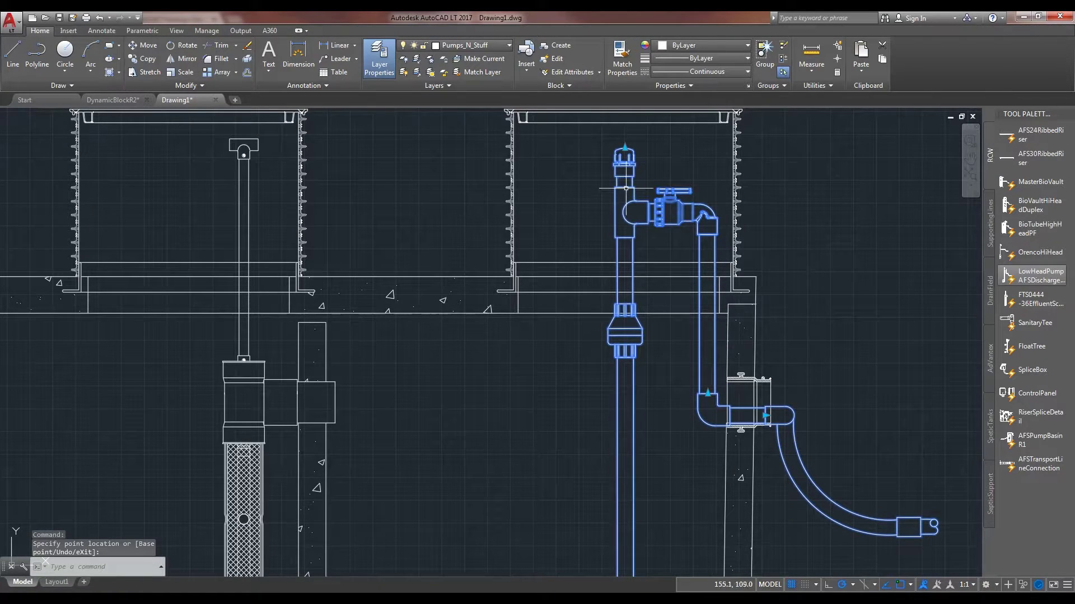
pyautogui.click(624, 149)
pyautogui.click(623, 244)
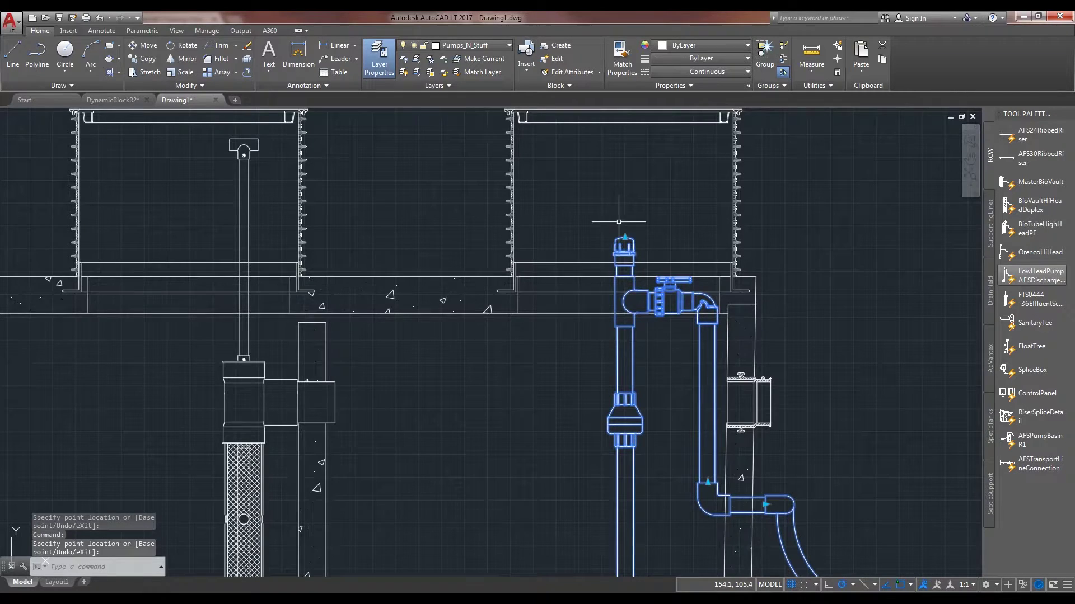
pyautogui.click(624, 244)
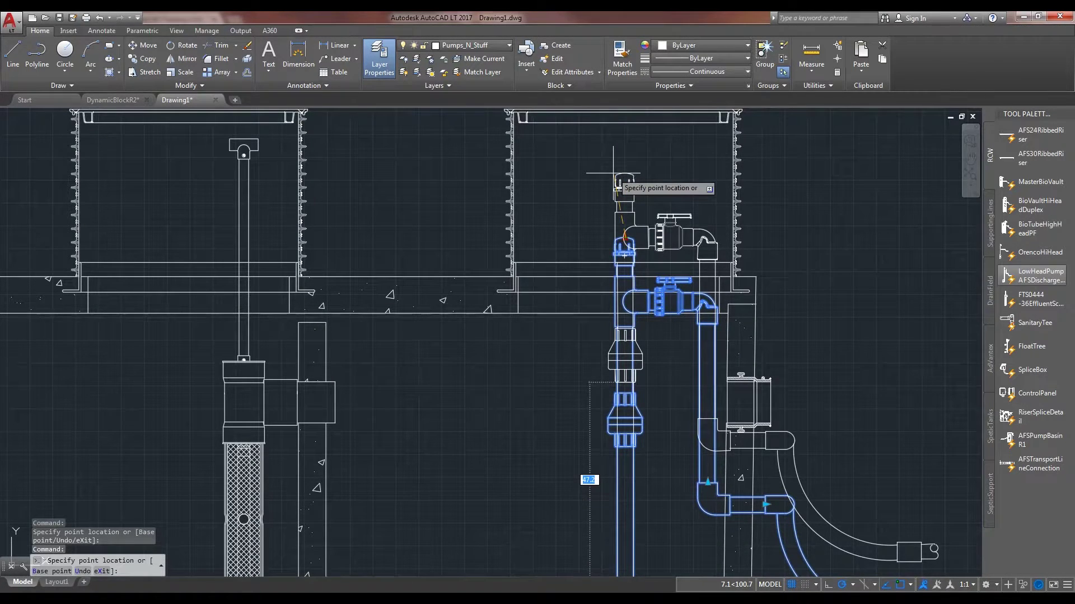
pyautogui.click(624, 150)
pyautogui.press('Escape')
pyautogui.scroll(2, 670, 264)
pyautogui.scroll(2, 729, 391)
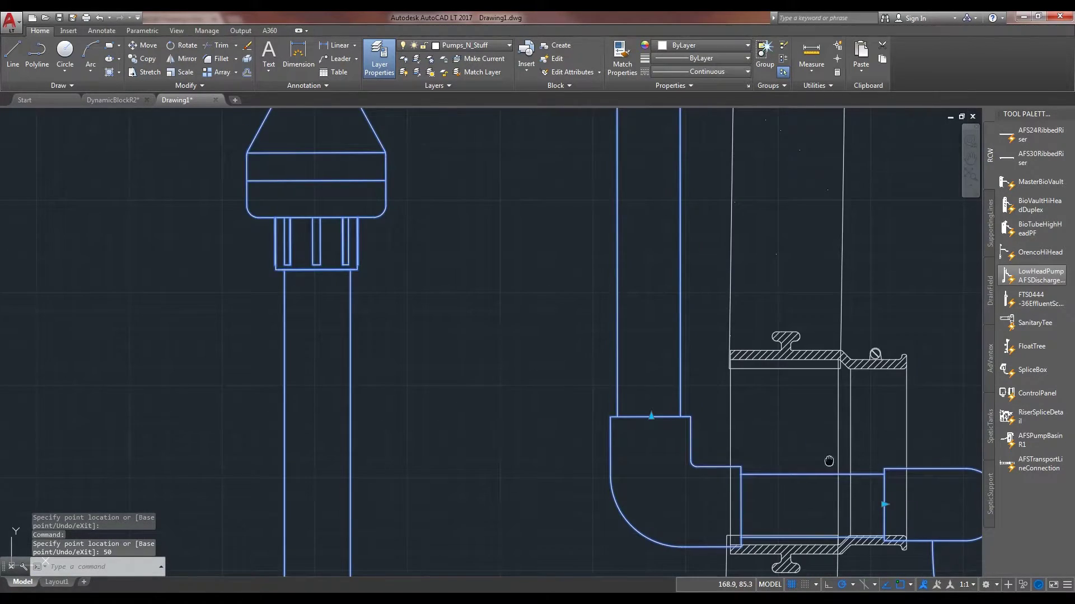
pyautogui.scroll(2, 639, 332)
# Shorten the horizontal discharge pipe and set the pump down onto the tank floor.
pyautogui.click(607, 309)
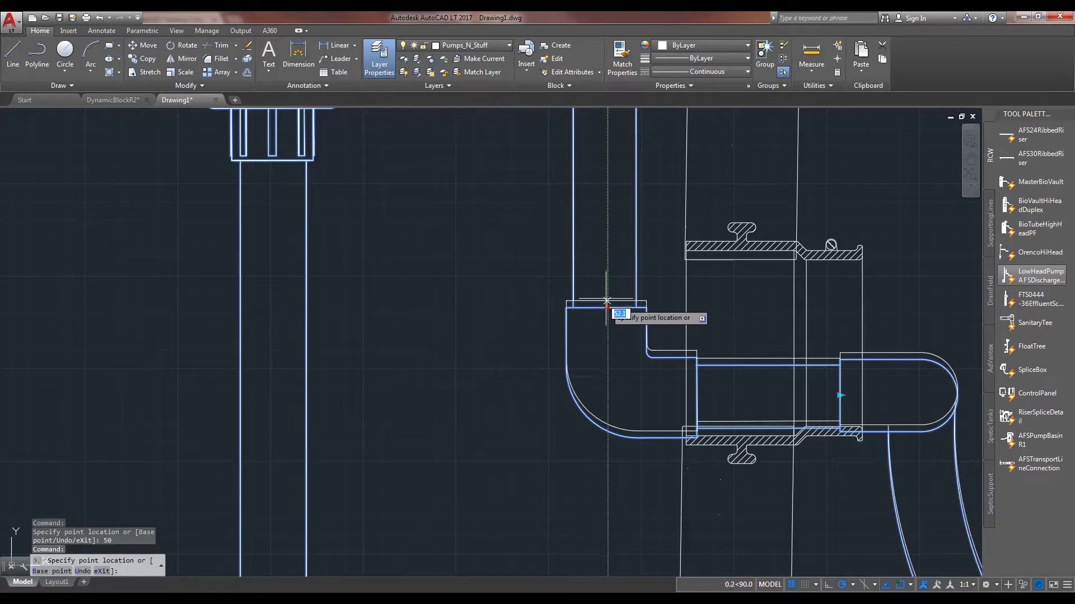
pyautogui.click(589, 309)
pyautogui.scroll(-2, 607, 310)
pyautogui.scroll(-2, 512, 270)
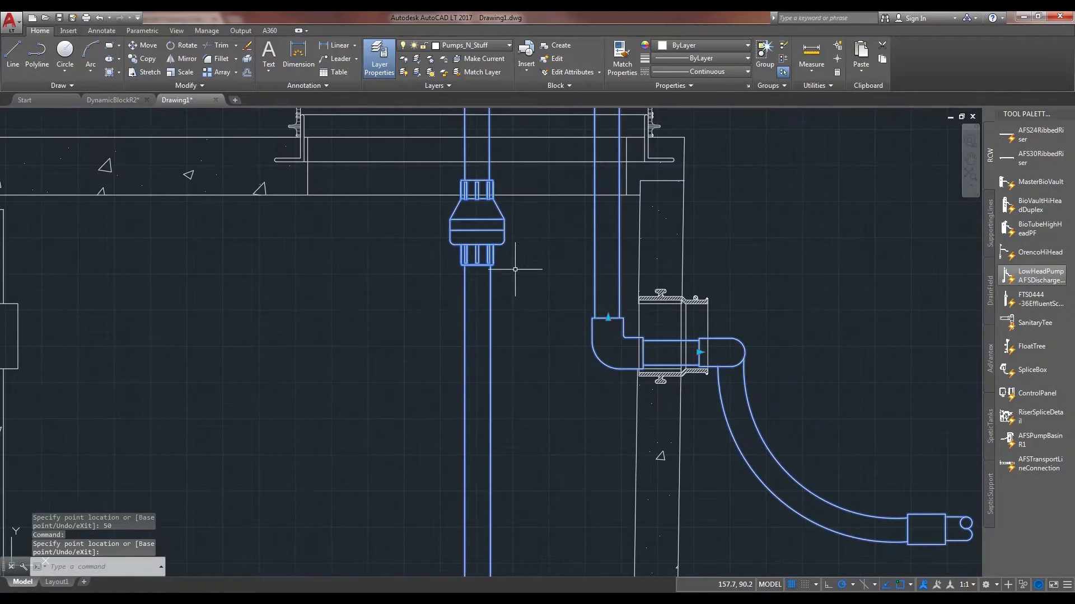
pyautogui.scroll(-2, 512, 269)
pyautogui.moveTo(504, 277); pyautogui.dragTo(505, 177, button='middle')
pyautogui.scroll(4, 479, 471)
pyautogui.moveTo(464, 494); pyautogui.dragTo(464, 206, button='middle')
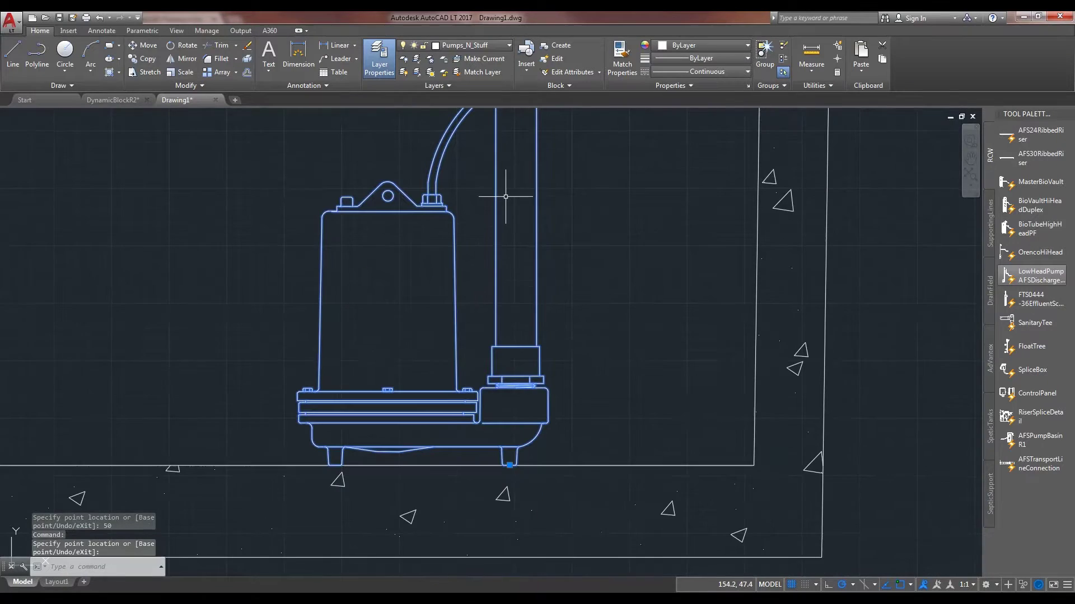
pyautogui.click(511, 464)
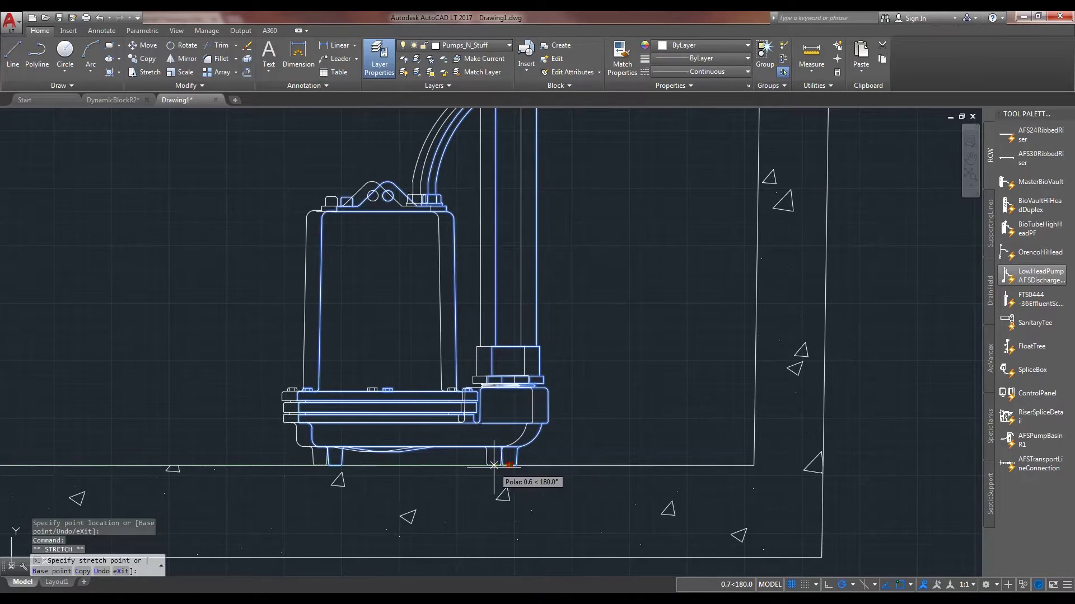
pyautogui.click(511, 403)
pyautogui.scroll(-4, 470, 471)
pyautogui.scroll(4, 587, 277)
pyautogui.scroll(3, 594, 271)
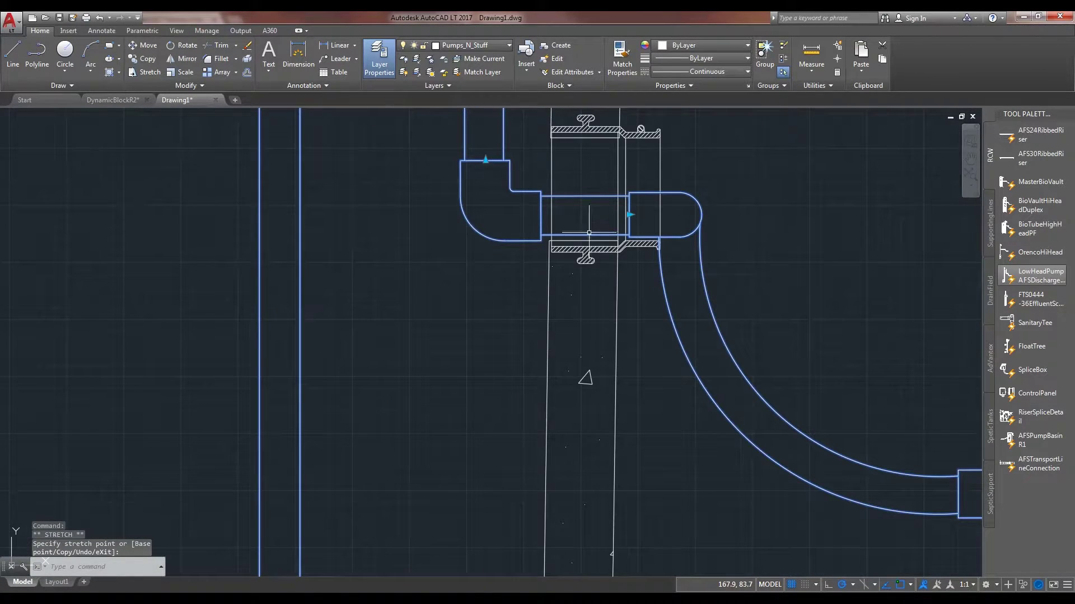
pyautogui.scroll(3, 554, 235)
# Stretch the elbow downward and extend the hose end right to the wall coupling.
pyautogui.moveTo(470, 149); pyautogui.dragTo(471, 254, button='middle')
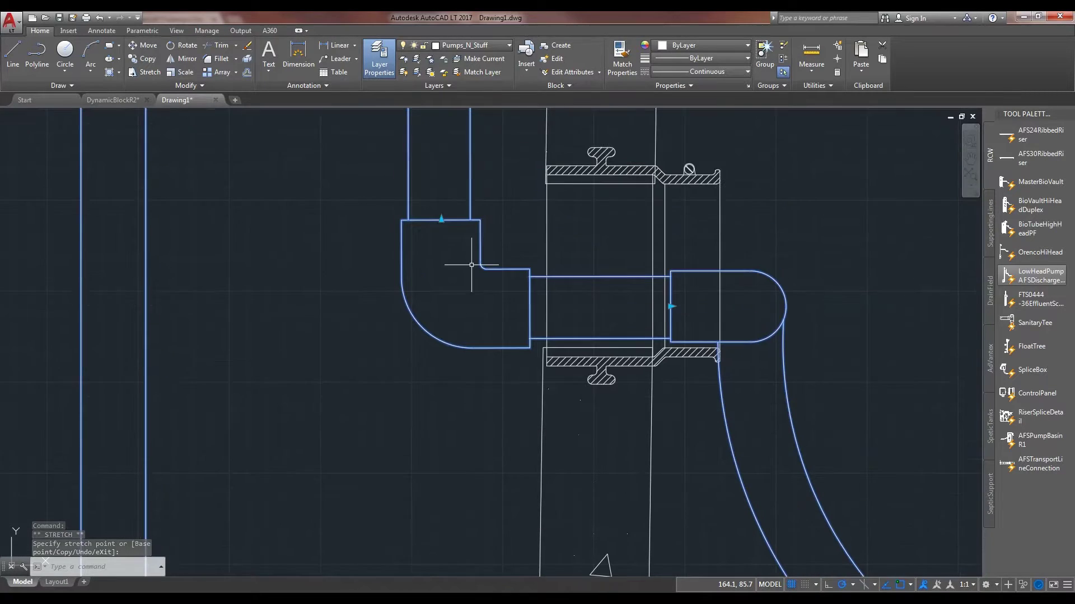
pyautogui.click(443, 224)
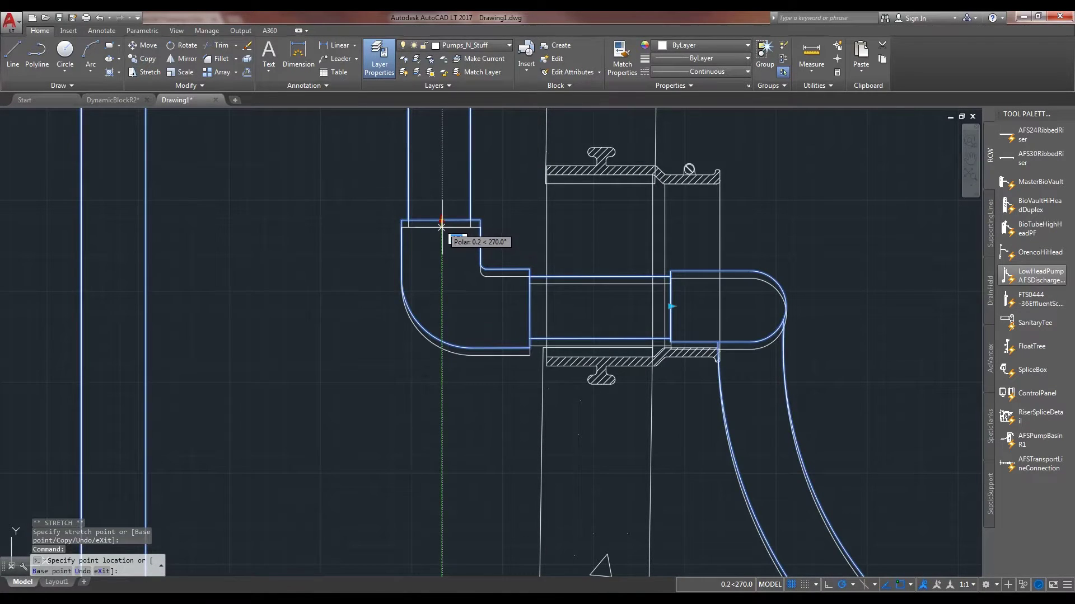
pyautogui.click(443, 227)
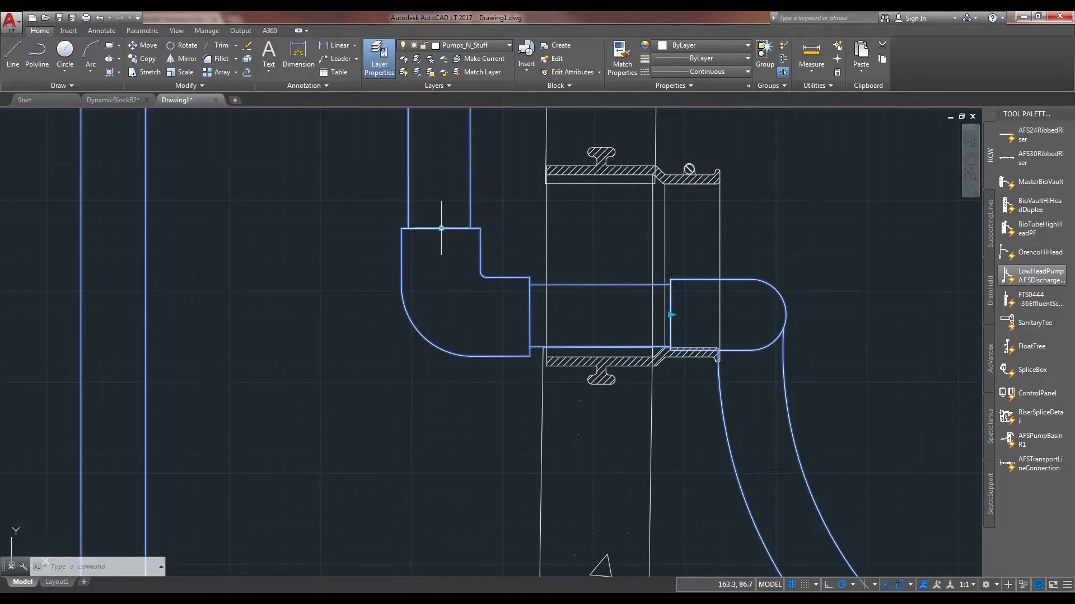
pyautogui.click(672, 316)
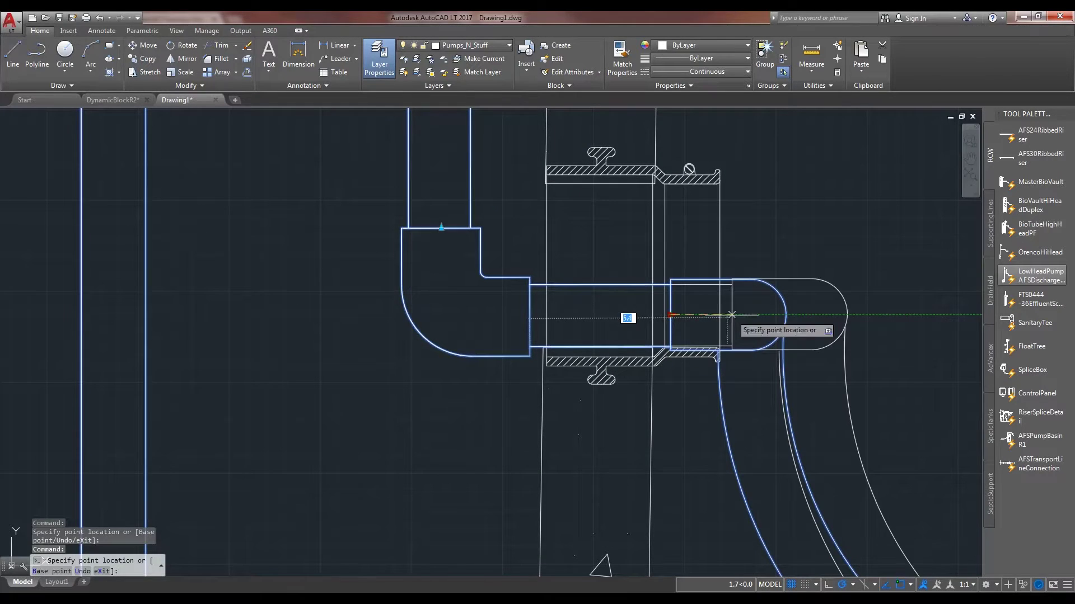
pyautogui.click(720, 317)
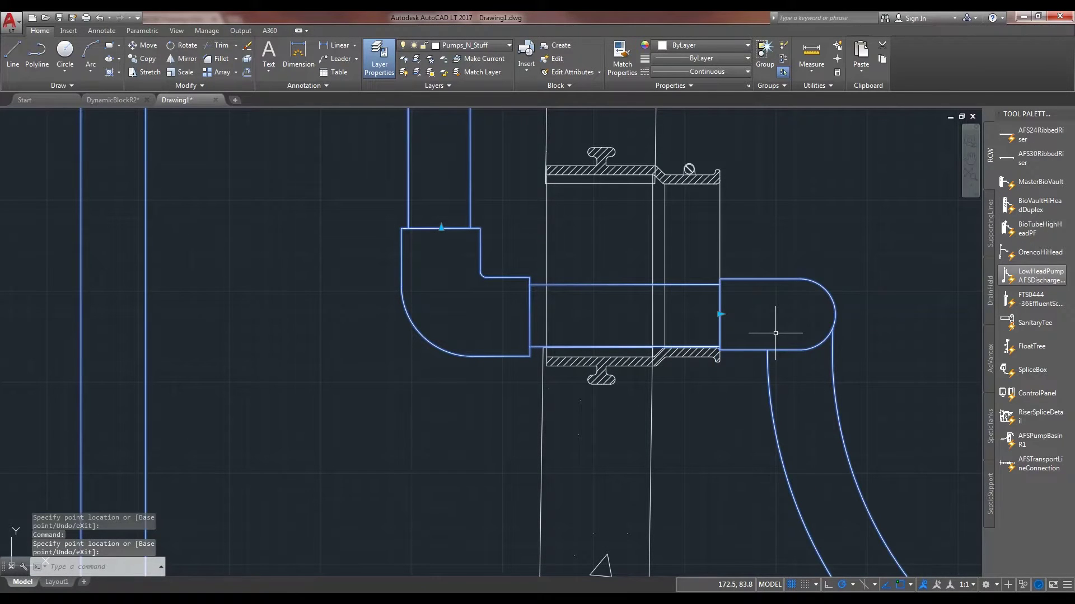
pyautogui.press('Escape')
pyautogui.scroll(-5, 775, 333)
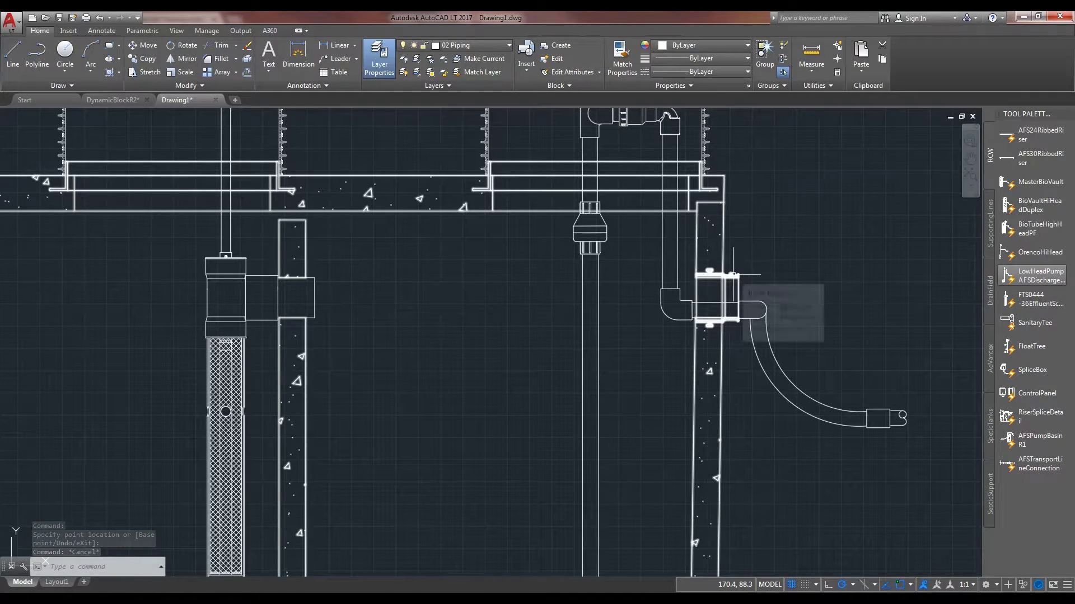
# Put the pump, its vertical pipe and the discharge fitting on layer Pumps_N_Stuff.
pyautogui.click(715, 298)
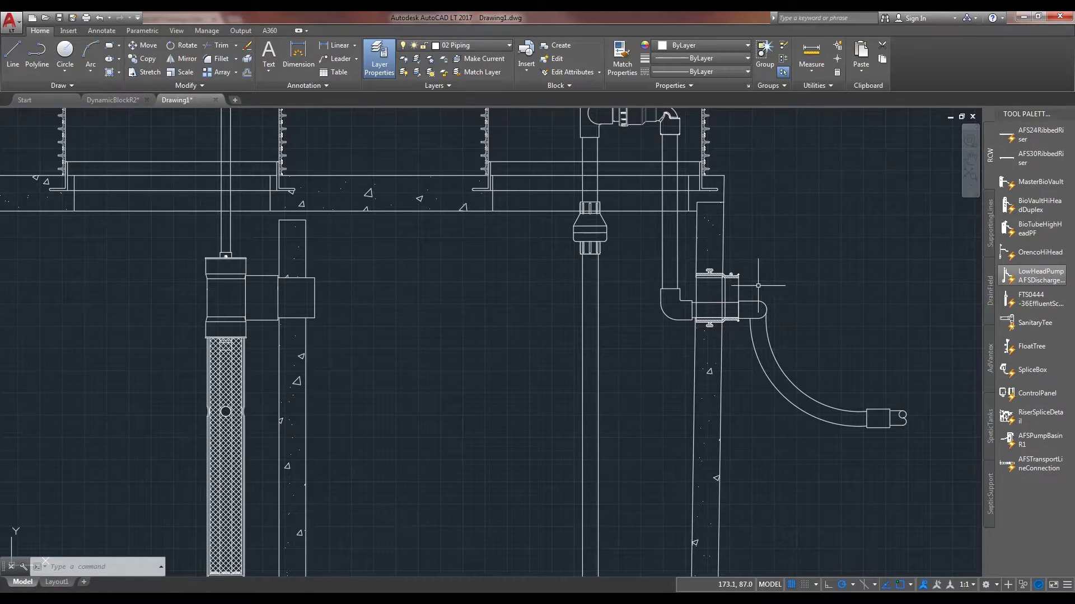
pyautogui.scroll(2, 621, 202)
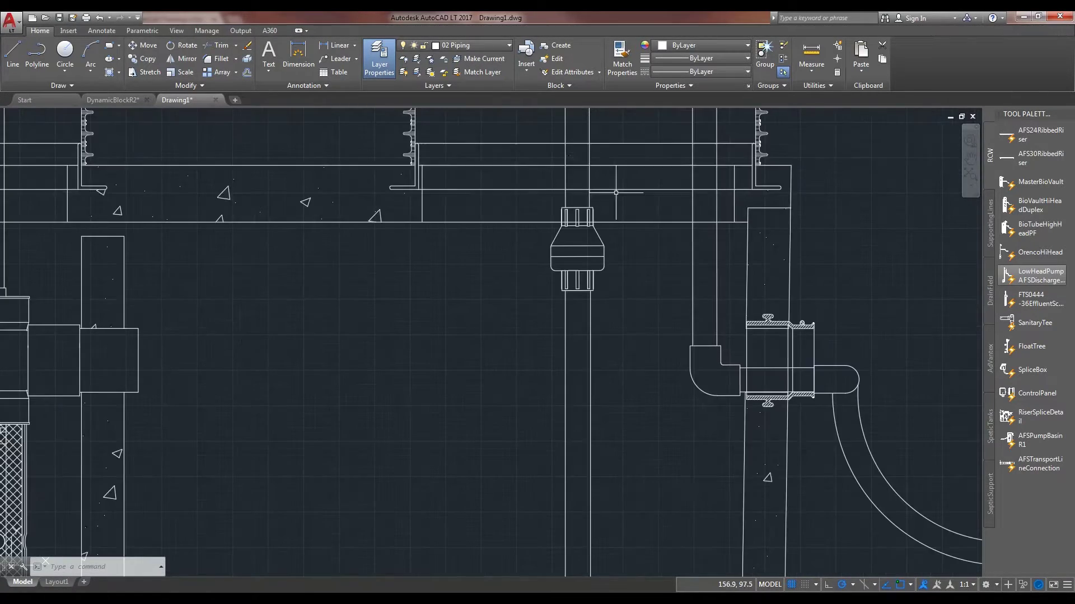
pyautogui.scroll(-2, 639, 206)
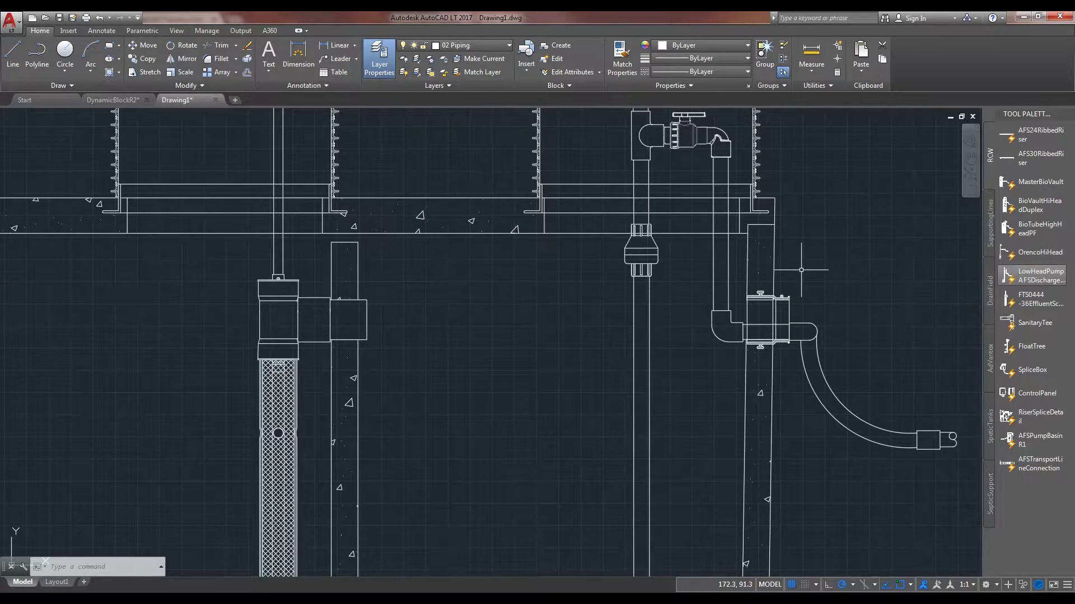
pyautogui.scroll(-3, 802, 269)
pyautogui.scroll(2, 805, 271)
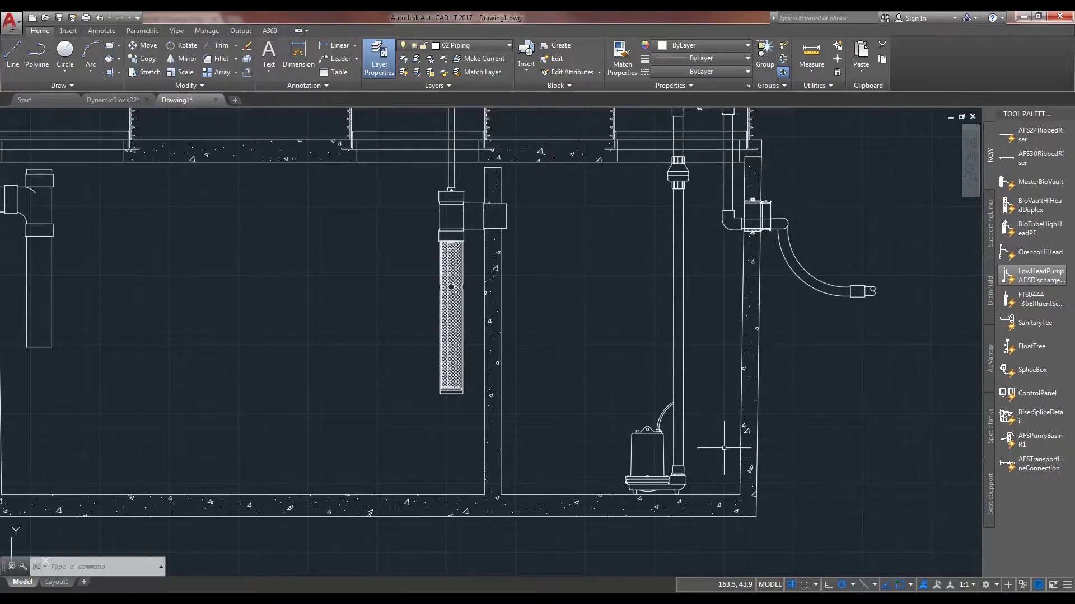
pyautogui.moveTo(739, 445); pyautogui.dragTo(625, 407)
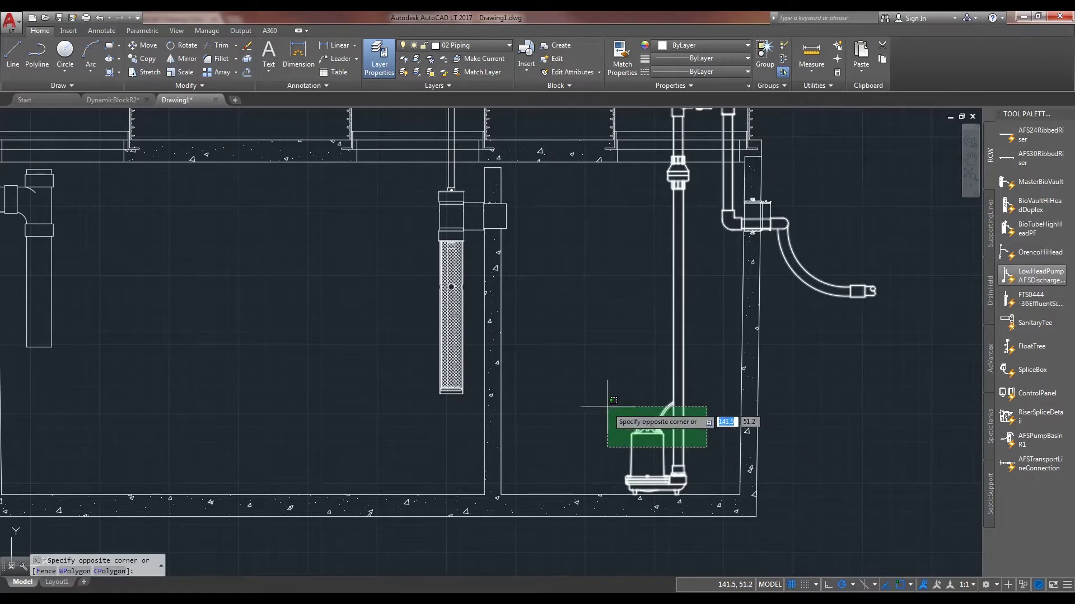
pyautogui.click(468, 46)
pyautogui.click(470, 167)
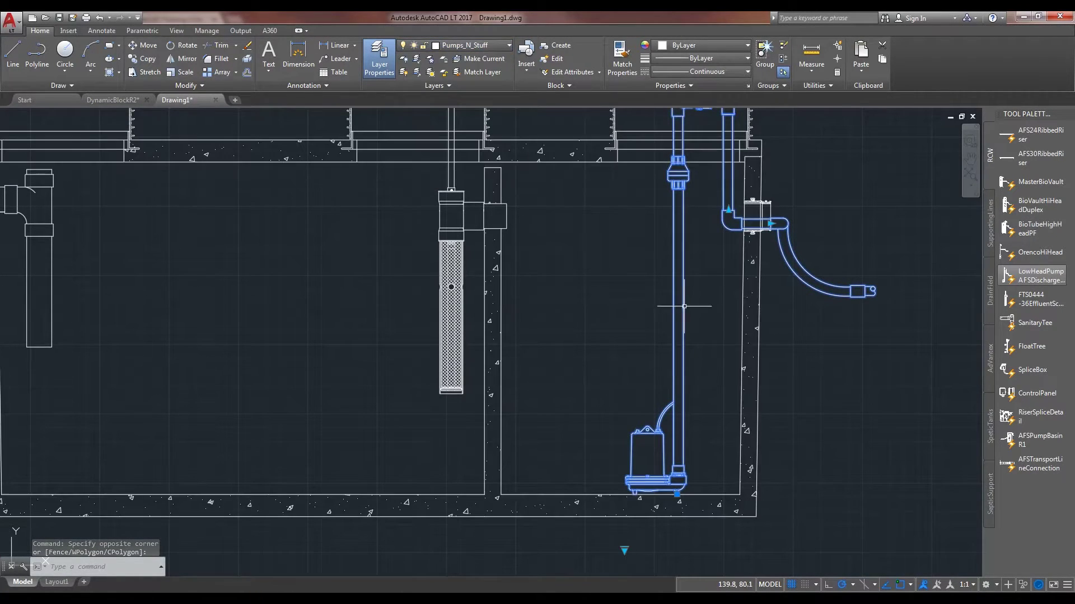
pyautogui.press('Escape')
pyautogui.scroll(-4, 697, 294)
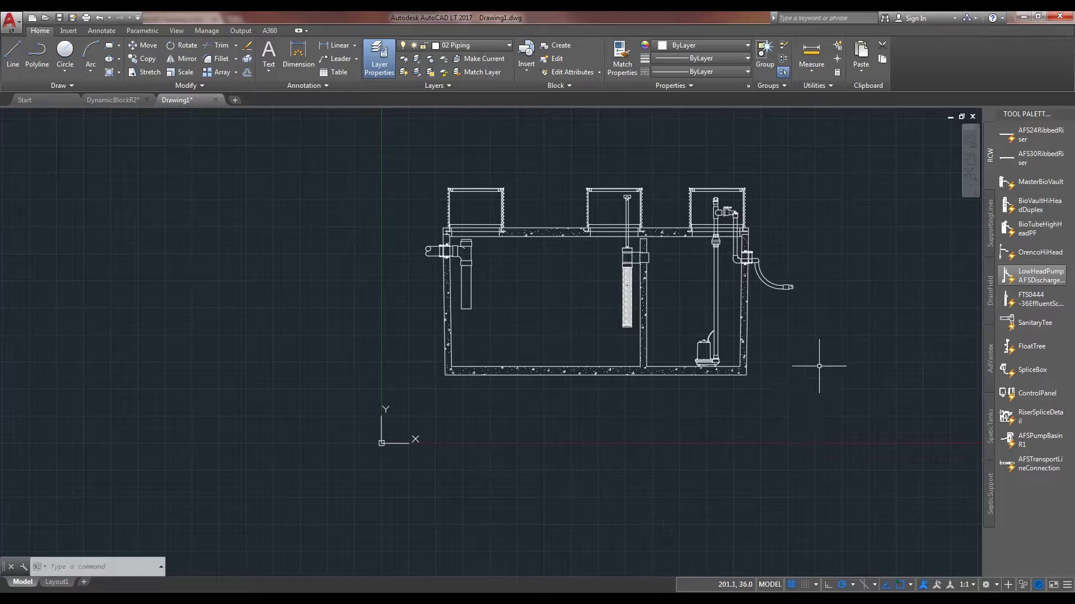
# Make 01 DimLines current and draw a line across the plan from the left to the right riser.
pyautogui.moveTo(791, 201); pyautogui.dragTo(743, 252, button='middle')
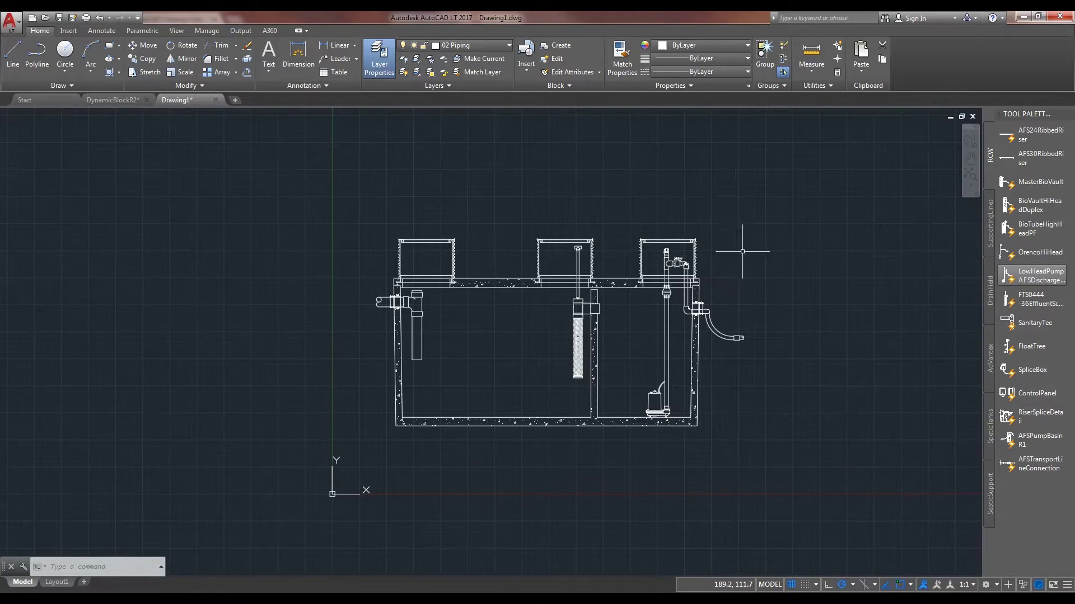
pyautogui.moveTo(722, 160); pyautogui.dragTo(715, 258, button='middle')
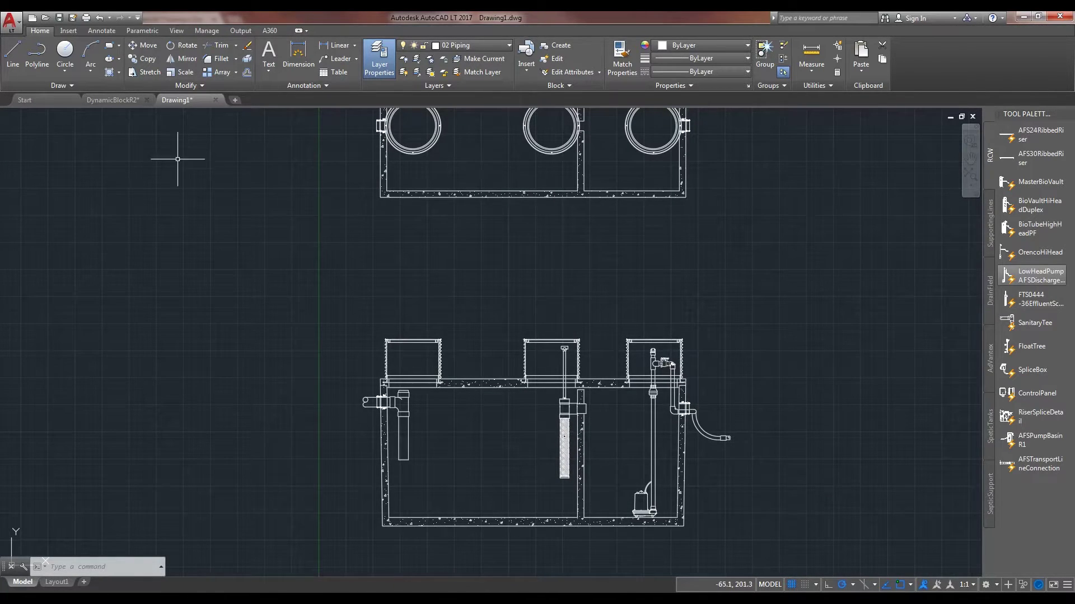
pyautogui.click(471, 45)
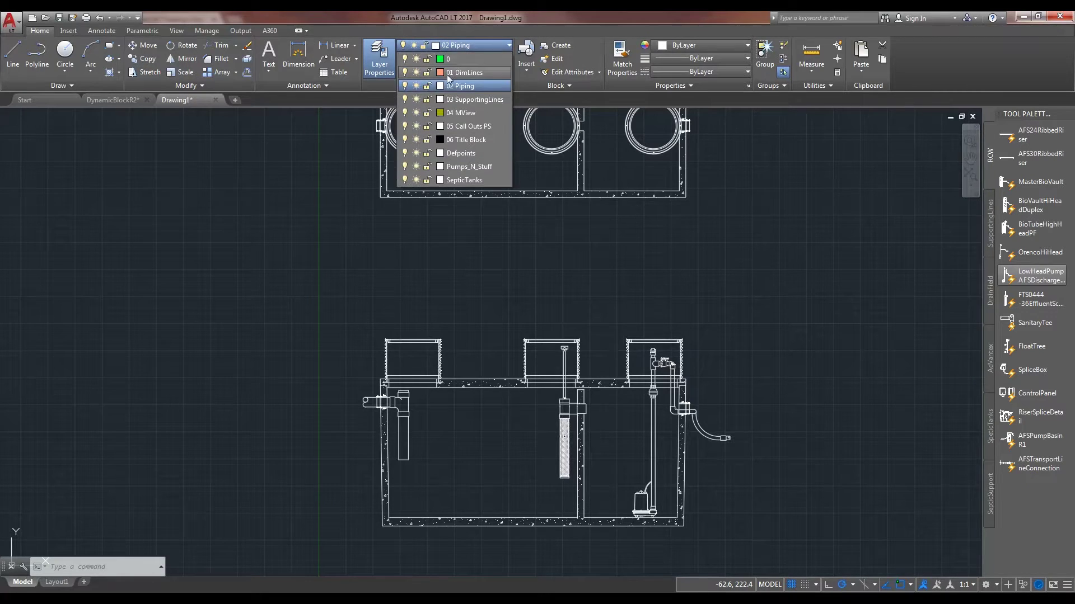
pyautogui.click(458, 60)
pyautogui.write('l')
pyautogui.press('Return')
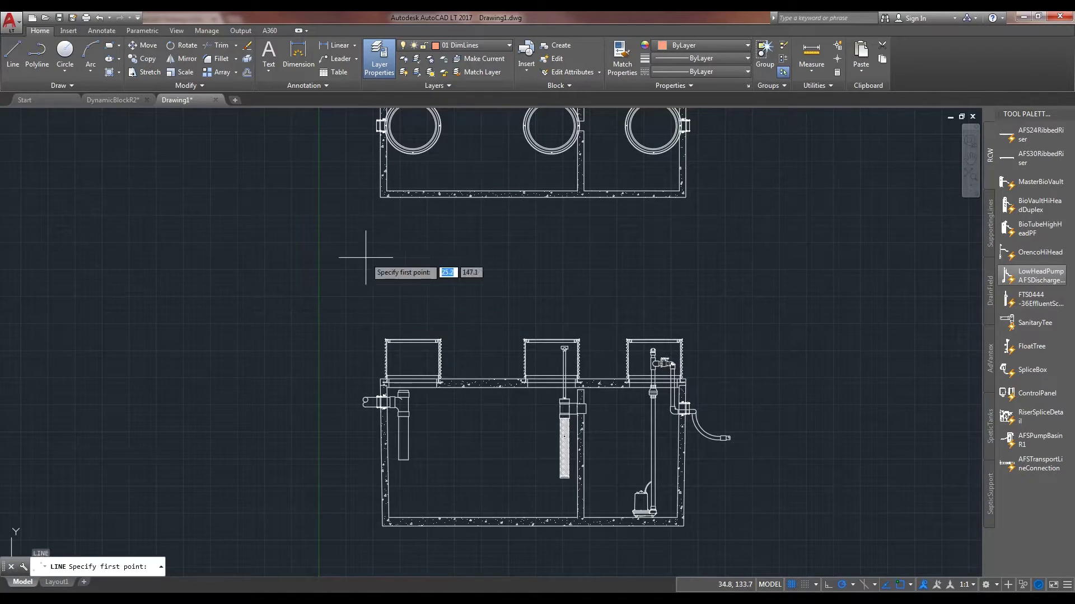
pyautogui.moveTo(361, 235); pyautogui.dragTo(396, 325, button='middle')
pyautogui.scroll(6, 447, 217)
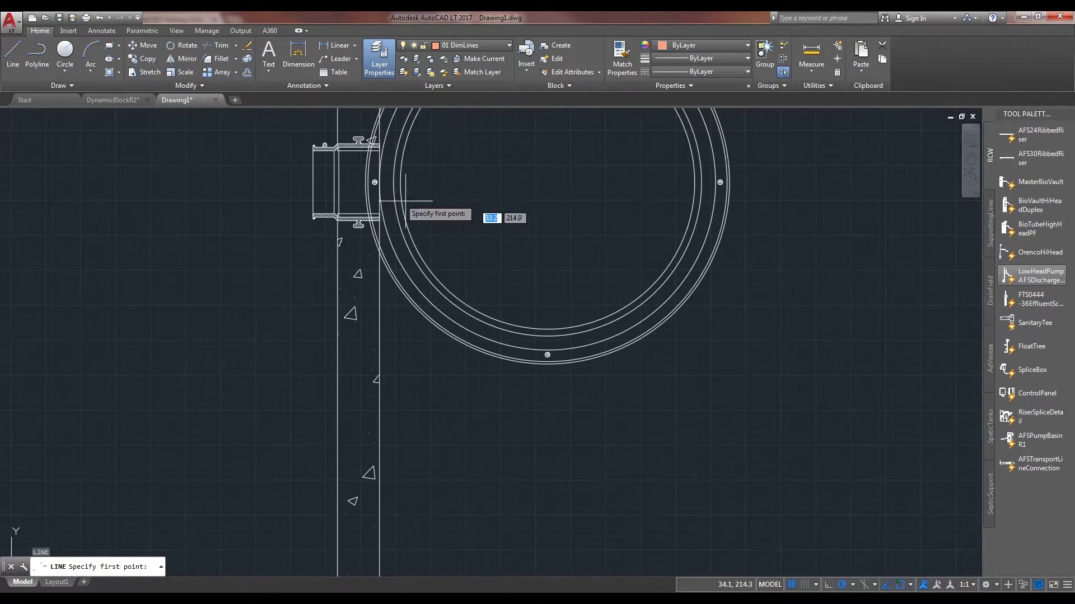
pyautogui.click(335, 159)
pyautogui.moveTo(336, 184); pyautogui.dragTo(731, 253, button='middle')
pyautogui.scroll(-5, 537, 277)
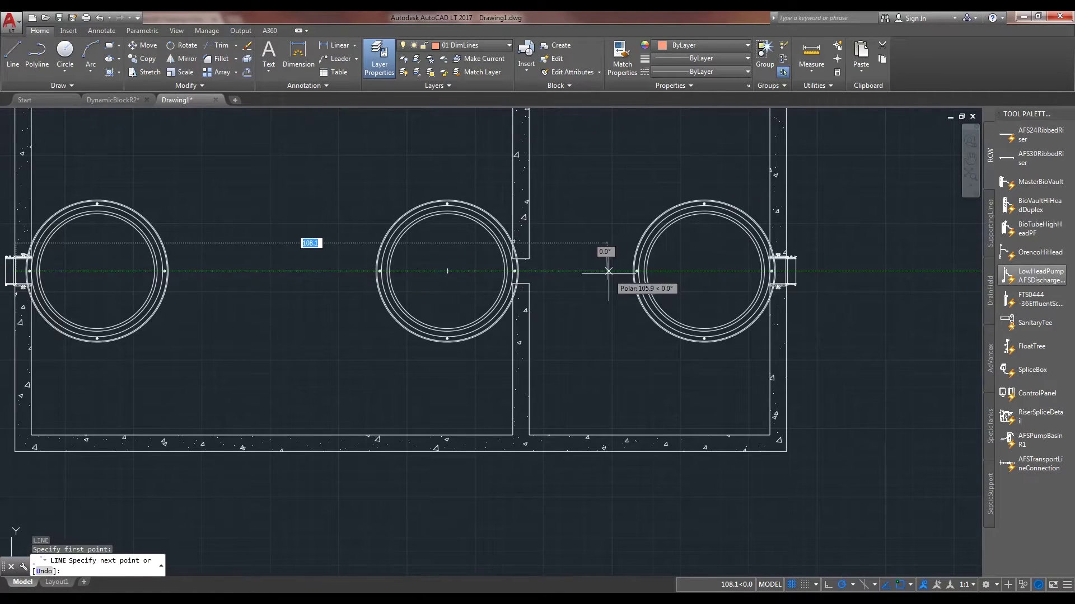
pyautogui.click(796, 271)
pyautogui.press('Escape')
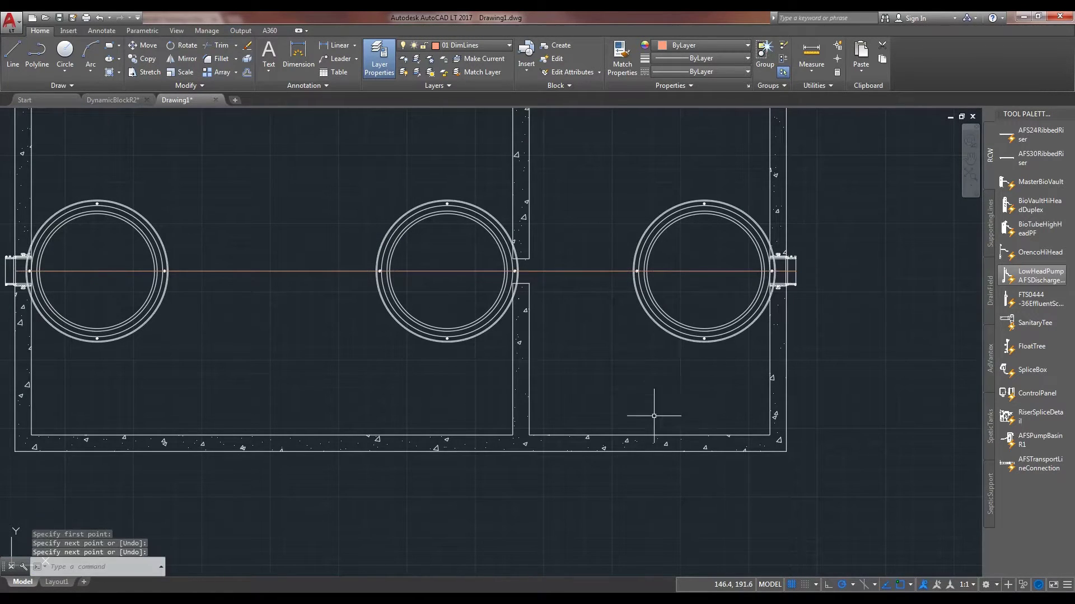
pyautogui.scroll(-5, 655, 403)
pyautogui.scroll(4, 722, 320)
pyautogui.scroll(3, 602, 352)
# Draw a 111-unit vertical line up from the top of the small box.
pyautogui.press('Return')
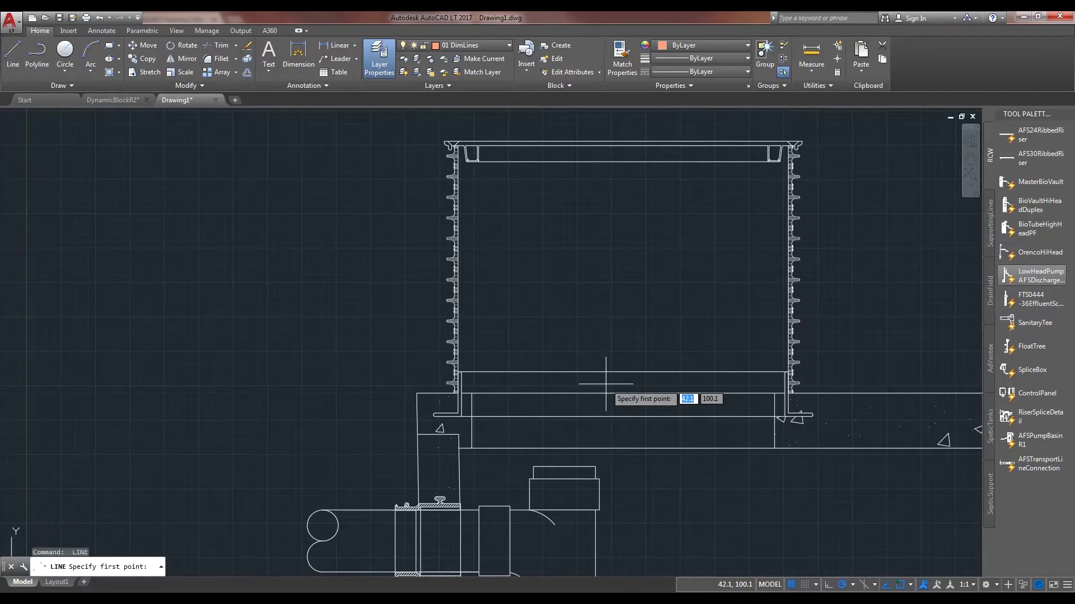
pyautogui.press('Escape')
pyautogui.press('Return')
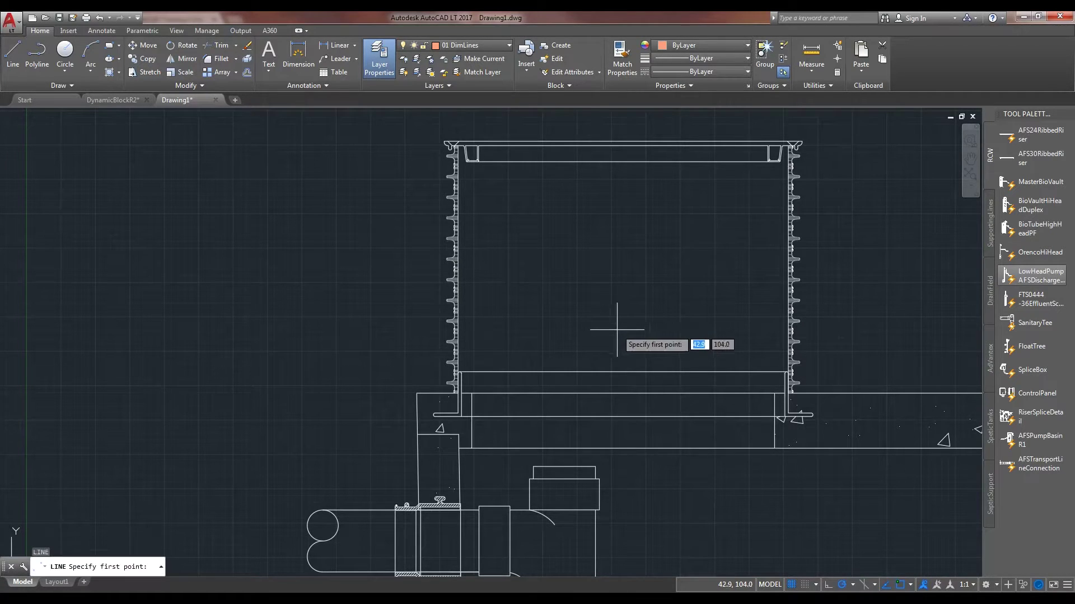
pyautogui.click(566, 466)
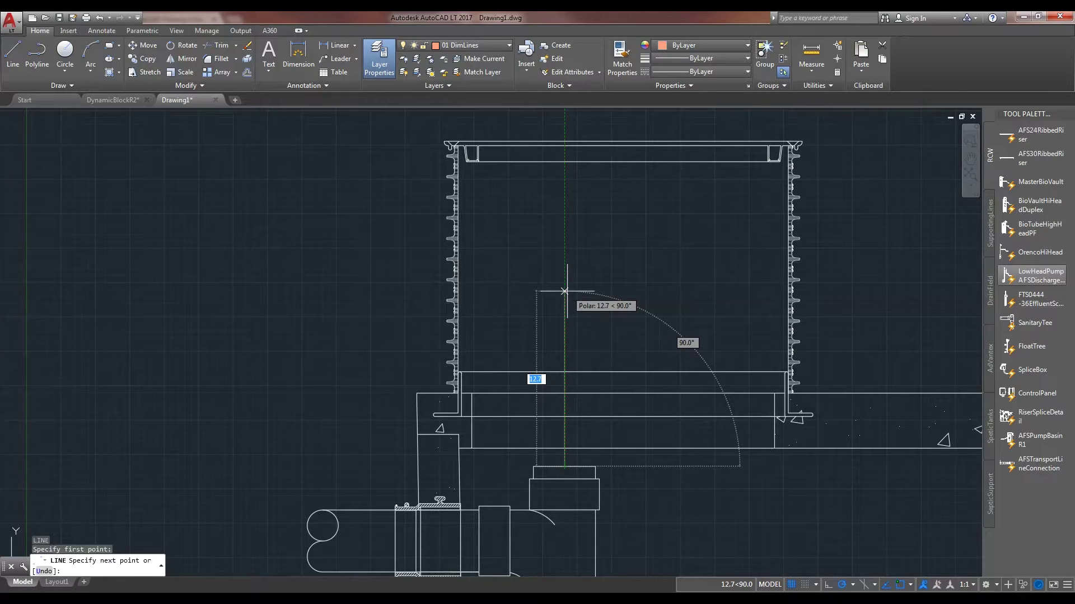
pyautogui.write('11')
pyautogui.press('Return')
pyautogui.press('Escape')
pyautogui.scroll(-3, 567, 293)
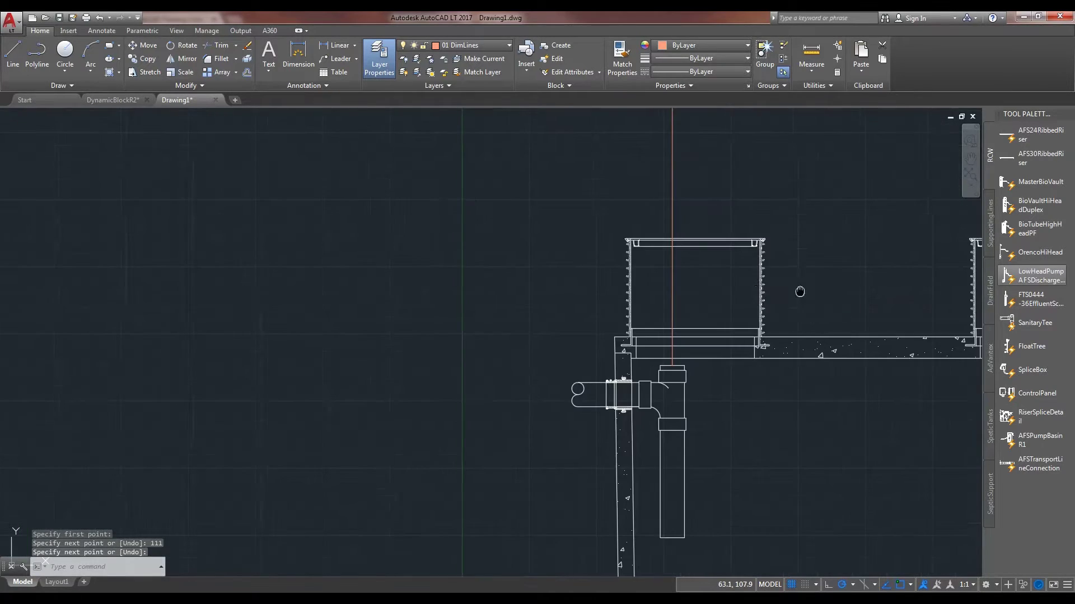
pyautogui.moveTo(567, 292); pyautogui.dragTo(260, 296, button='middle')
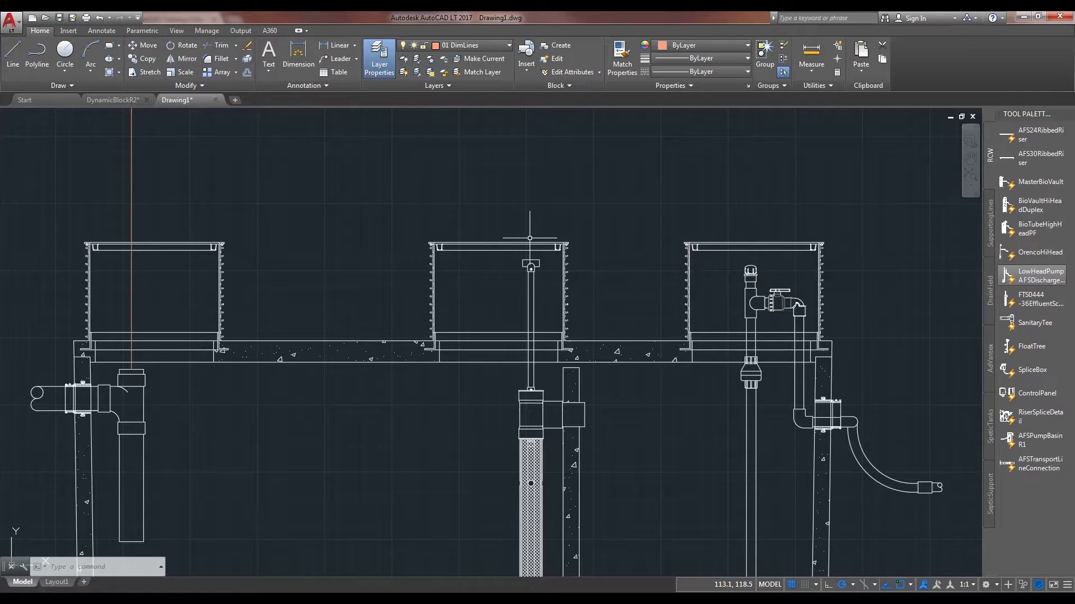
# Draw a 111-unit vertical projection line from the middle riser's fitting.
pyautogui.press('l')
pyautogui.press('Return')
pyautogui.scroll(5, 520, 251)
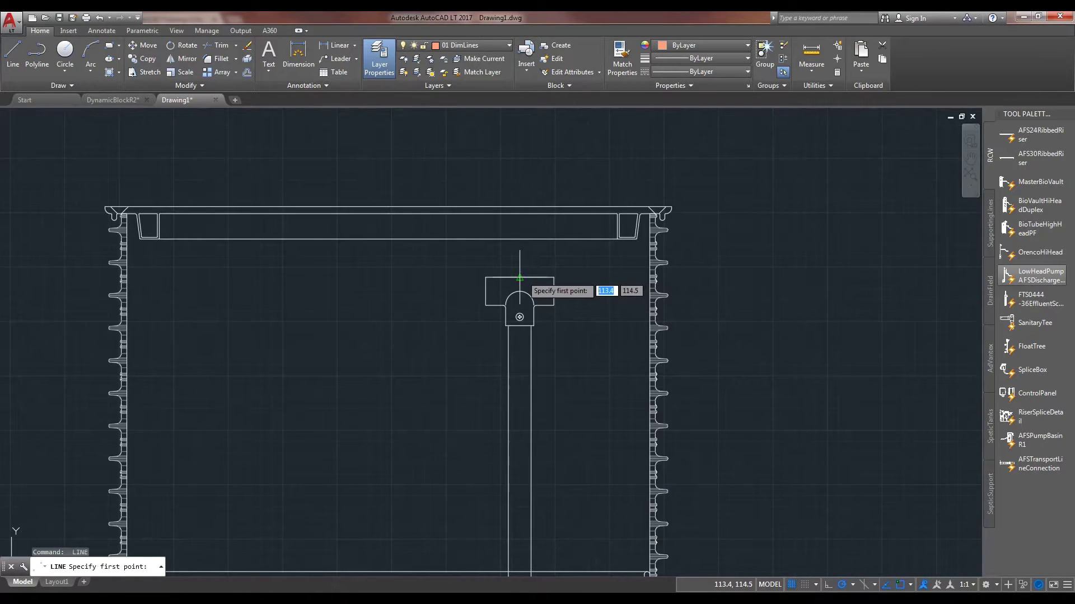
pyautogui.click(520, 277)
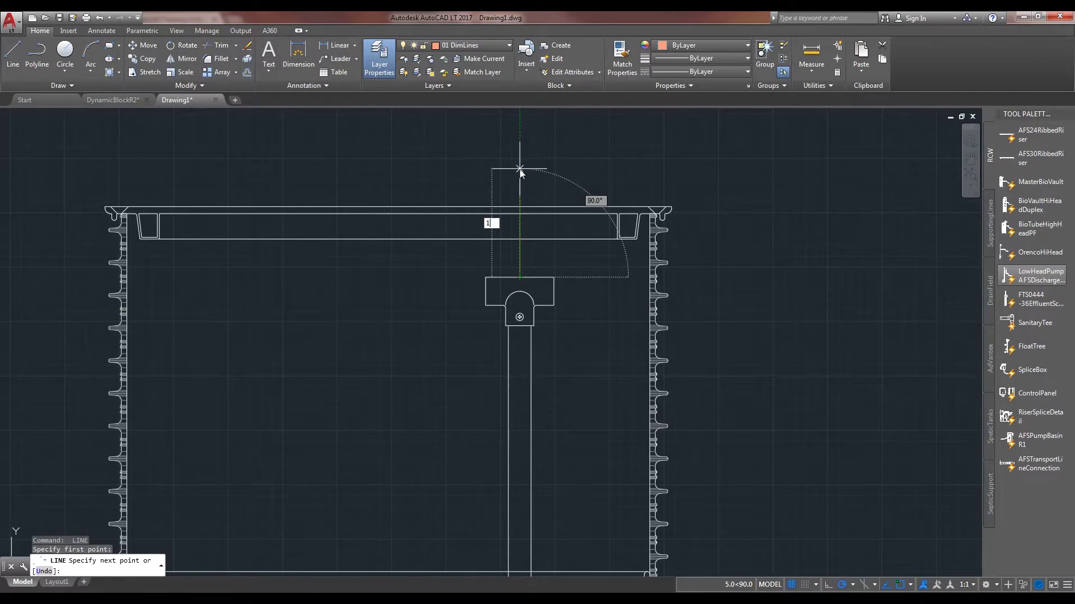
pyautogui.write('111')
pyautogui.press('Return')
pyautogui.scroll(-4, 520, 209)
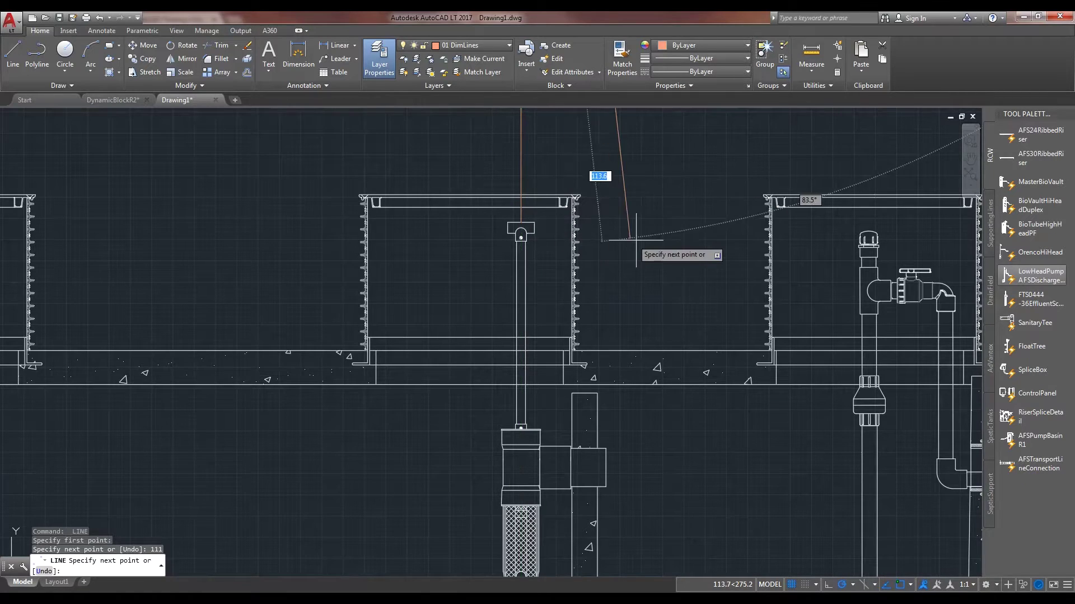
pyautogui.press('Return')
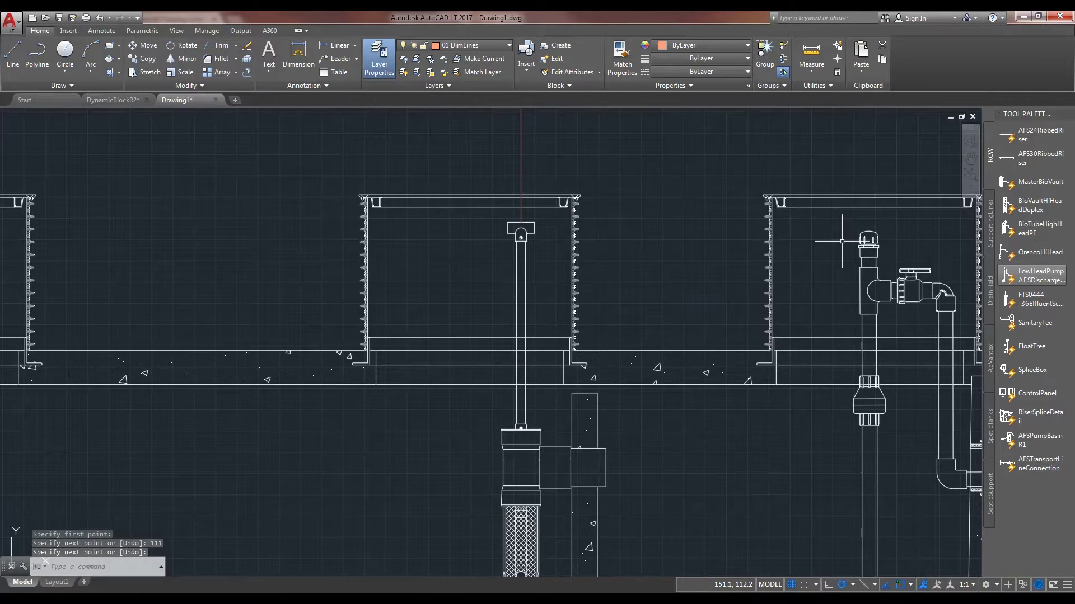
pyautogui.moveTo(756, 243); pyautogui.dragTo(512, 273, button='middle')
# Draw an 11-unit line up from the right riser pipe and stretch it by 111.
pyautogui.press('Return')
pyautogui.click(621, 271)
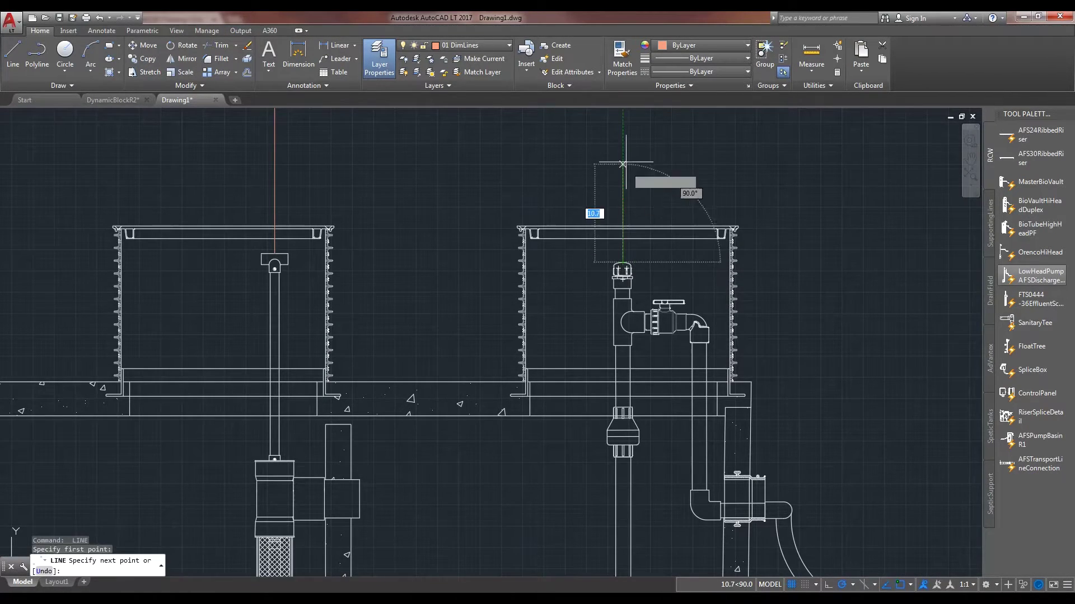
pyautogui.write('11')
pyautogui.press('Return')
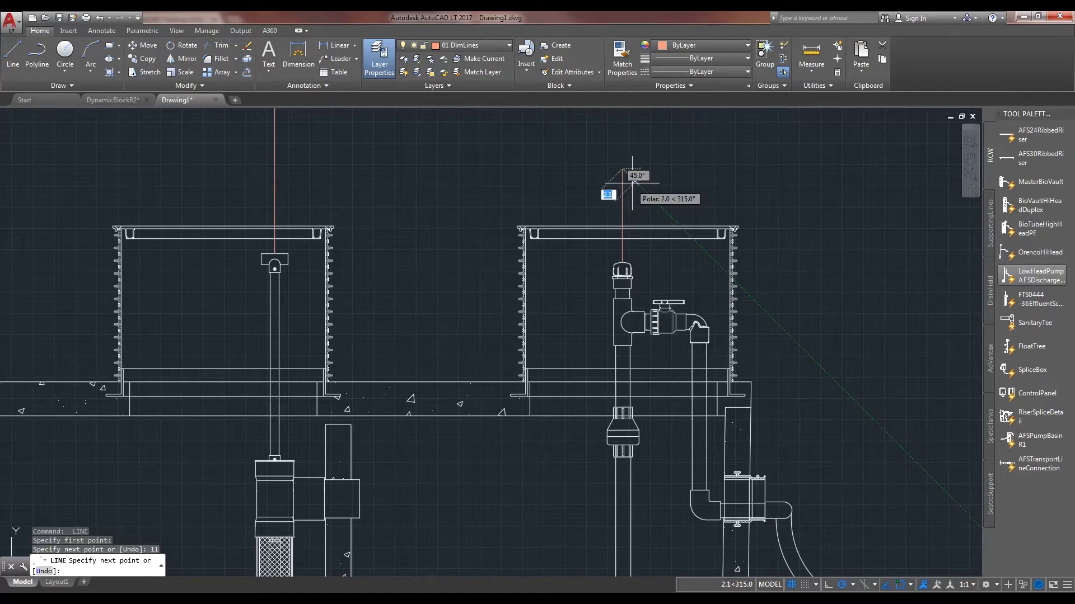
pyautogui.press('Escape')
pyautogui.click(622, 219)
pyautogui.click(622, 170)
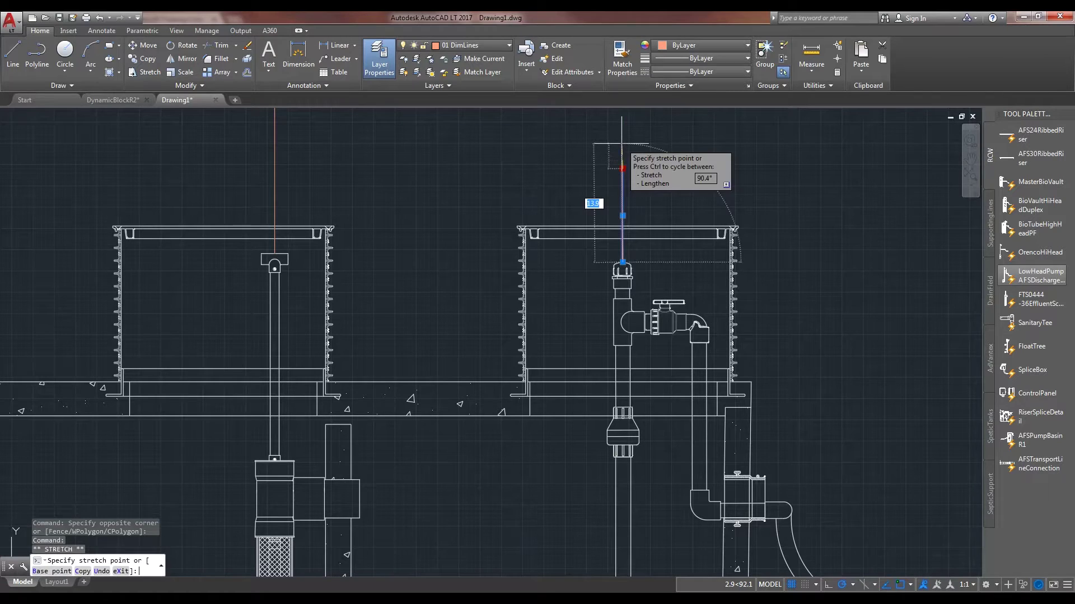
pyautogui.write('111')
pyautogui.press('Return')
pyautogui.press('Escape')
pyautogui.scroll(-4, 623, 171)
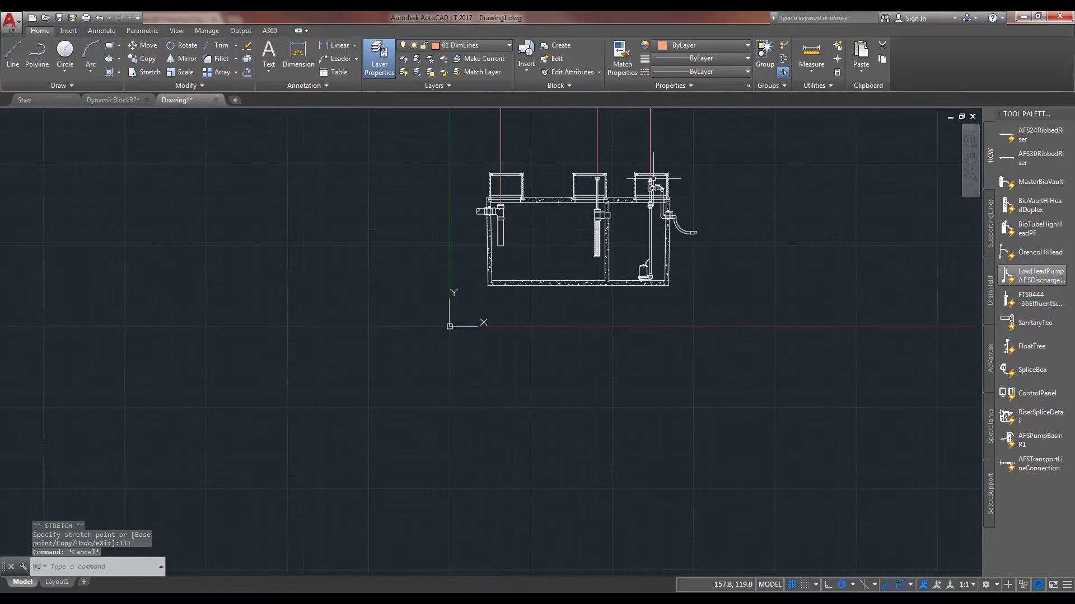
pyautogui.scroll(2, 631, 427)
pyautogui.scroll(4, 589, 354)
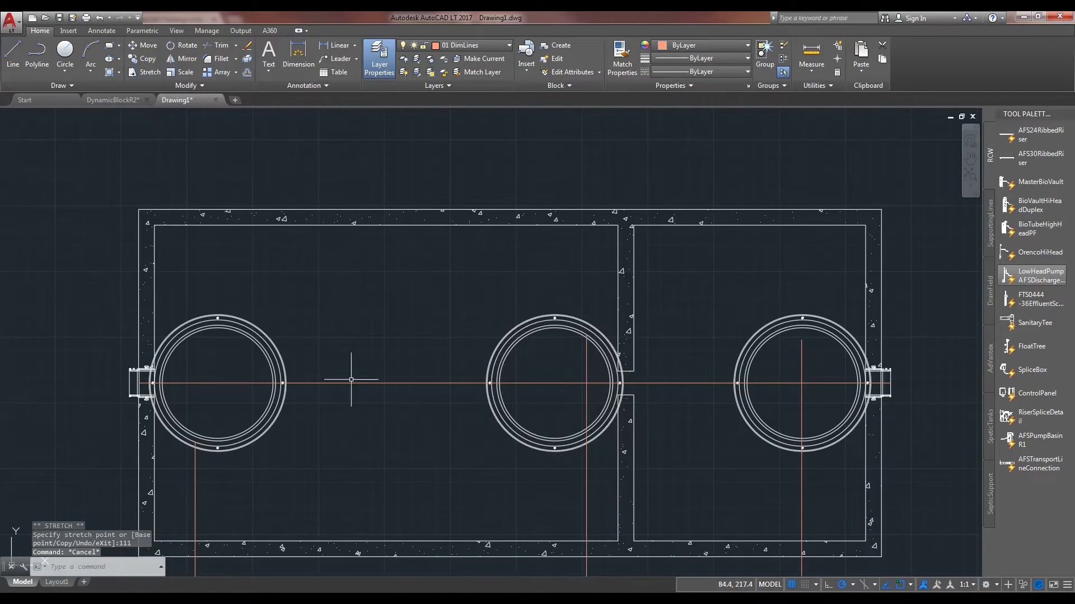
# Select the line below the left riser and abandon stretching it.
pyautogui.click(229, 435)
pyautogui.click(168, 470)
pyautogui.click(195, 442)
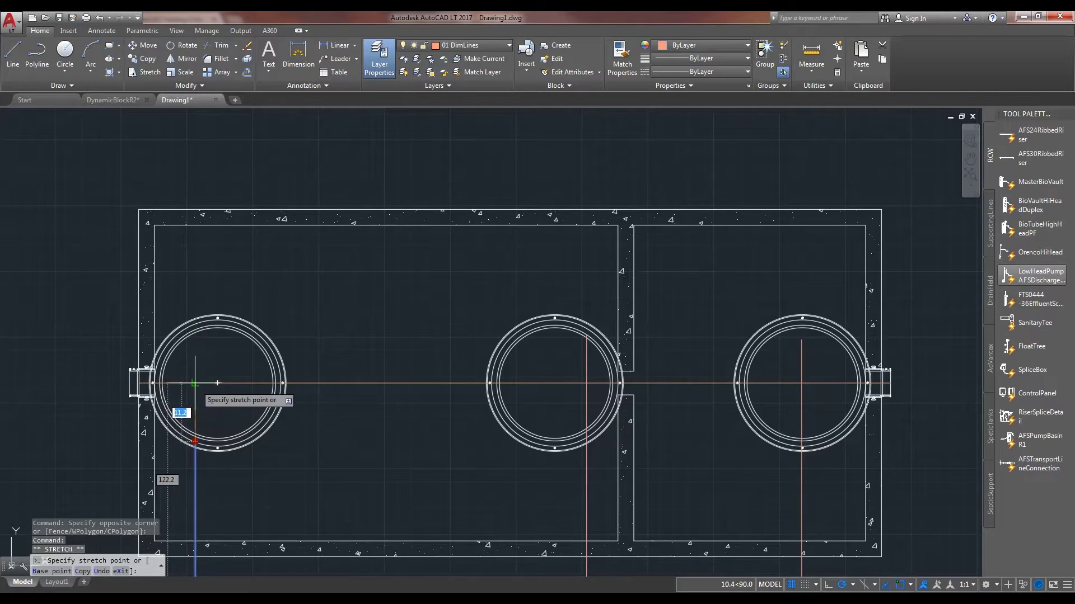
pyautogui.click(195, 385)
pyautogui.press('Escape')
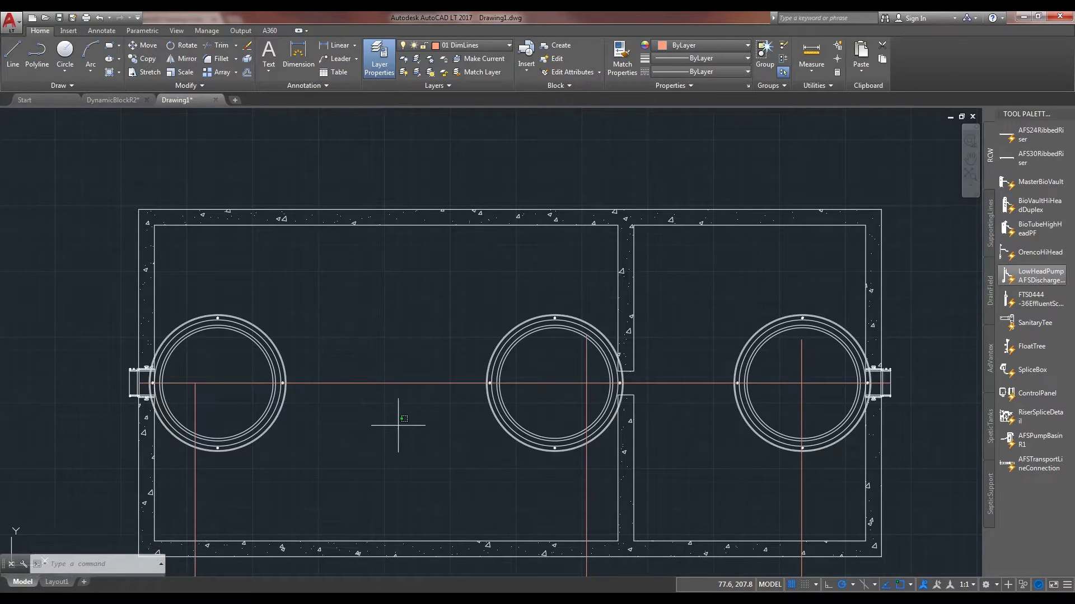
# Trim the middle and right riser projection lines back to the horizontal centre line.
pyautogui.click(399, 424)
pyautogui.click(358, 340)
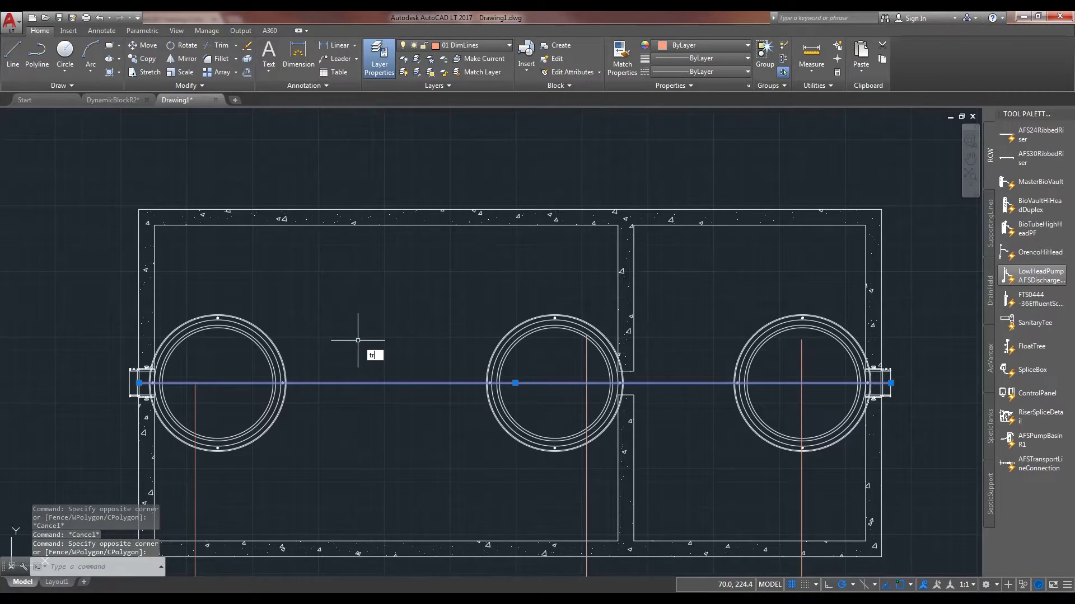
pyautogui.write('tr')
pyautogui.press('Return')
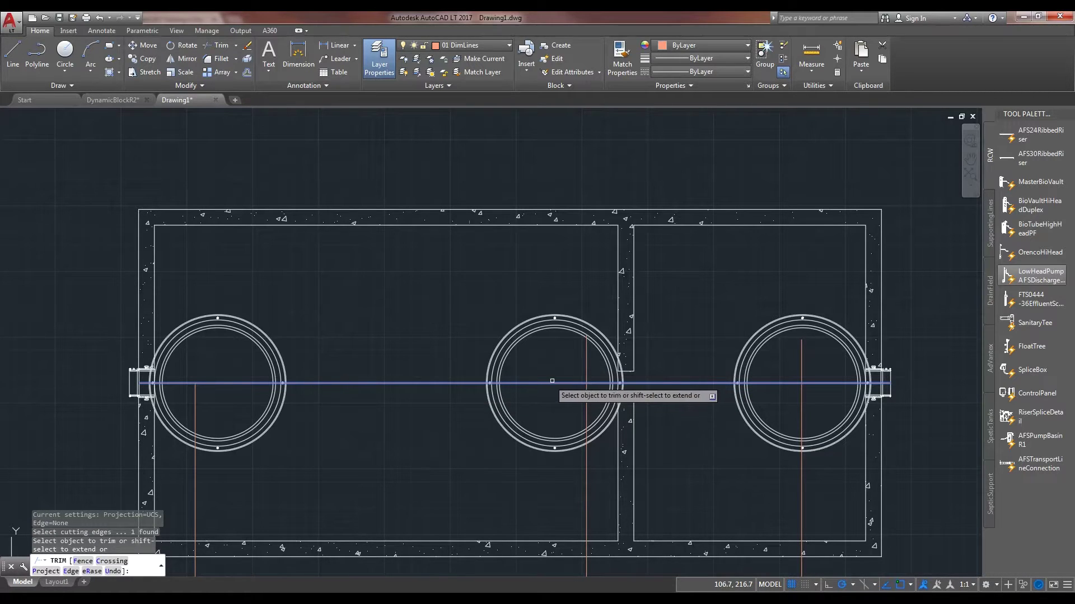
pyautogui.click(586, 362)
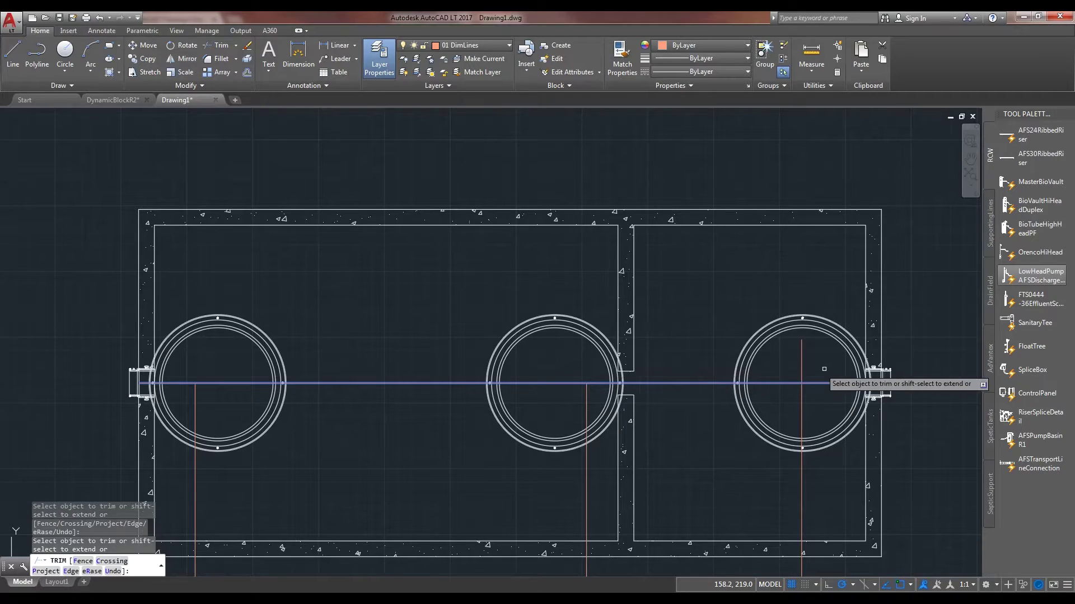
pyautogui.click(802, 362)
pyautogui.press('Escape')
pyautogui.scroll(-3, 803, 403)
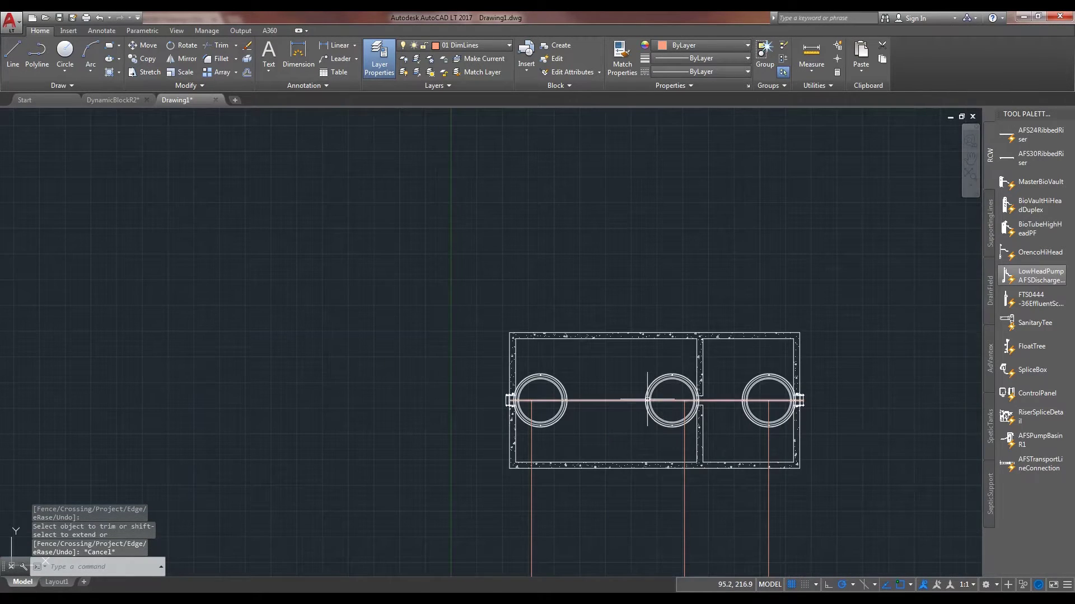
pyautogui.click(491, 44)
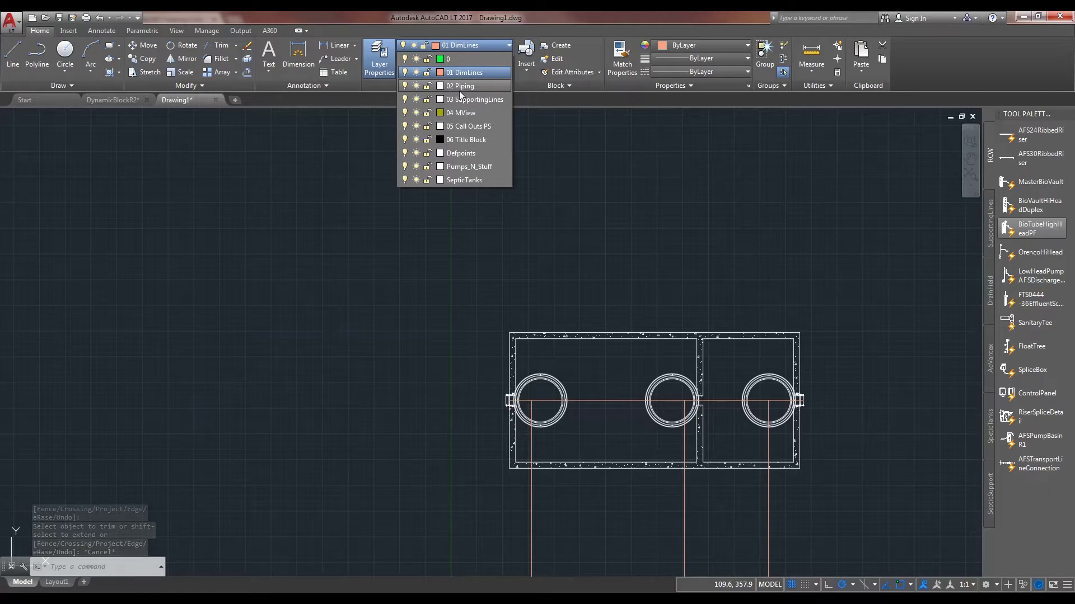
# Make 02 Piping current and place a SanitaryTee block shown in top view.
pyautogui.click(460, 86)
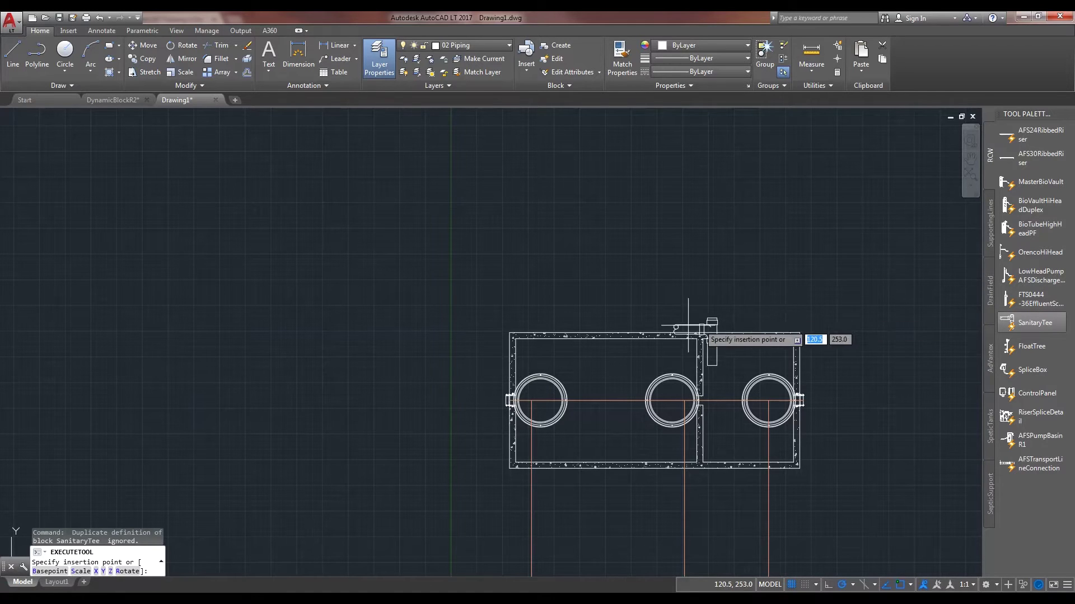
pyautogui.scroll(4, 503, 412)
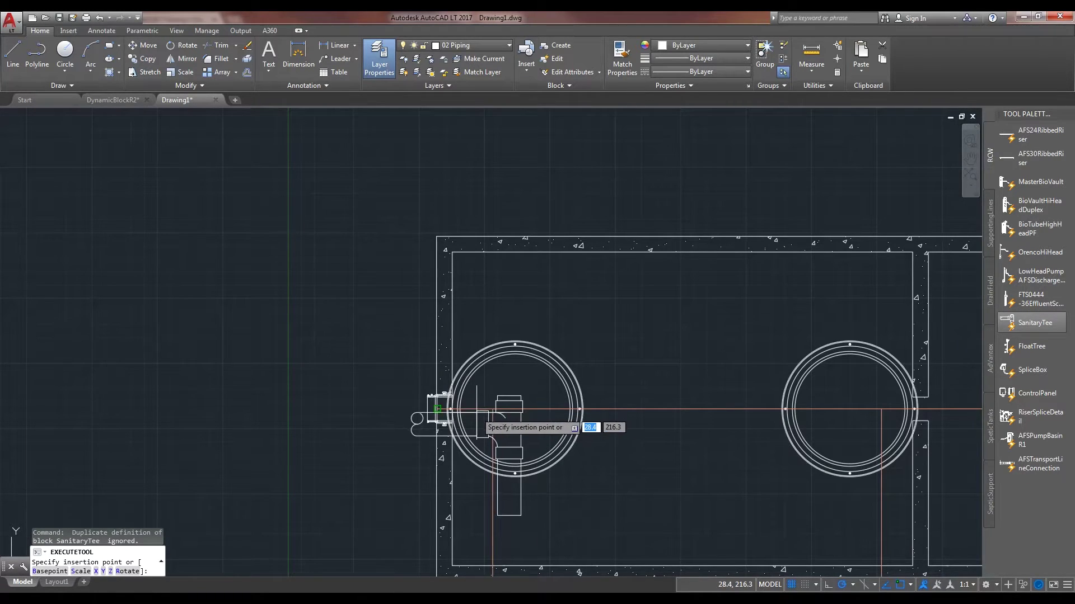
pyautogui.click(322, 394)
pyautogui.click(429, 401)
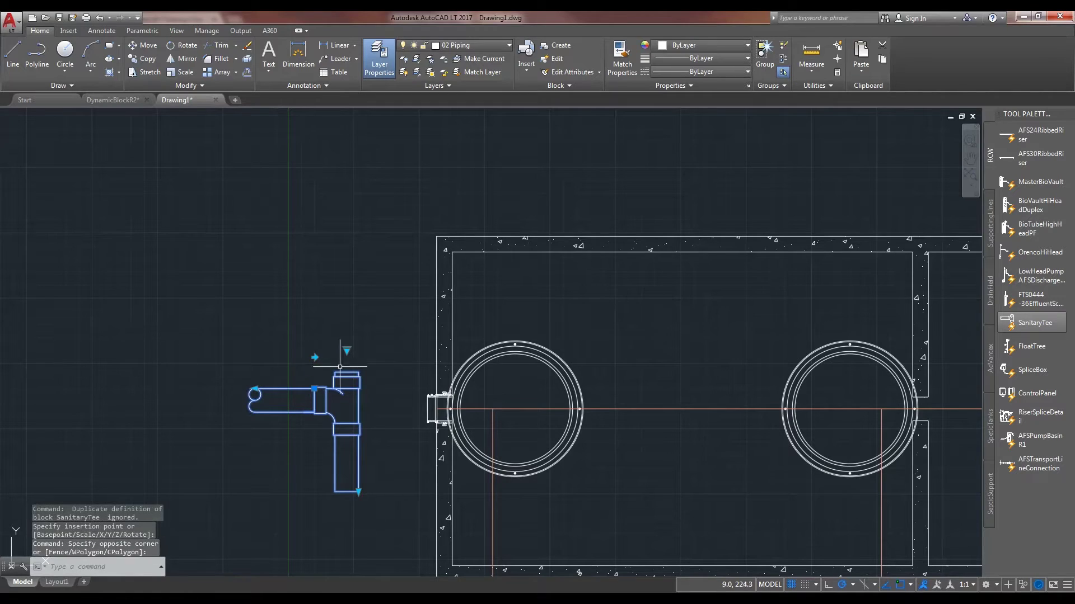
pyautogui.click(347, 353)
pyautogui.click(368, 377)
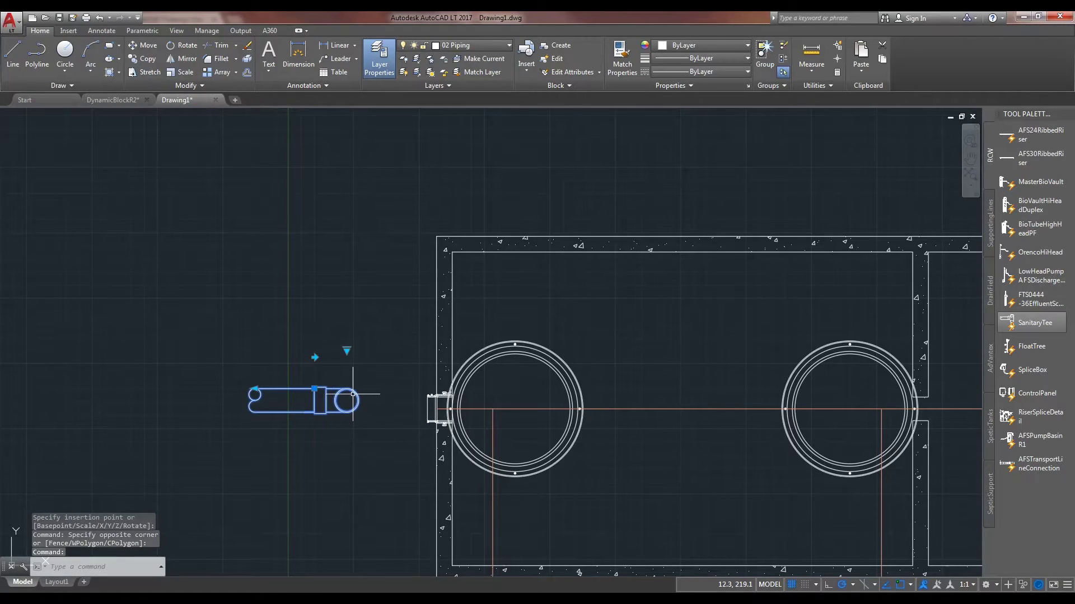
# Move the plan-view tee onto the centre line inside the left riser.
pyautogui.press('m')
pyautogui.press('Return')
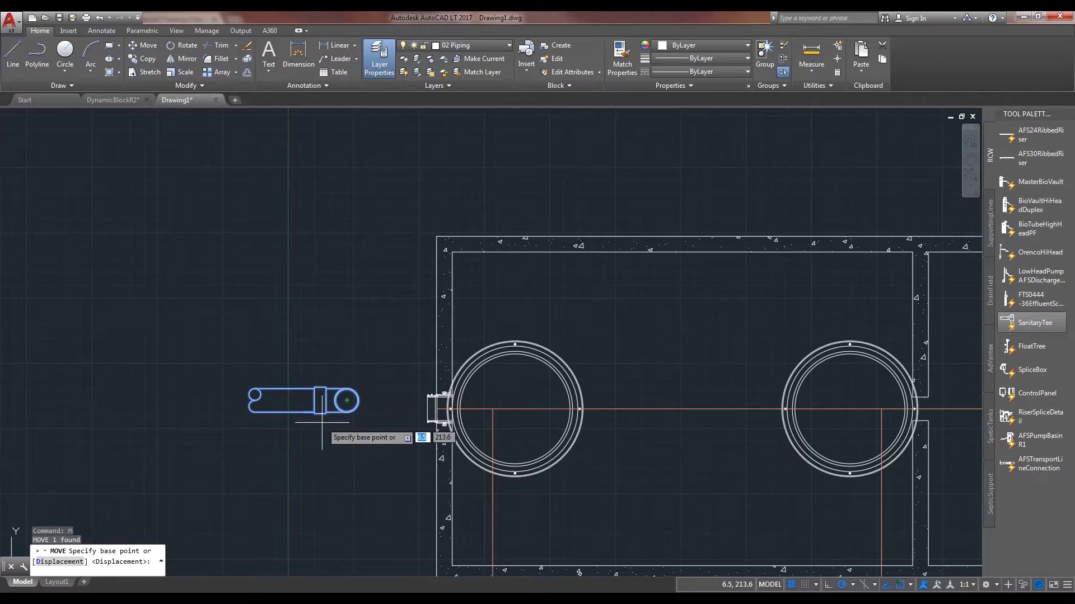
pyautogui.scroll(-4, 464, 547)
pyautogui.scroll(3, 505, 210)
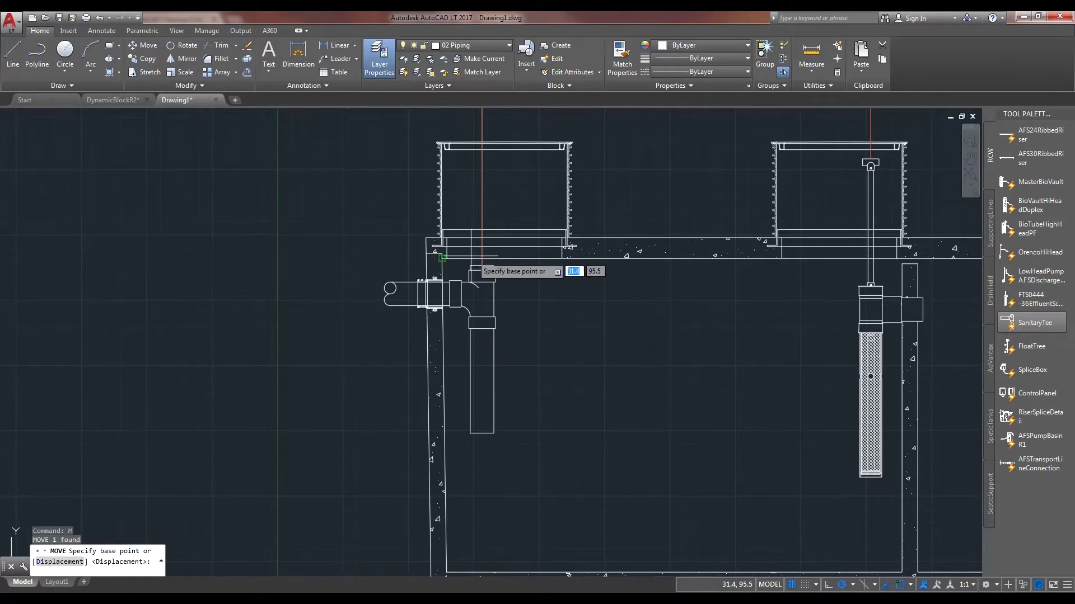
pyautogui.scroll(3, 454, 278)
pyautogui.moveTo(471, 142); pyautogui.dragTo(492, 277, button='middle')
pyautogui.moveTo(525, 122)
pyautogui.mouseDown(button='middle')
pyautogui.moveTo(533, 521)
pyautogui.moveTo(550, 262)
pyautogui.moveTo(504, 252)
pyautogui.mouseUp(button='middle')
pyautogui.scroll(-3, 504, 252)
pyautogui.moveTo(537, 168); pyautogui.dragTo(498, 335, button='middle')
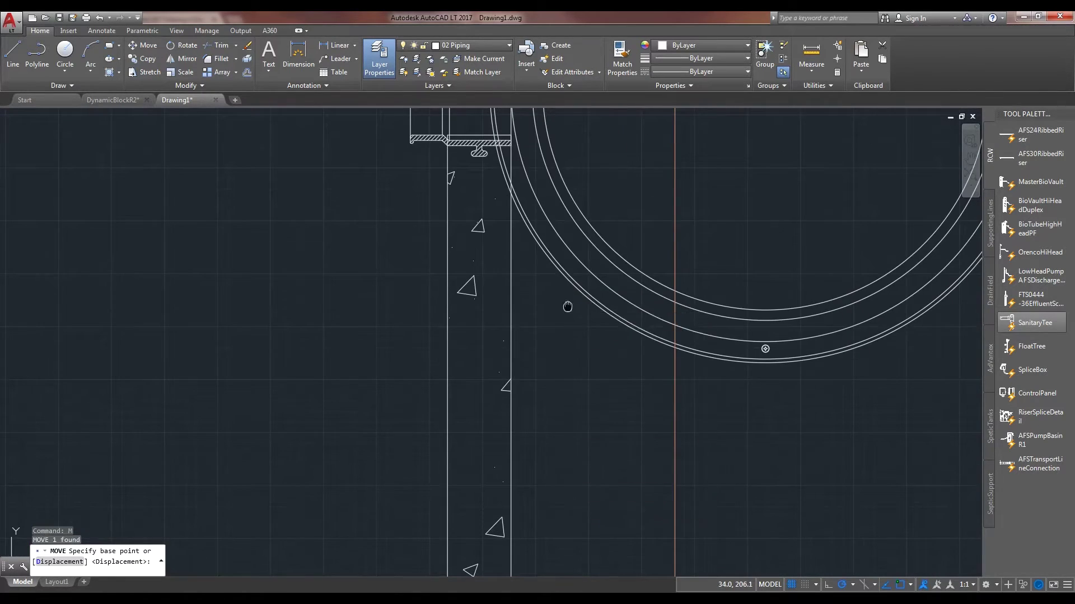
pyautogui.scroll(3, 498, 336)
pyautogui.click(105, 372)
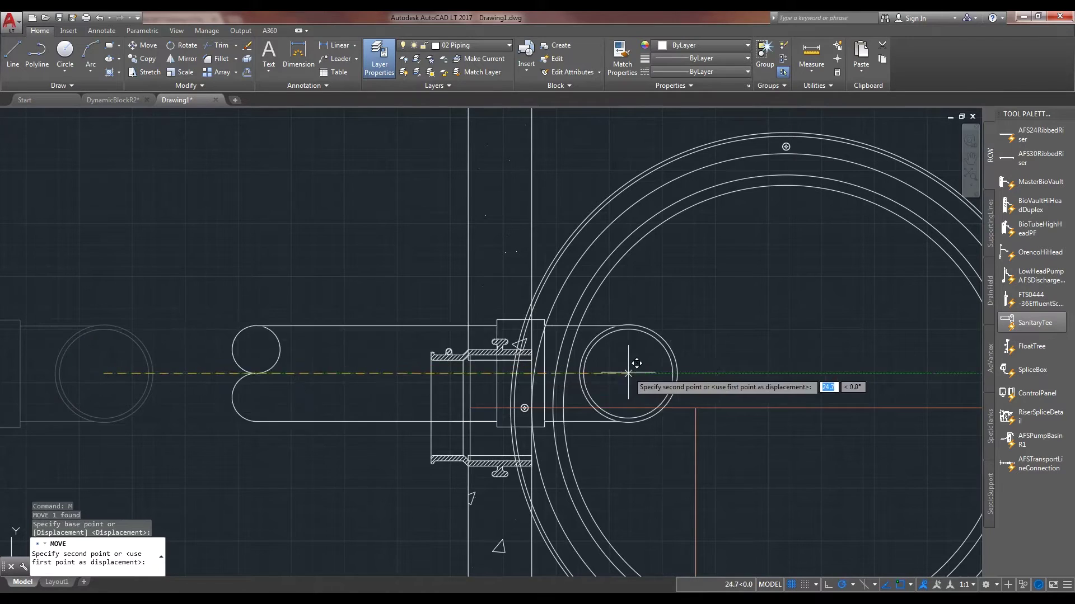
pyautogui.click(700, 407)
pyautogui.scroll(-3, 688, 415)
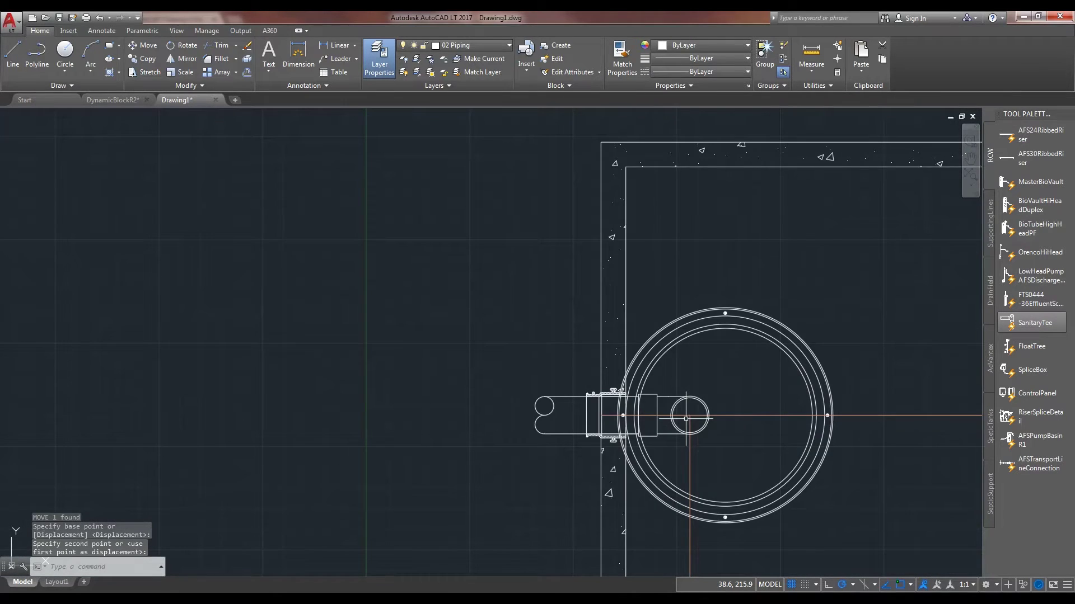
pyautogui.scroll(-3, 747, 369)
pyautogui.scroll(-2, 773, 348)
pyautogui.moveTo(773, 349); pyautogui.dragTo(315, 336, button='middle')
# Insert FTS0444 in the middle riser in top view and shift it left beside the baffle.
pyautogui.click(1033, 299)
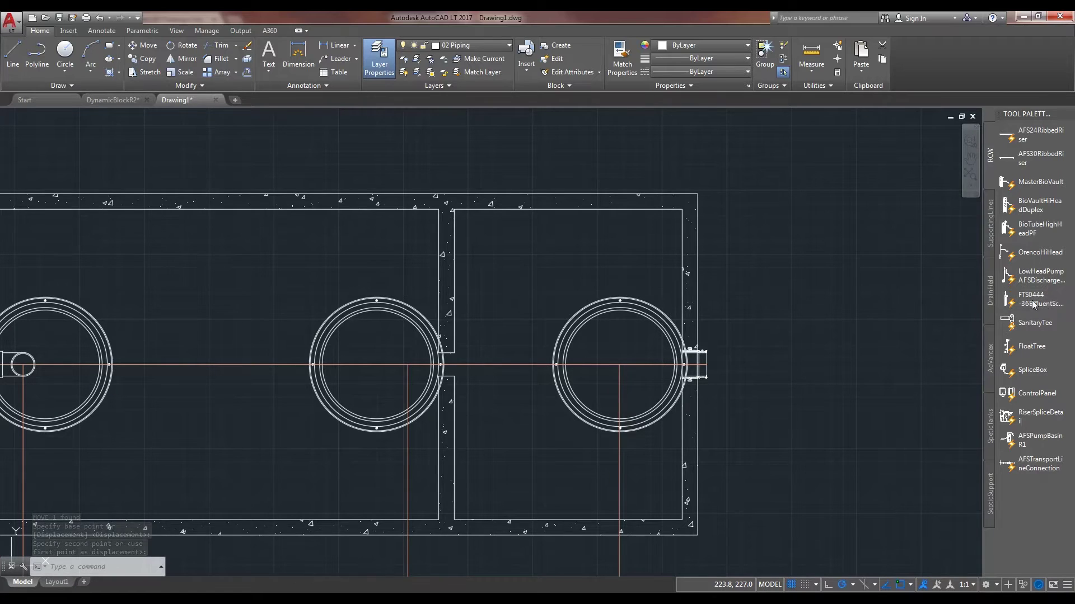
pyautogui.scroll(4, 353, 369)
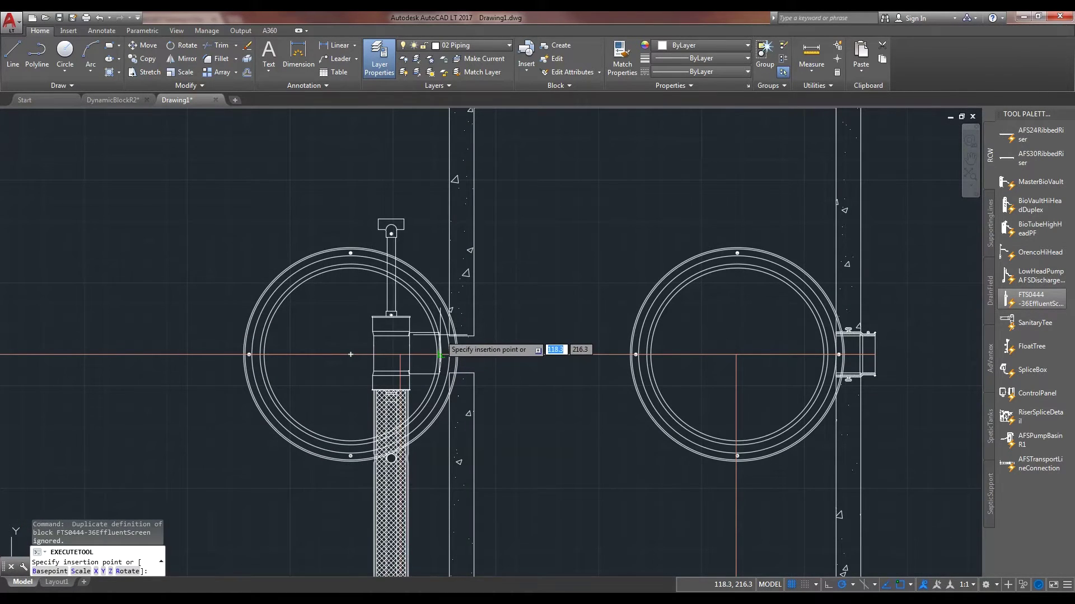
pyautogui.click(452, 351)
pyautogui.click(401, 336)
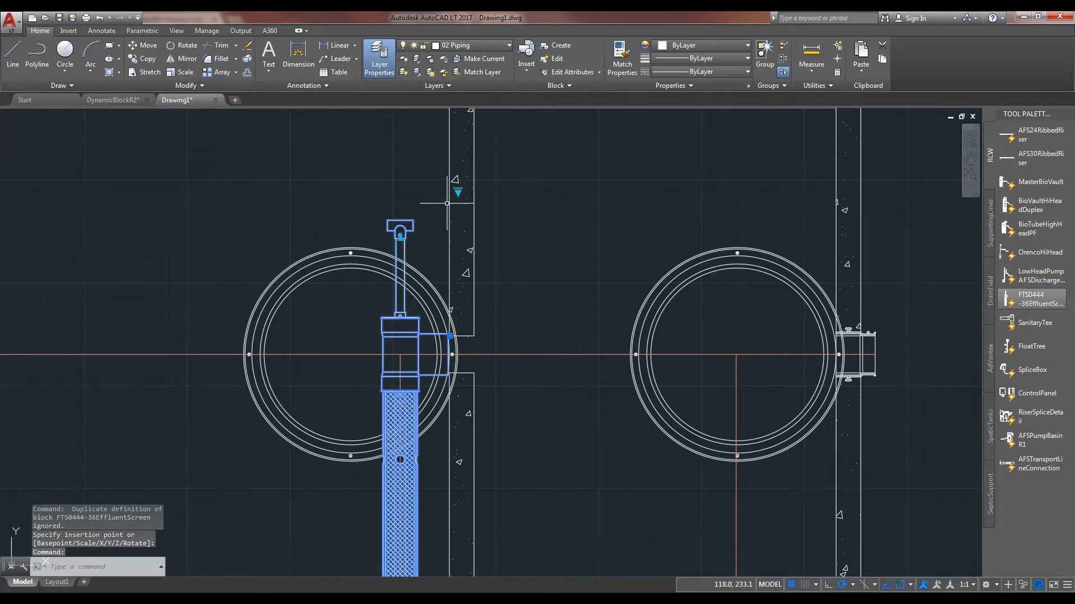
pyautogui.click(459, 187)
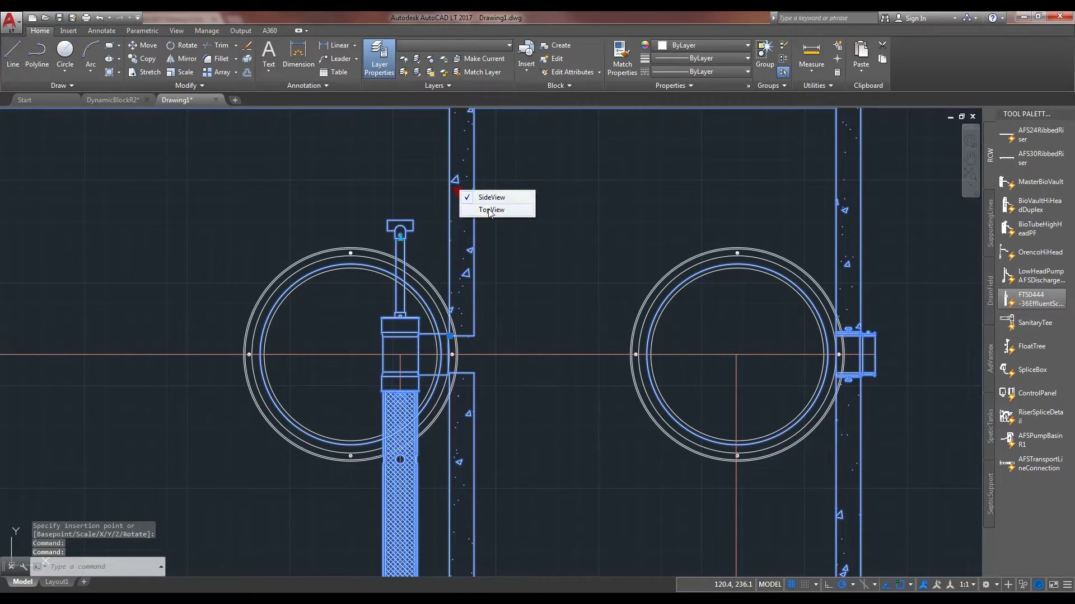
pyautogui.click(489, 210)
pyautogui.scroll(3, 453, 347)
pyautogui.click(454, 346)
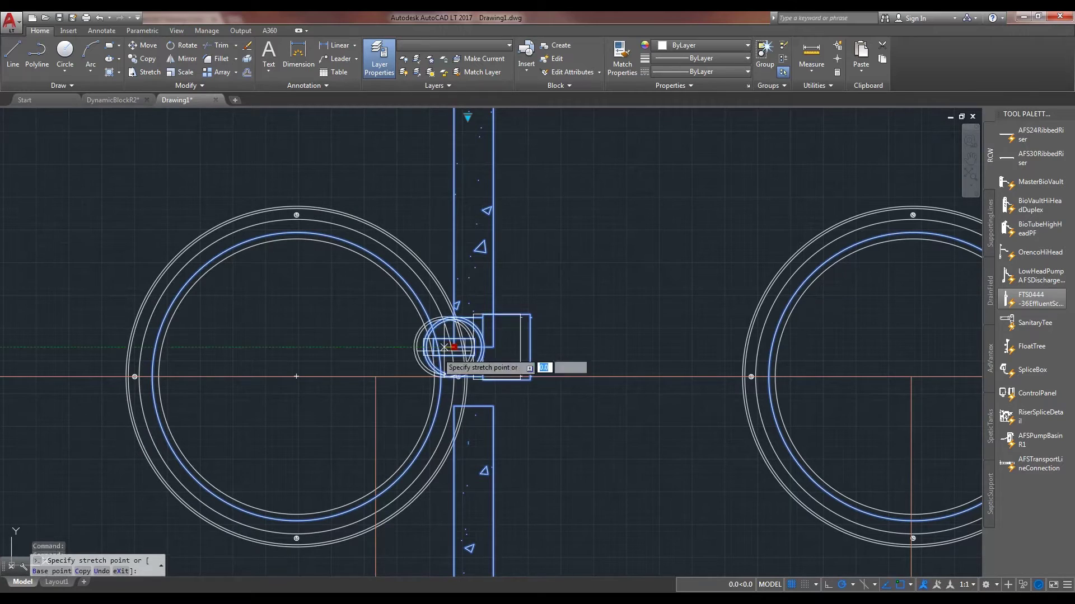
pyautogui.click(382, 369)
pyautogui.press('Escape')
pyautogui.scroll(-2, 493, 363)
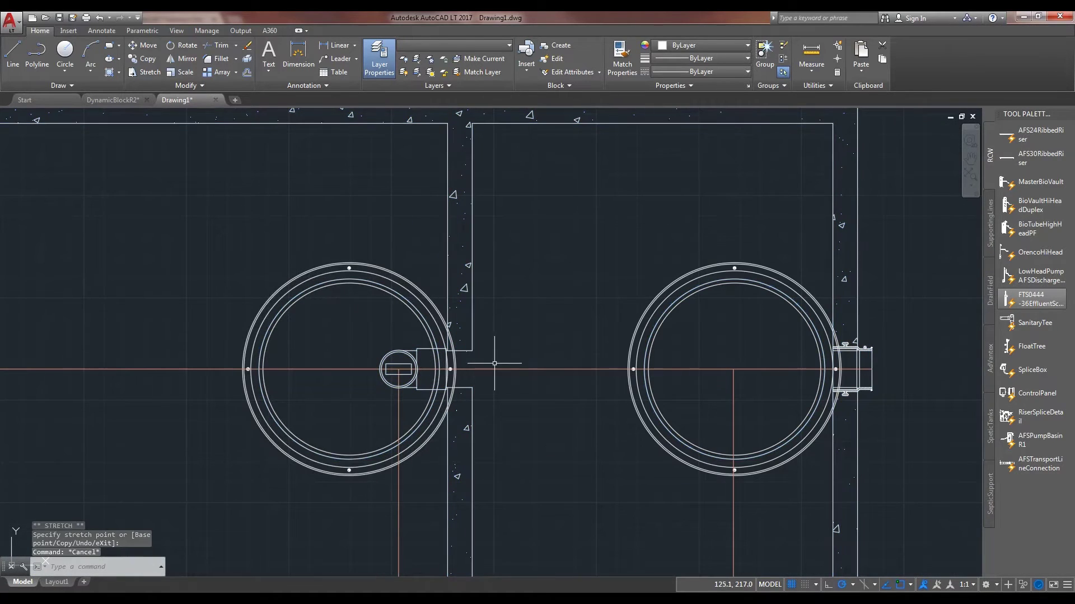
pyautogui.click(991, 217)
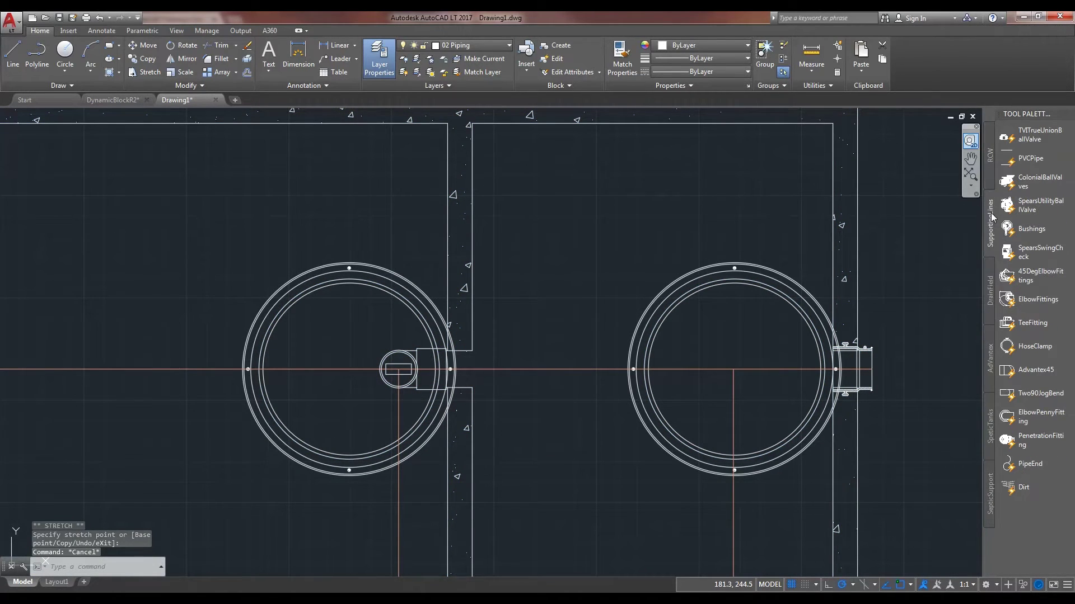
# Insert a PVC pipe block beside the riser in the plan view.
pyautogui.click(468, 47)
pyautogui.click(399, 369)
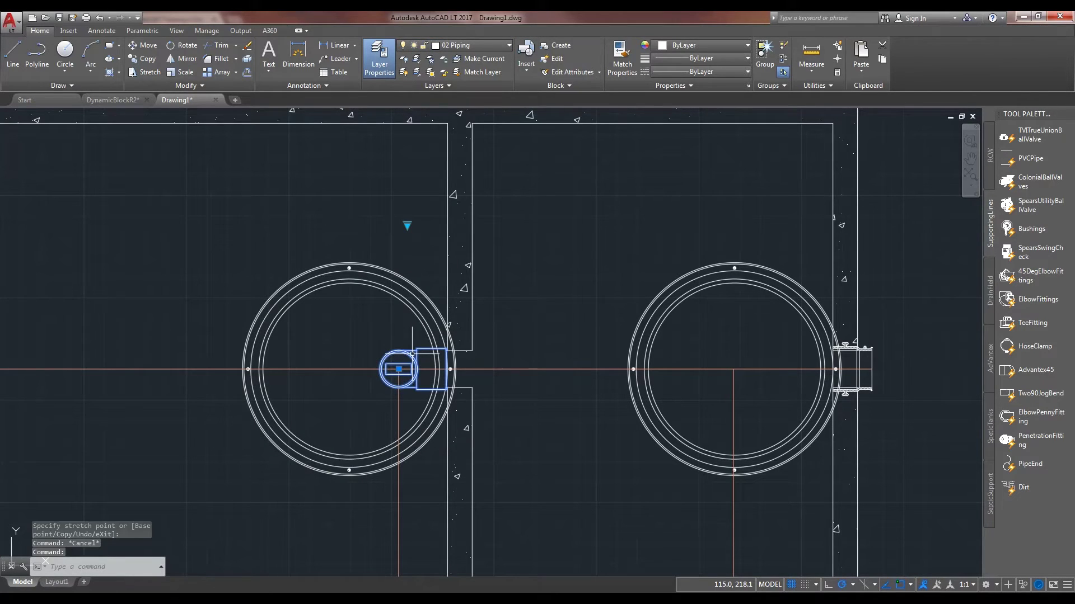
pyautogui.press('Escape')
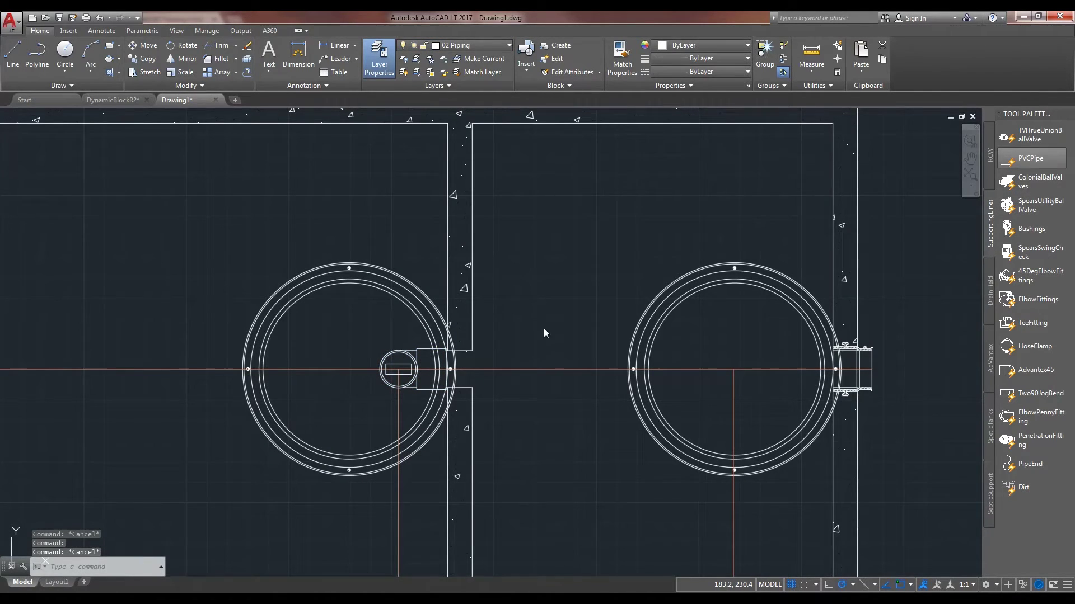
pyautogui.click(1030, 158)
pyautogui.scroll(1, 488, 378)
pyautogui.scroll(2, 487, 387)
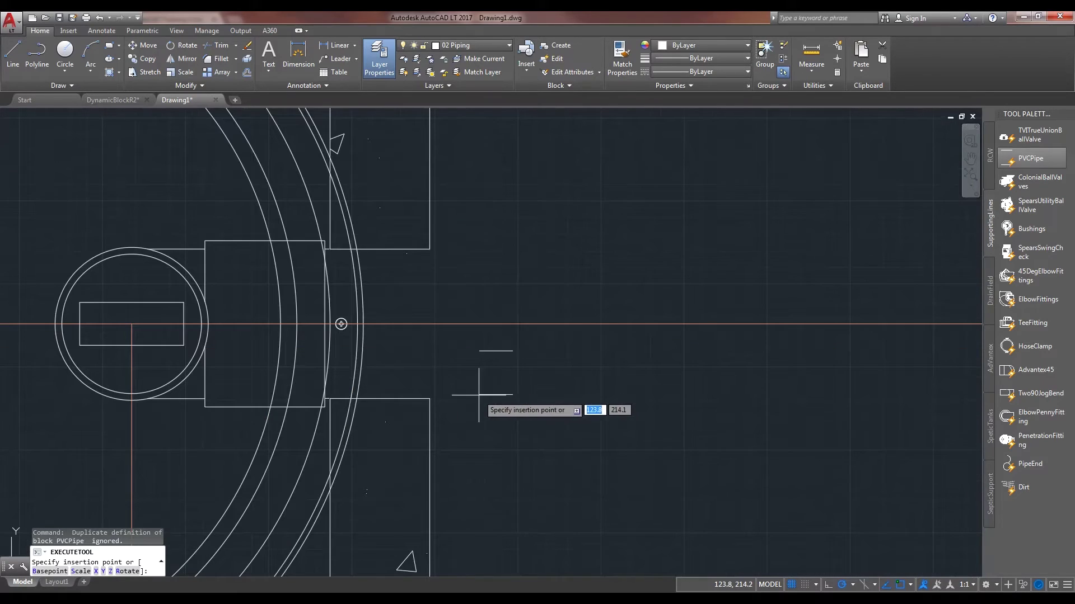
pyautogui.click(429, 400)
# Size the placed pipe fitting as 4" PVC, abandoning the stretch and rotate attempts.
pyautogui.click(458, 403)
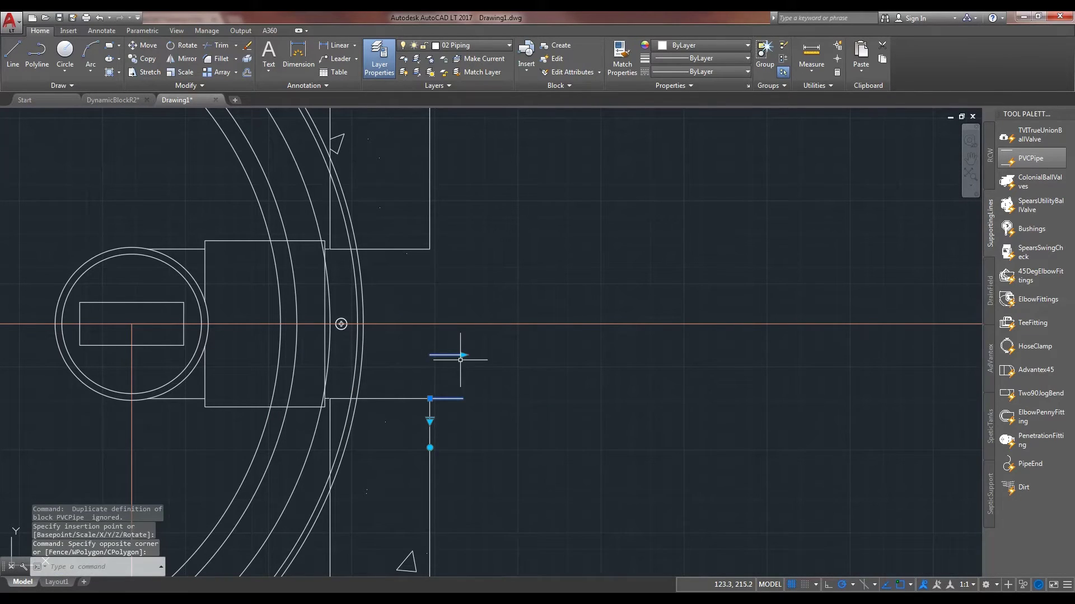
pyautogui.click(428, 400)
pyautogui.press('Escape')
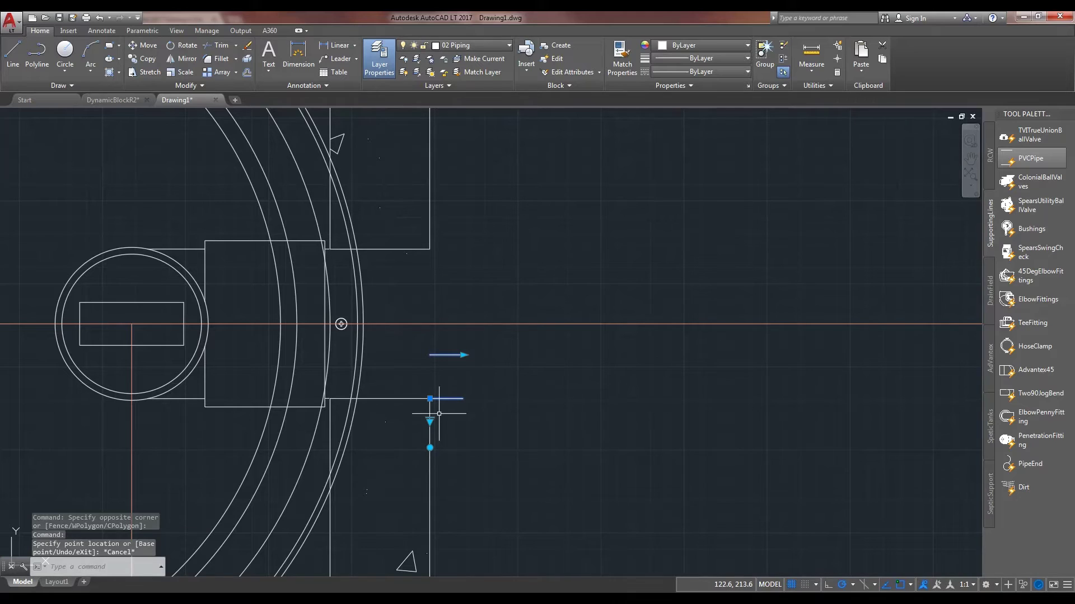
pyautogui.click(430, 423)
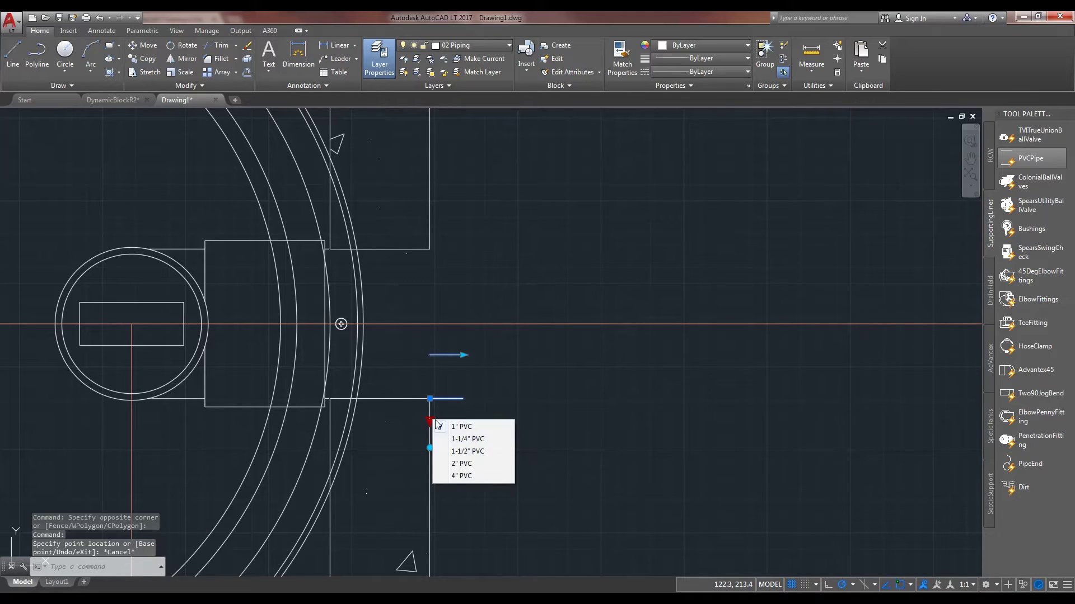
pyautogui.click(465, 477)
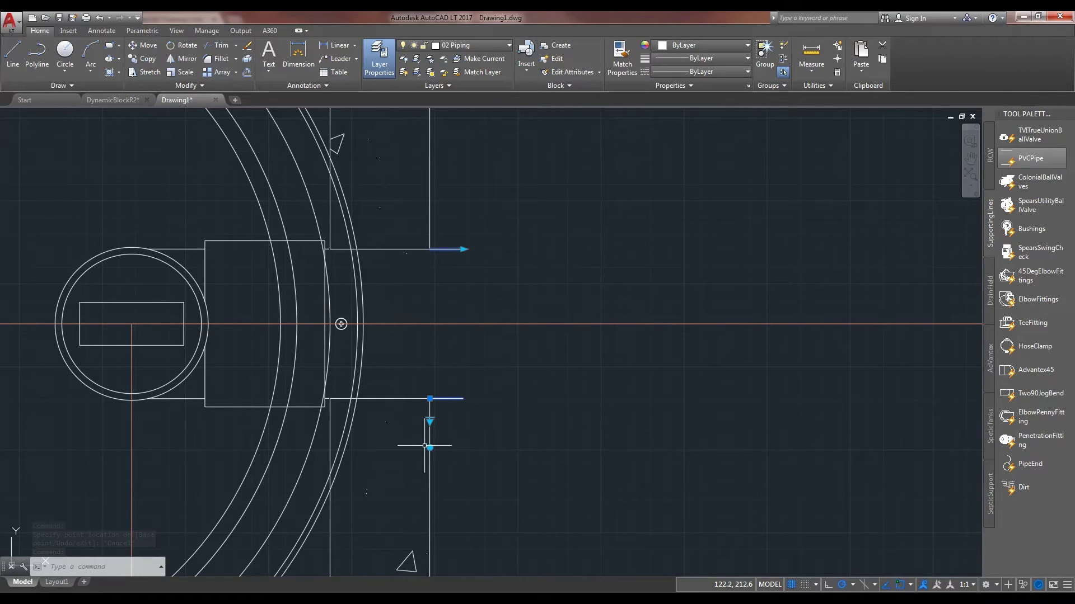
pyautogui.click(428, 448)
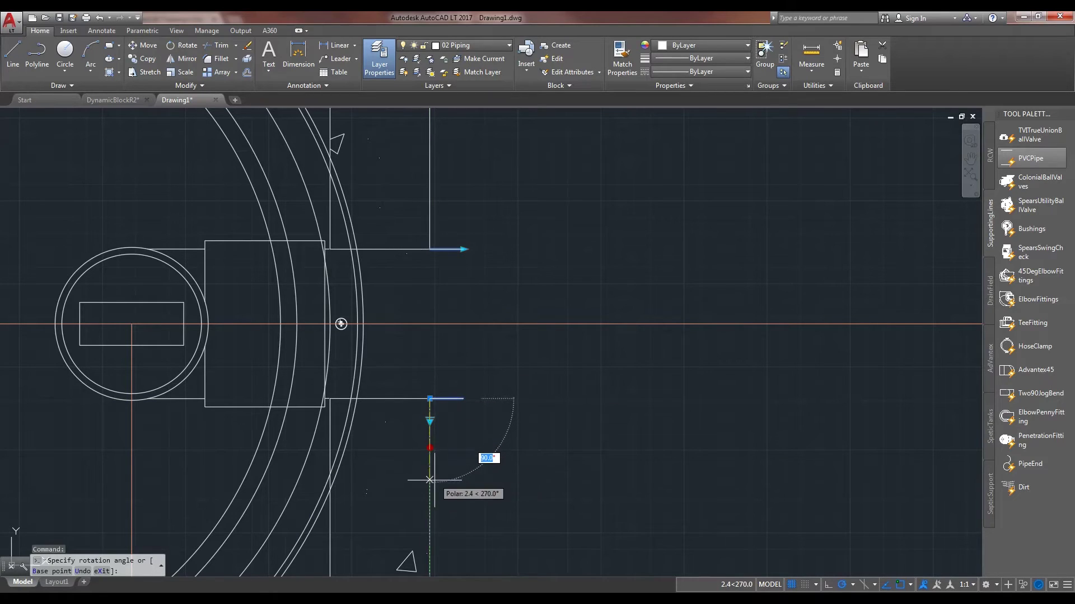
pyautogui.press('Escape')
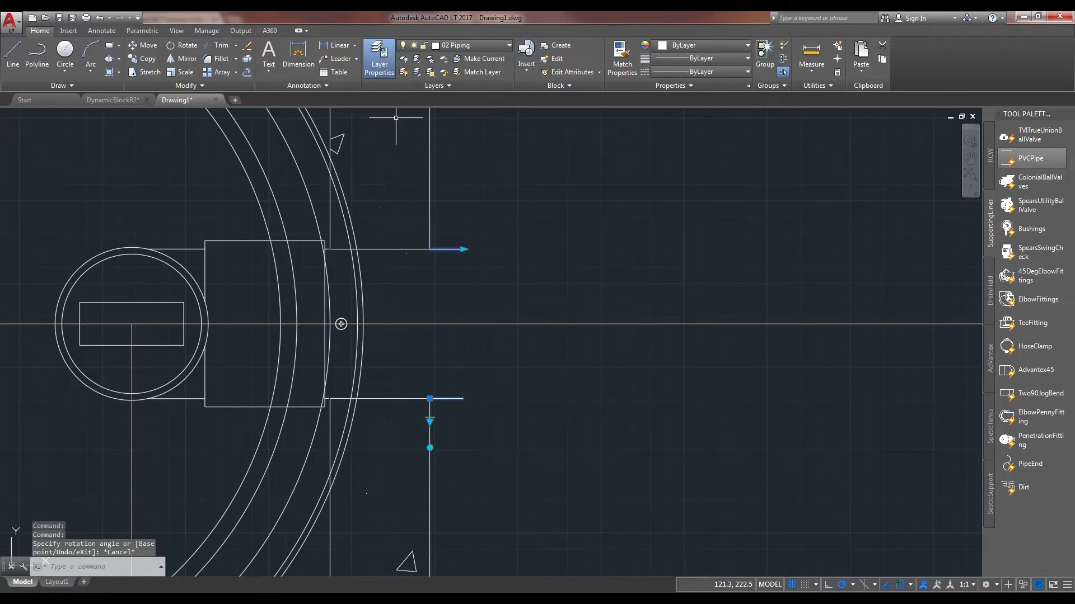
# Cancel a started line and pan to bring both riser assemblies into view.
pyautogui.press('l')
pyautogui.click(463, 250)
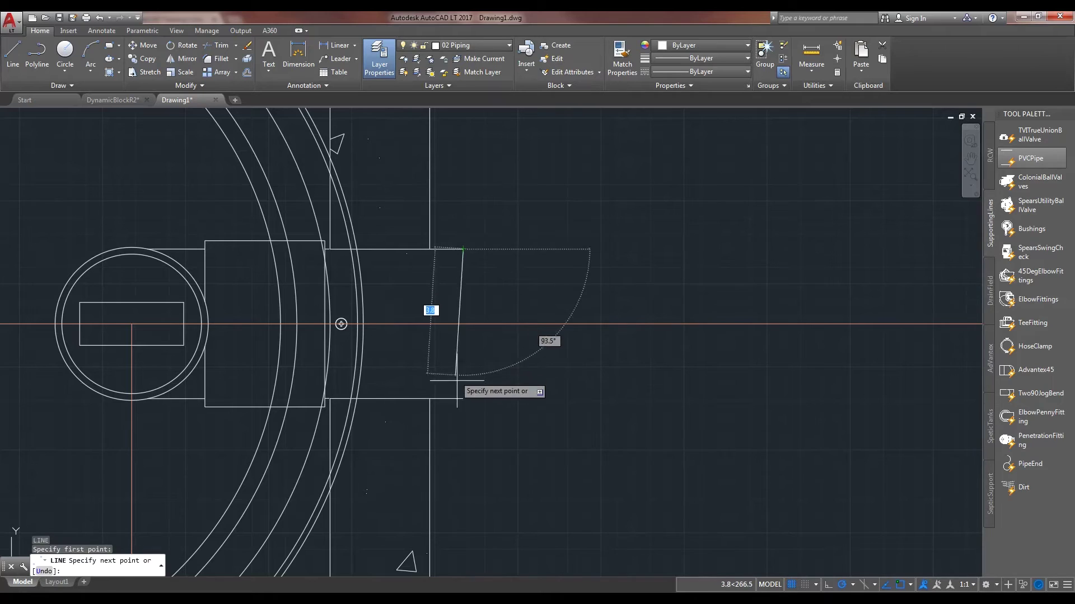
pyautogui.press('Escape')
pyautogui.scroll(-3, 460, 386)
pyautogui.scroll(-2, 460, 352)
pyautogui.moveTo(471, 328); pyautogui.dragTo(417, 331, button='middle')
pyautogui.click(987, 187)
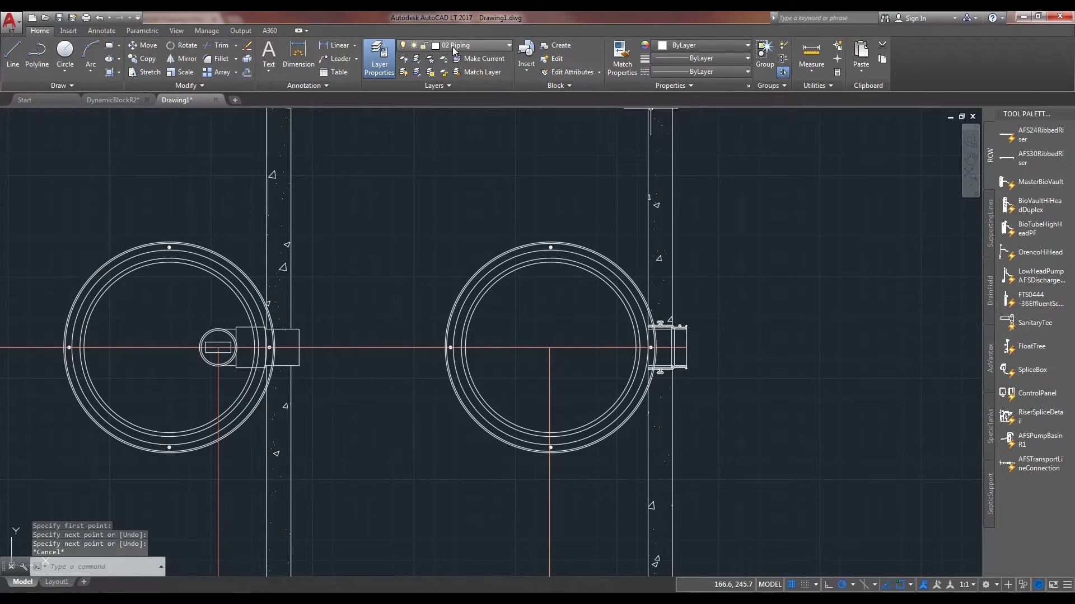
# On layer Pumps_N_Stuff, place the LowHeadPump block beside the plan, set to TopView.
pyautogui.click(454, 47)
pyautogui.click(454, 179)
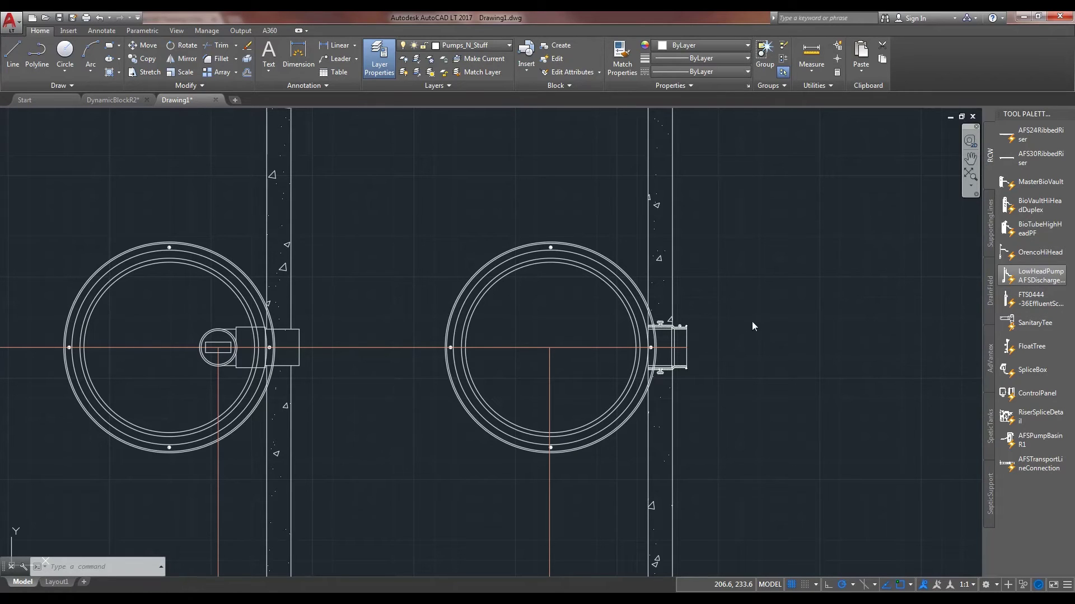
pyautogui.scroll(-3, 849, 375)
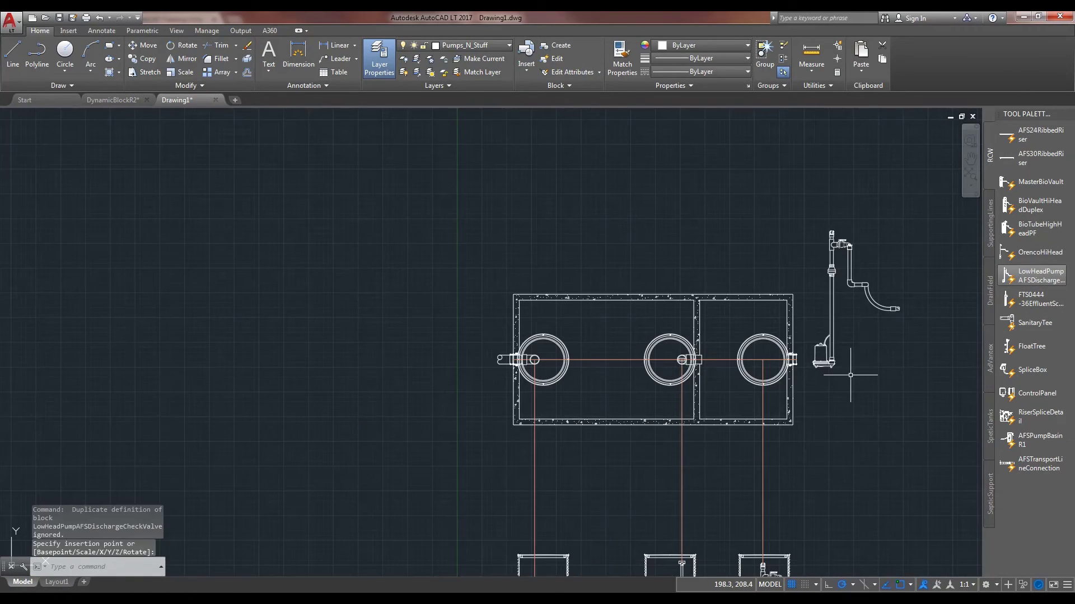
pyautogui.click(821, 308)
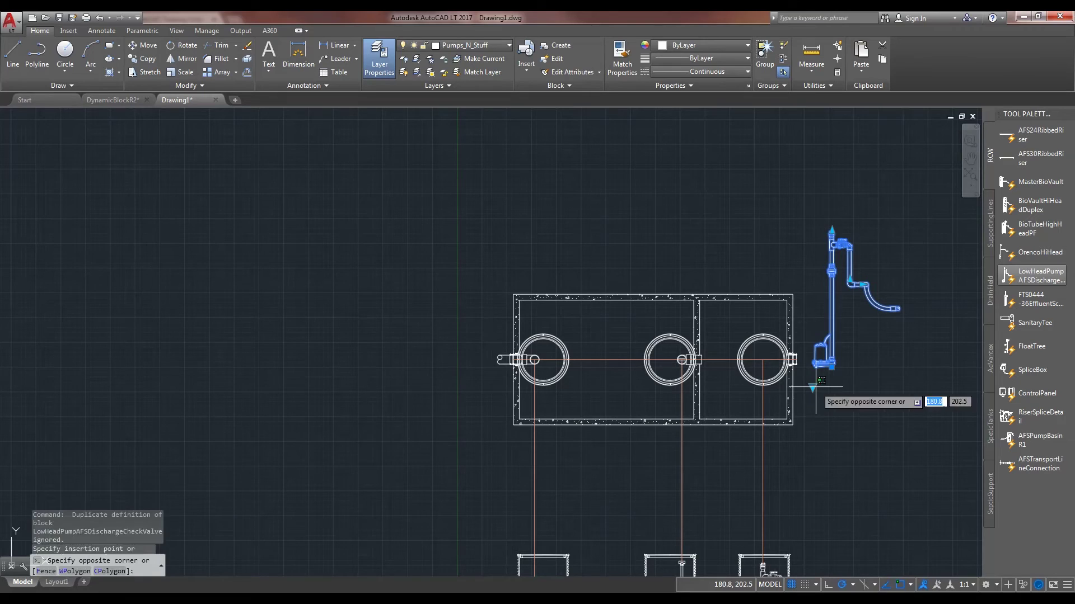
pyautogui.click(811, 389)
pyautogui.click(847, 409)
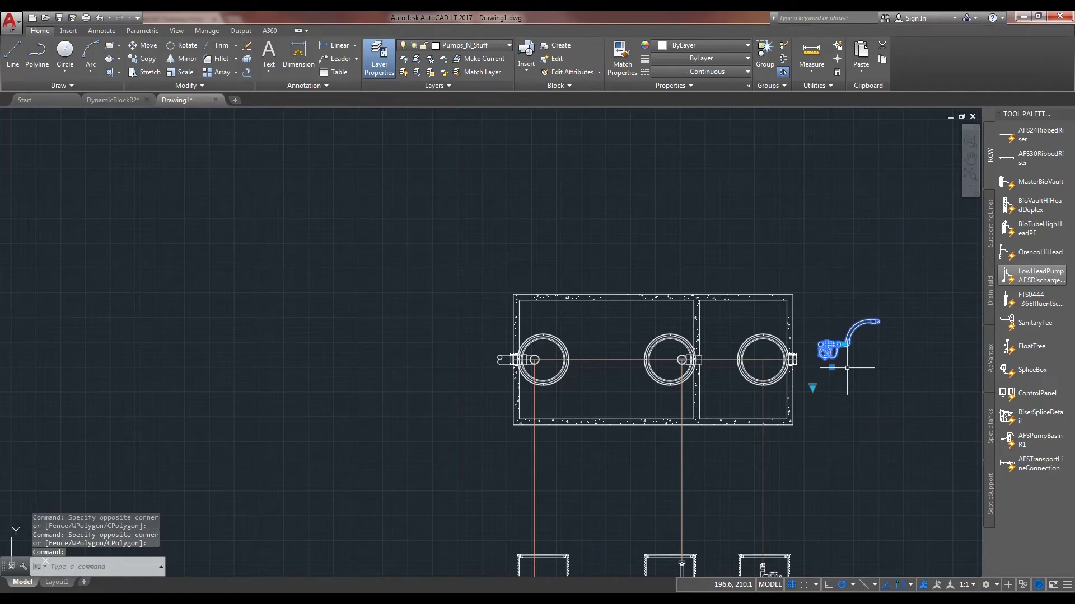
pyautogui.scroll(3, 835, 362)
pyautogui.write('m')
# Move the pump and discharge assembly into the right-hand riser.
pyautogui.press('Return')
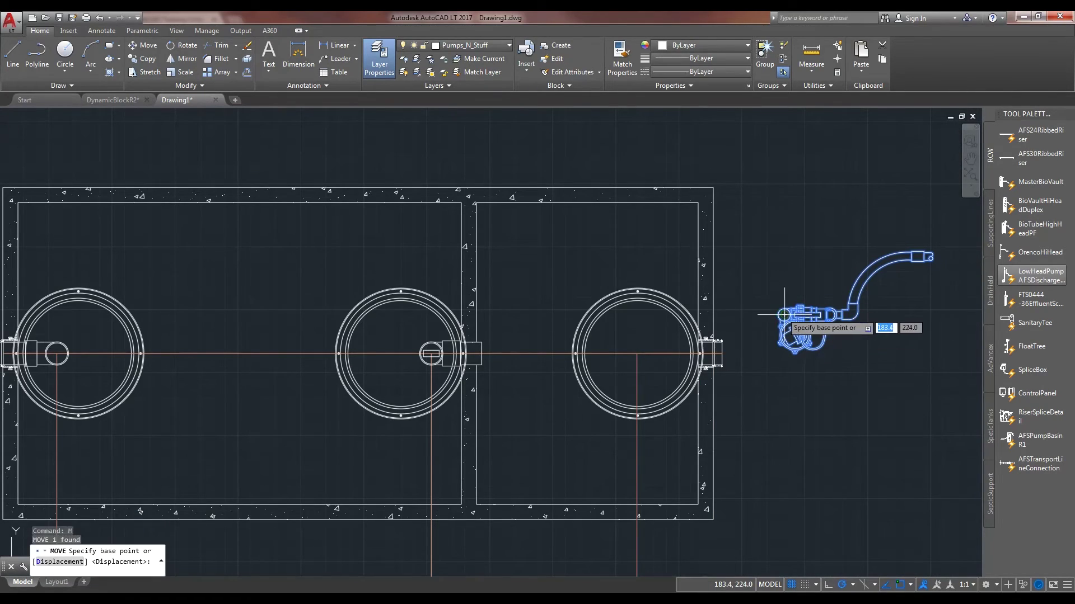
pyautogui.click(798, 357)
pyautogui.scroll(2, 756, 352)
pyautogui.click(647, 357)
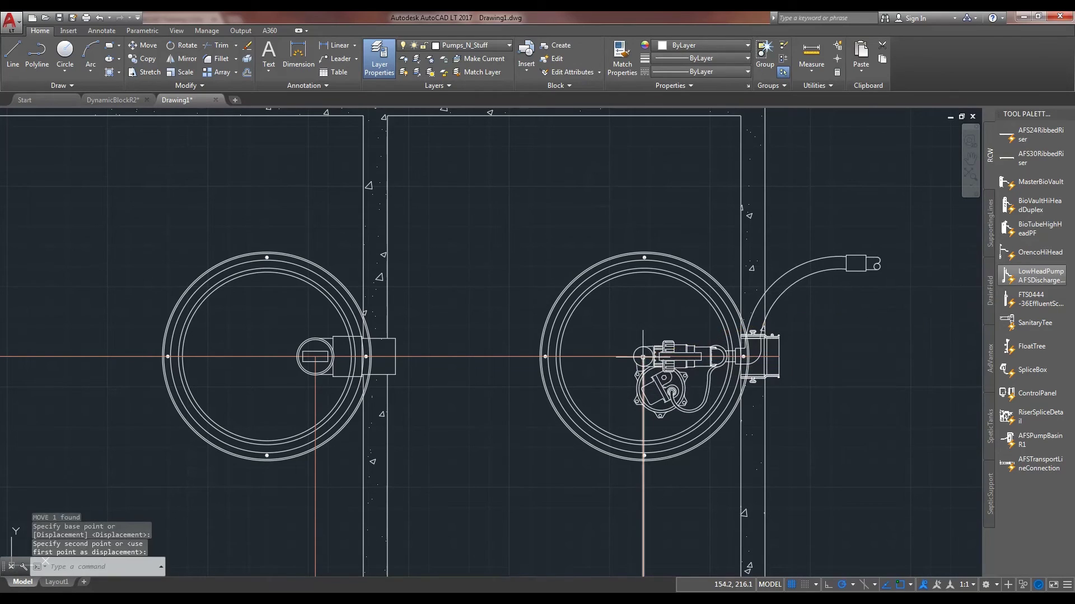
pyautogui.click(806, 278)
pyautogui.click(671, 378)
pyautogui.click(739, 357)
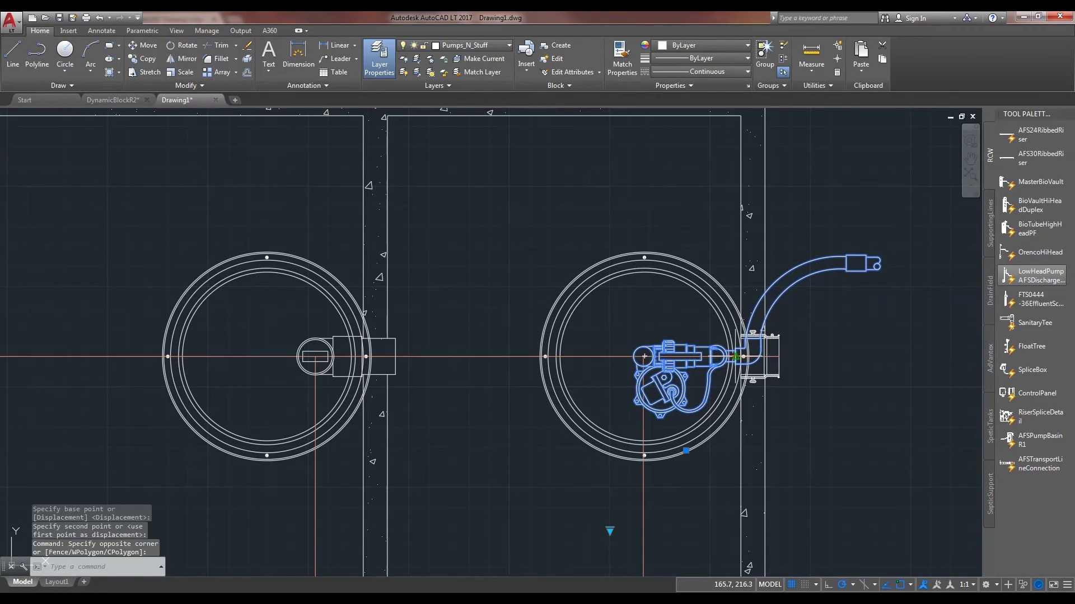
pyautogui.scroll(2, 756, 358)
pyautogui.scroll(2, 772, 357)
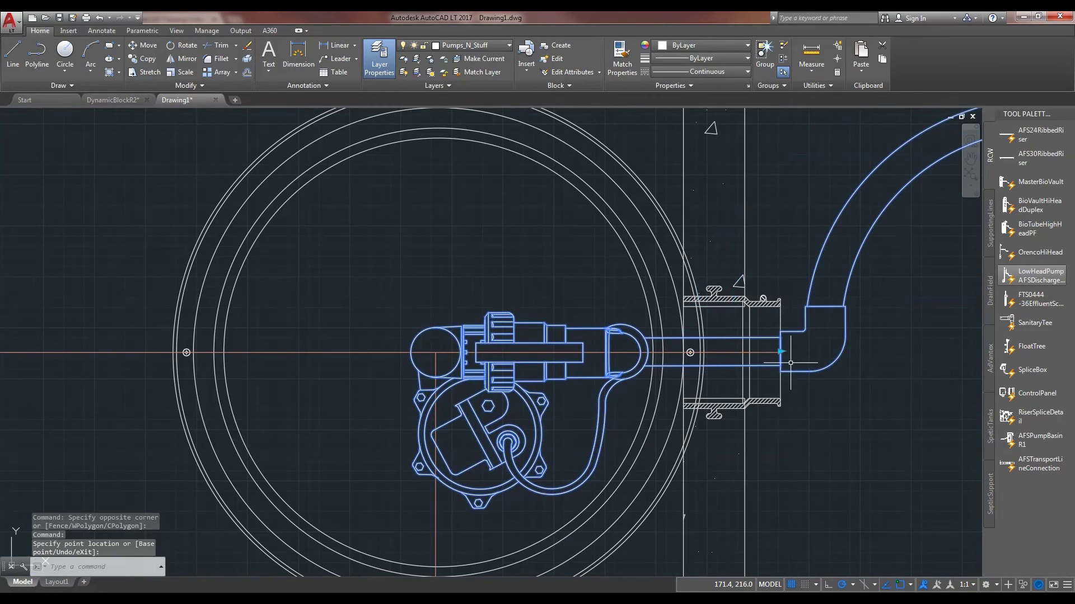
pyautogui.scroll(-4, 784, 361)
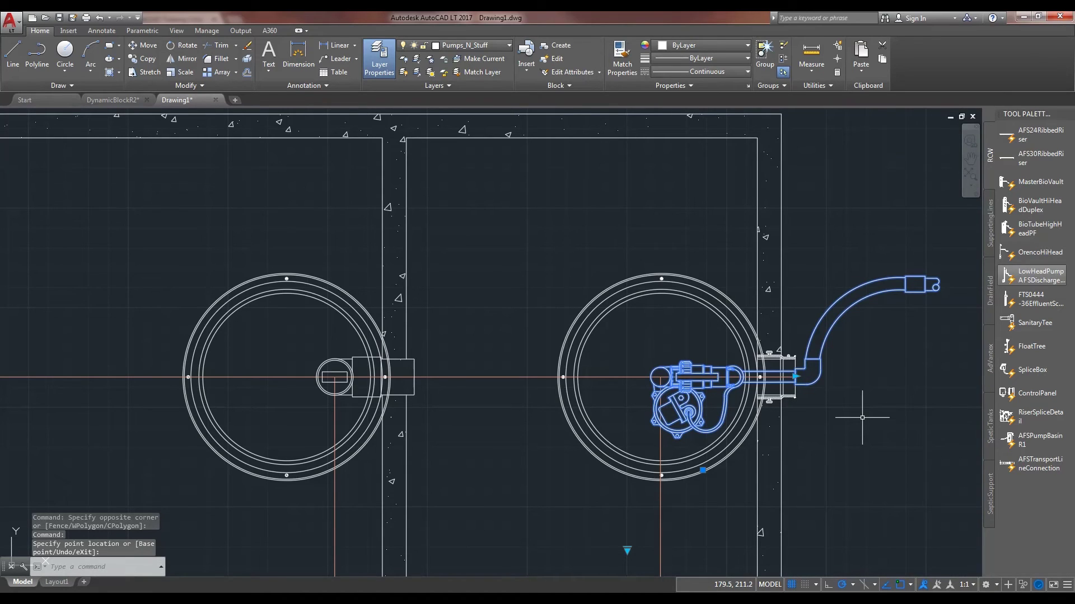
pyautogui.press('Escape')
pyautogui.scroll(-3, 655, 377)
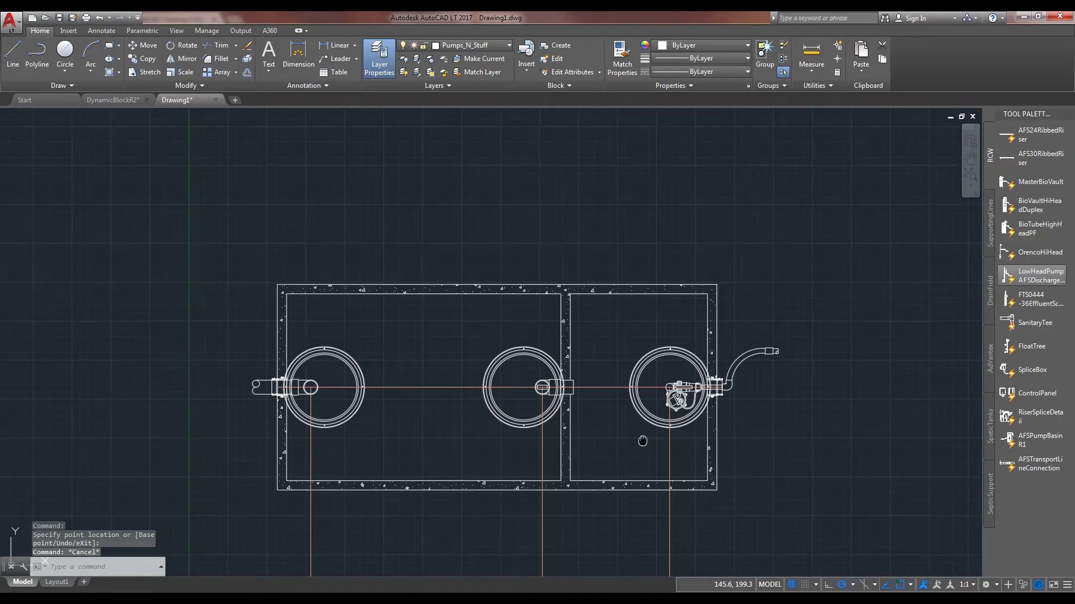
pyautogui.scroll(-2, 655, 252)
pyautogui.scroll(-2, 605, 252)
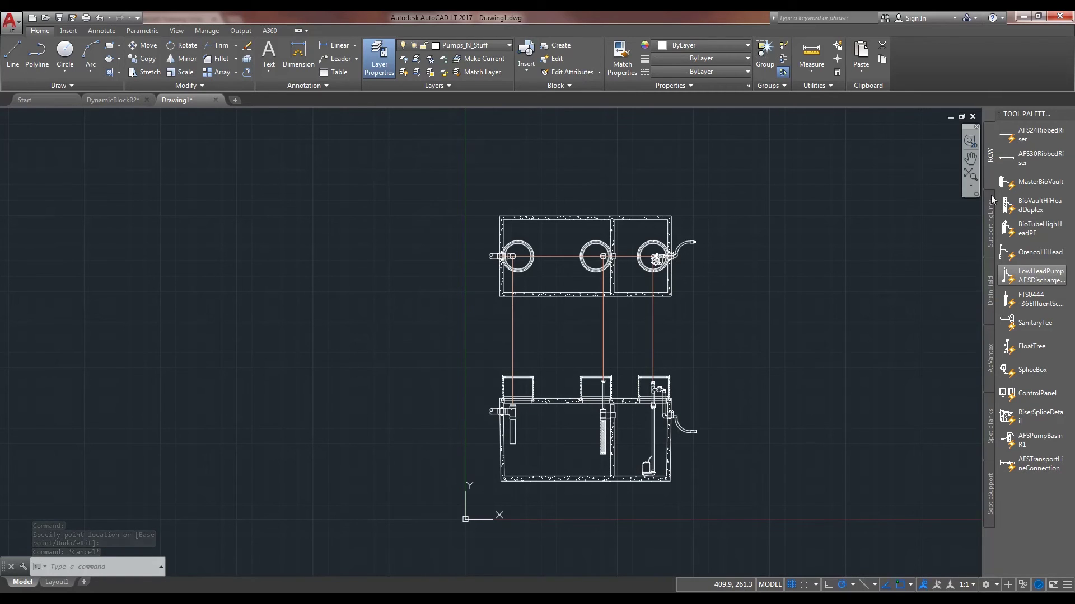
# Place the SpliceBox block right of the section view and make 01 DimLines current.
pyautogui.click(991, 222)
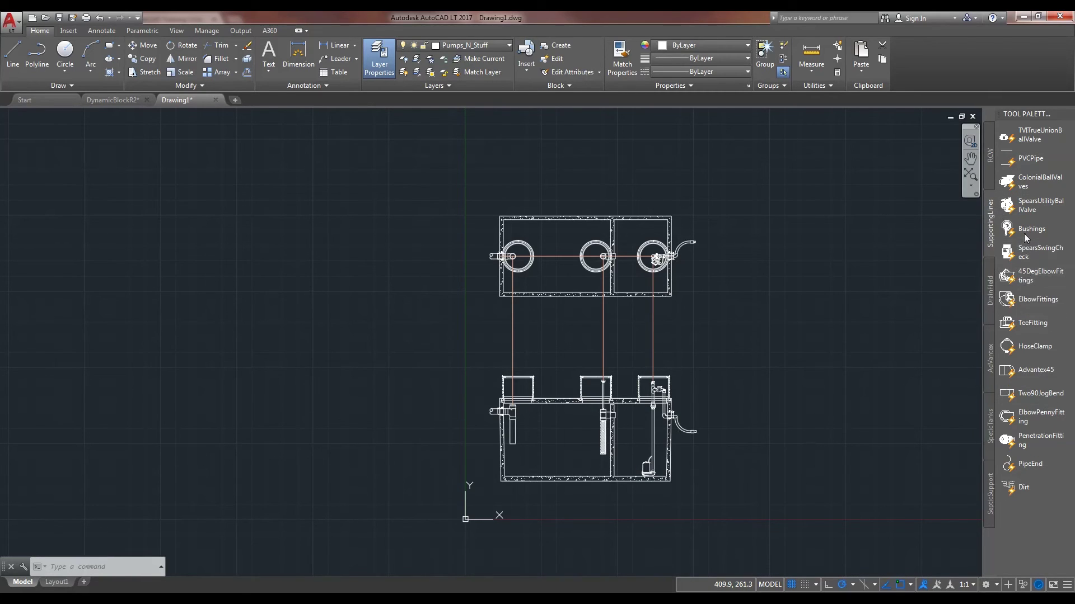
pyautogui.click(990, 150)
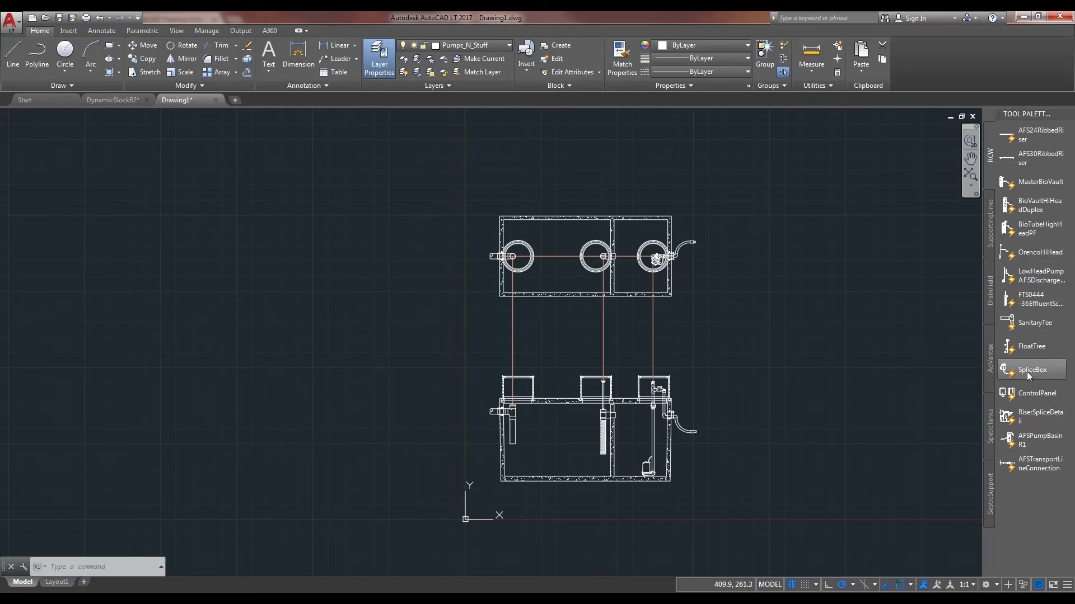
pyautogui.scroll(2, 711, 392)
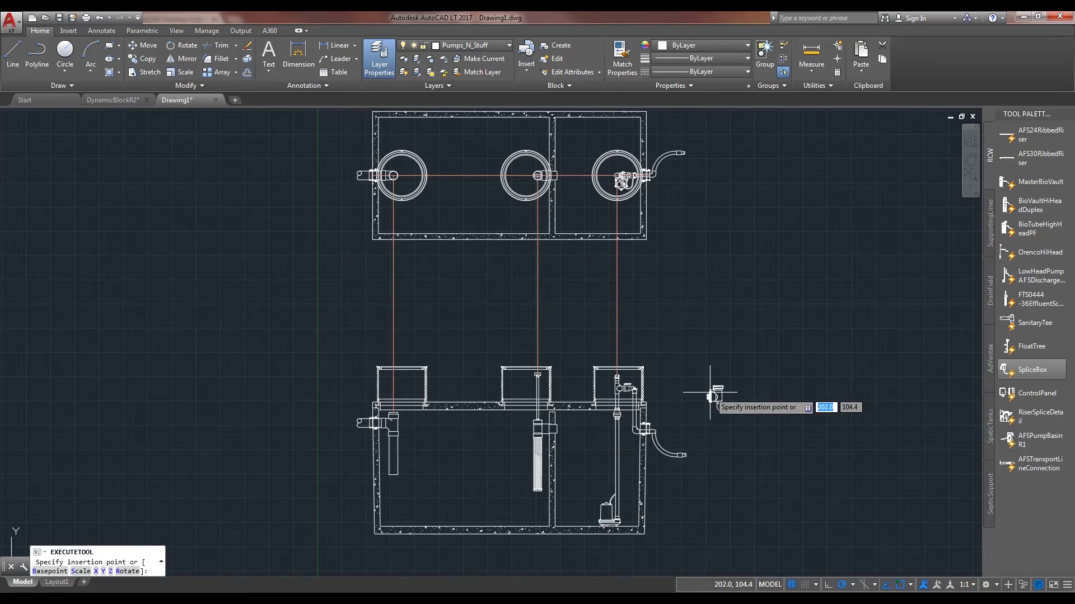
pyautogui.click(695, 369)
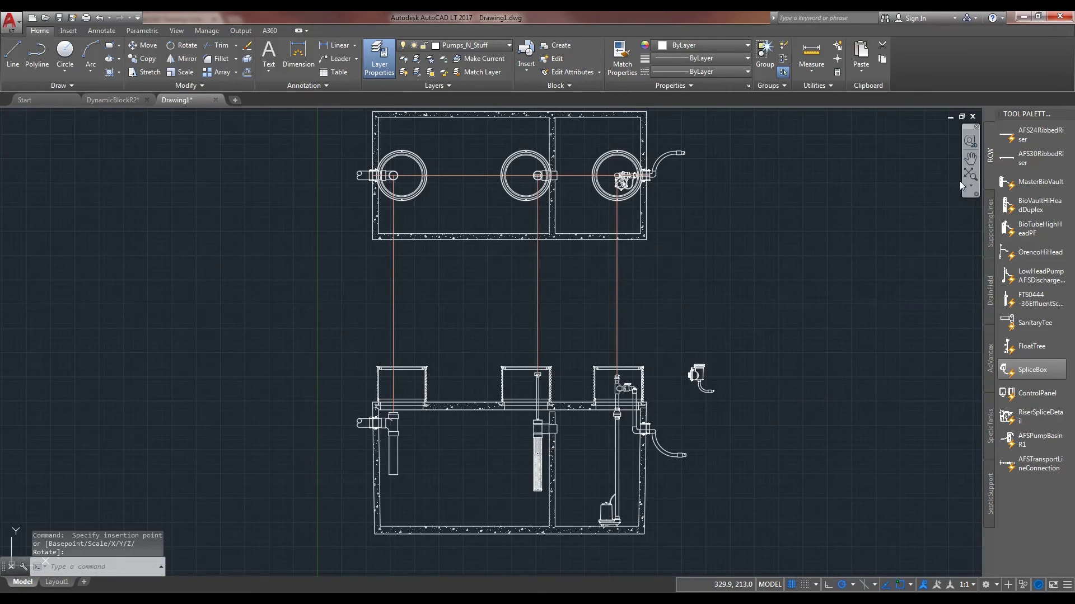
pyautogui.click(470, 46)
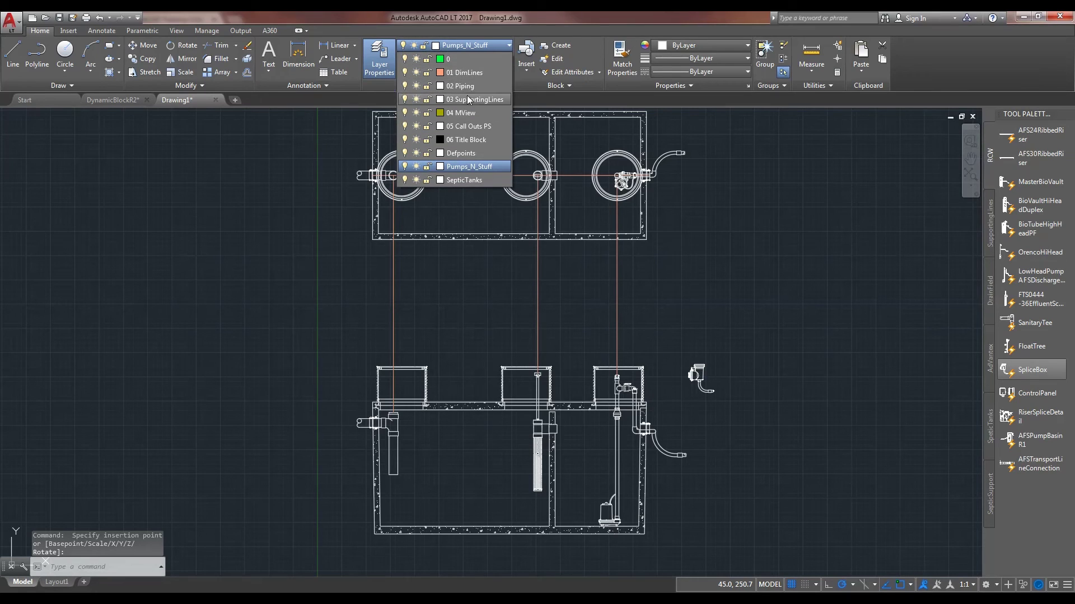
pyautogui.click(462, 73)
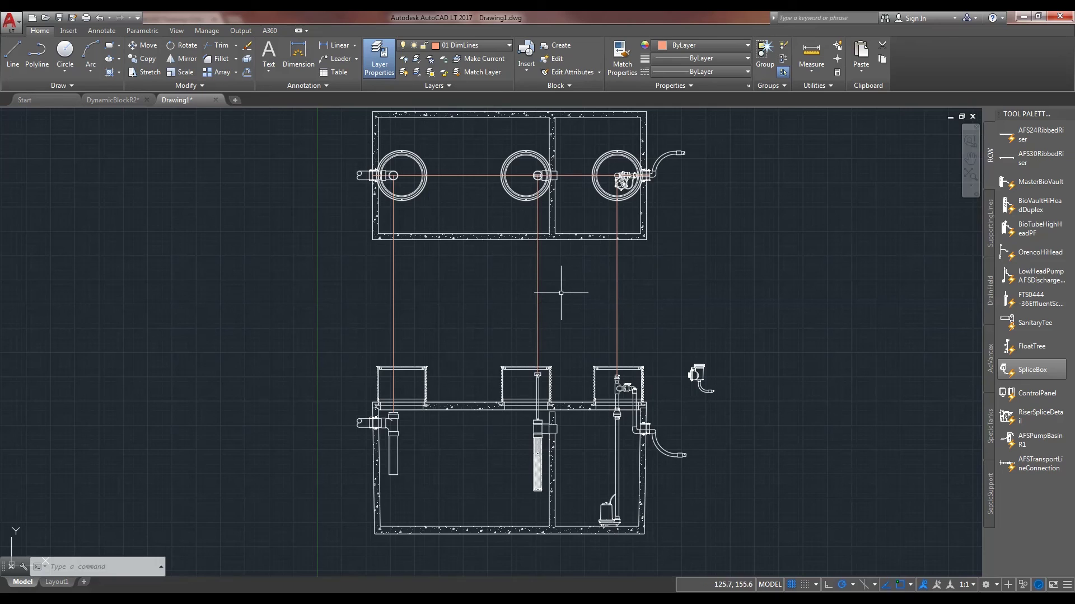
pyautogui.scroll(2, 353, 345)
pyautogui.scroll(2, 420, 386)
pyautogui.scroll(1, 470, 336)
pyautogui.scroll(-3, 706, 383)
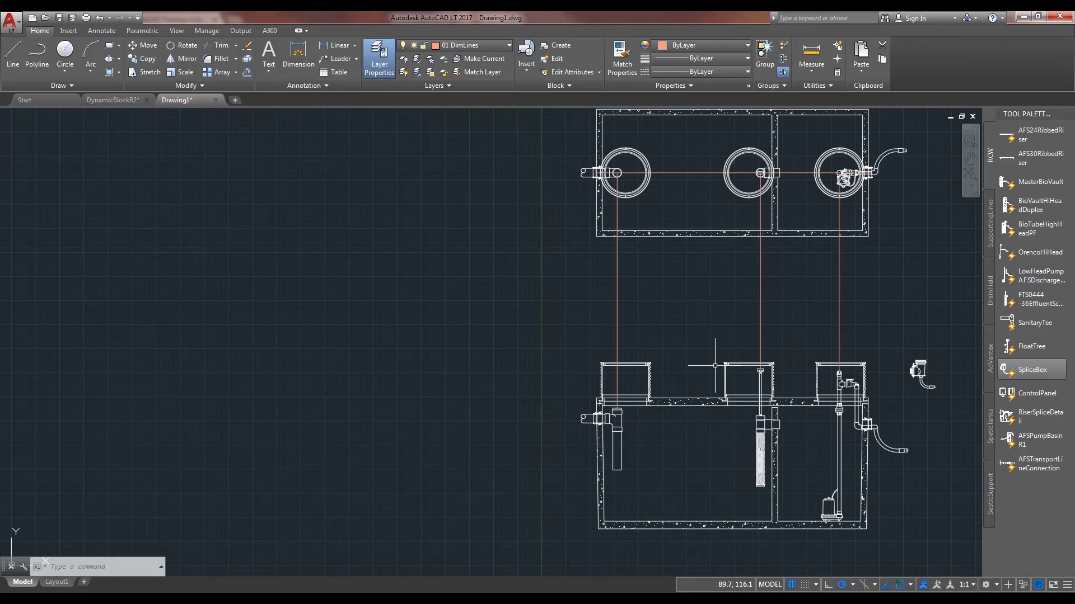